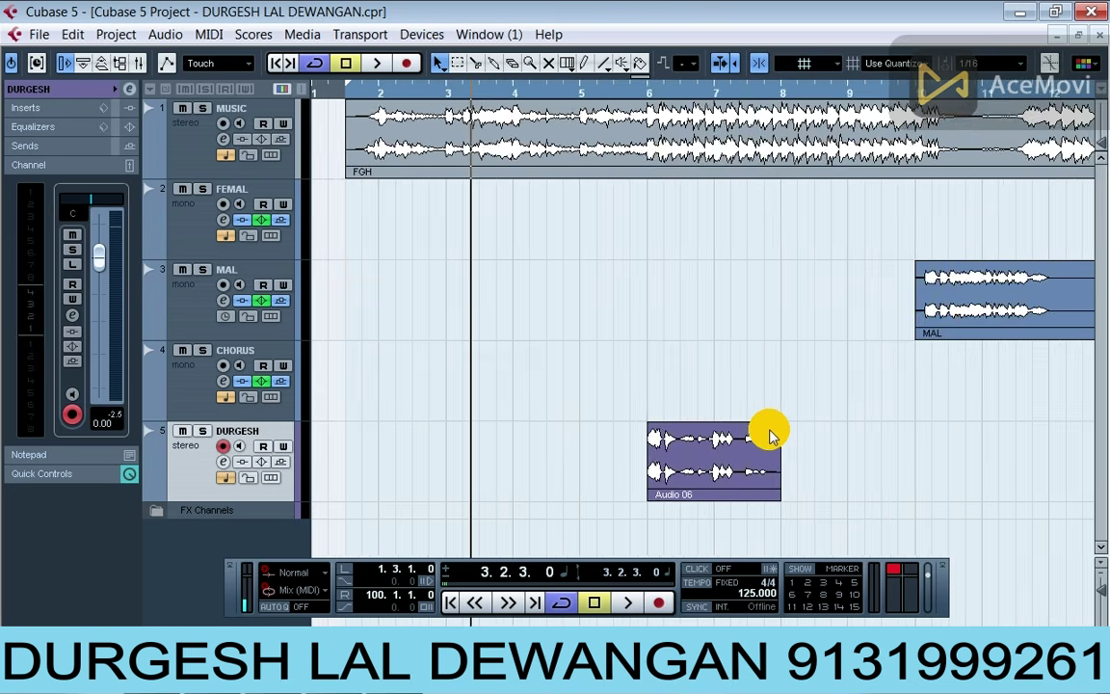
Step: Examine the whole arrangement of the music, female, male and chorus clips along the timeline
{"action": "key", "text": "g"}
{"action": "key", "text": "g"}
{"action": "key", "text": "g"}
{"action": "key", "text": "g"}
{"action": "key", "text": "g"}
{"action": "key", "text": "g"}
{"action": "key", "text": "g"}
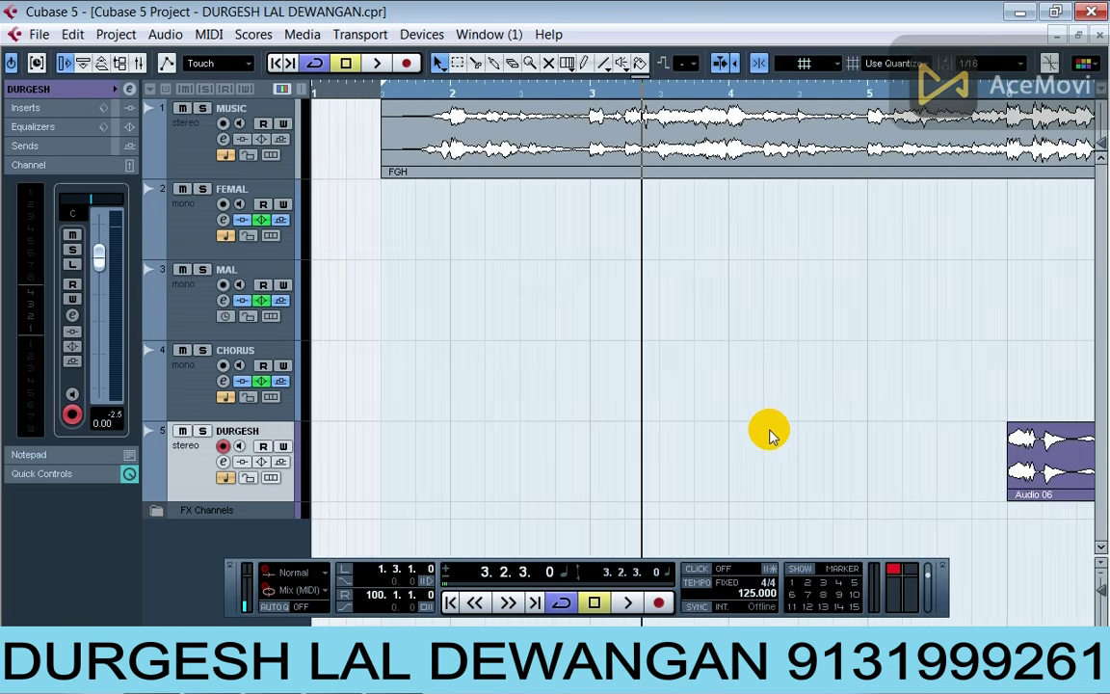
{"action": "key", "text": "g"}
{"action": "key", "text": "g"}
{"action": "key", "text": "g"}
{"action": "key", "text": "g"}
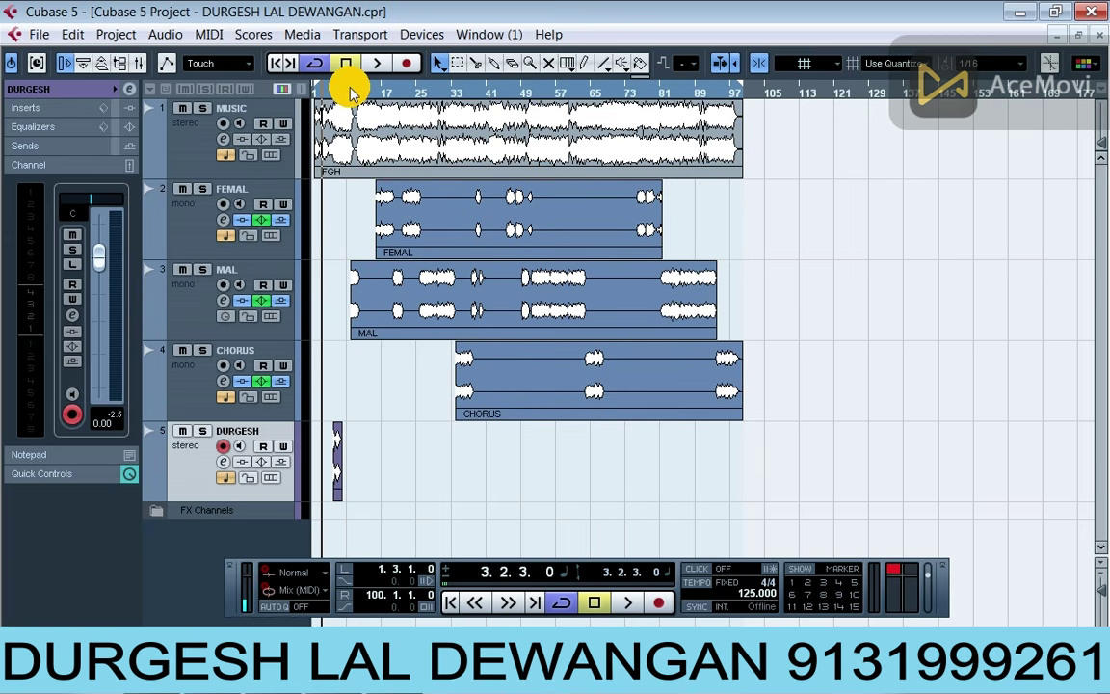
Step: Play the mix from 5.1.1.0 and listen through the Audio 06 clip and the first MAL vocal phrase
{"action": "left_click_drag", "start_coordinate": [352, 92], "coordinate": [346, 181]}
{"action": "left_click_drag", "start_coordinate": [375, 99], "coordinate": [590, 231]}
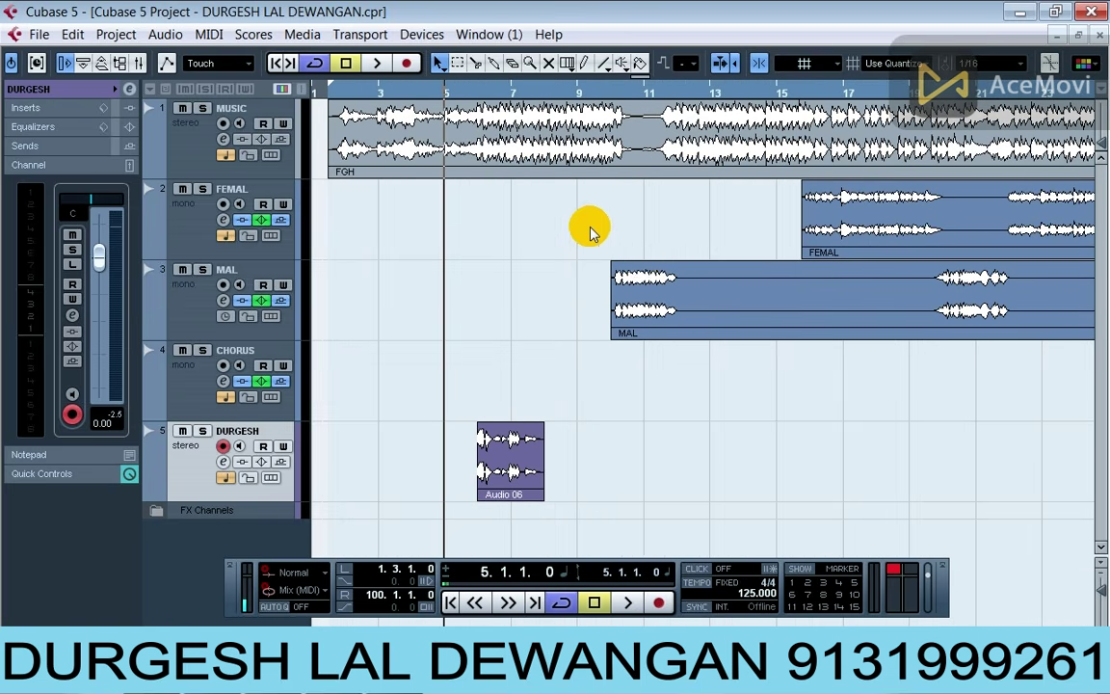
{"action": "key", "text": "space"}
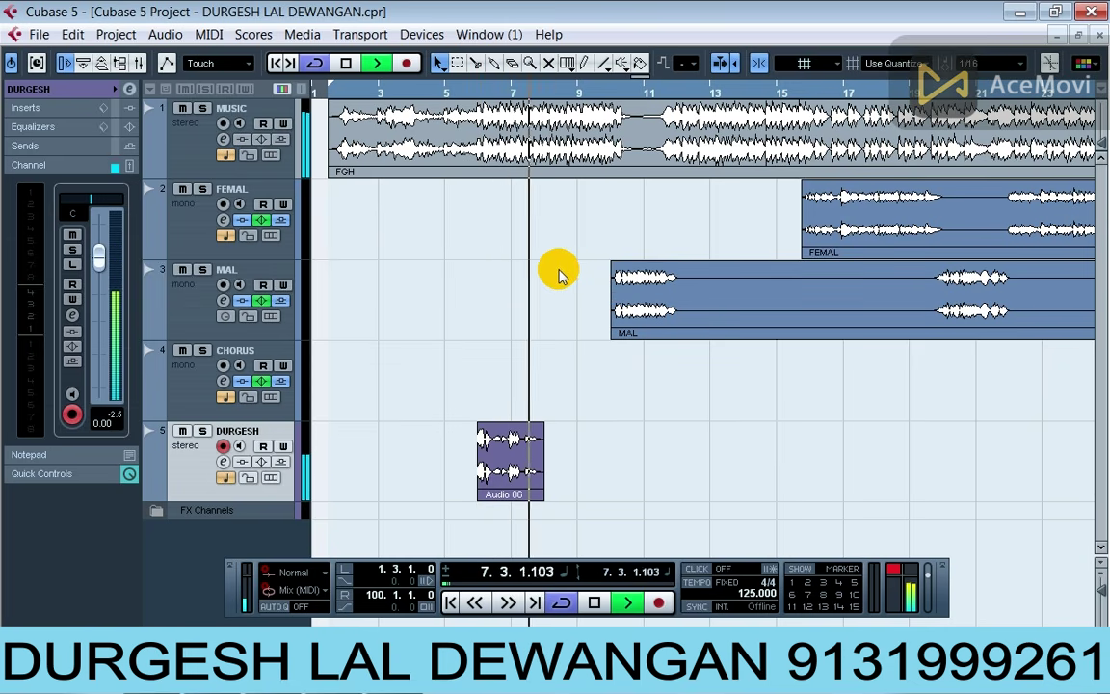
{"action": "key", "text": "g"}
{"action": "key", "text": "h"}
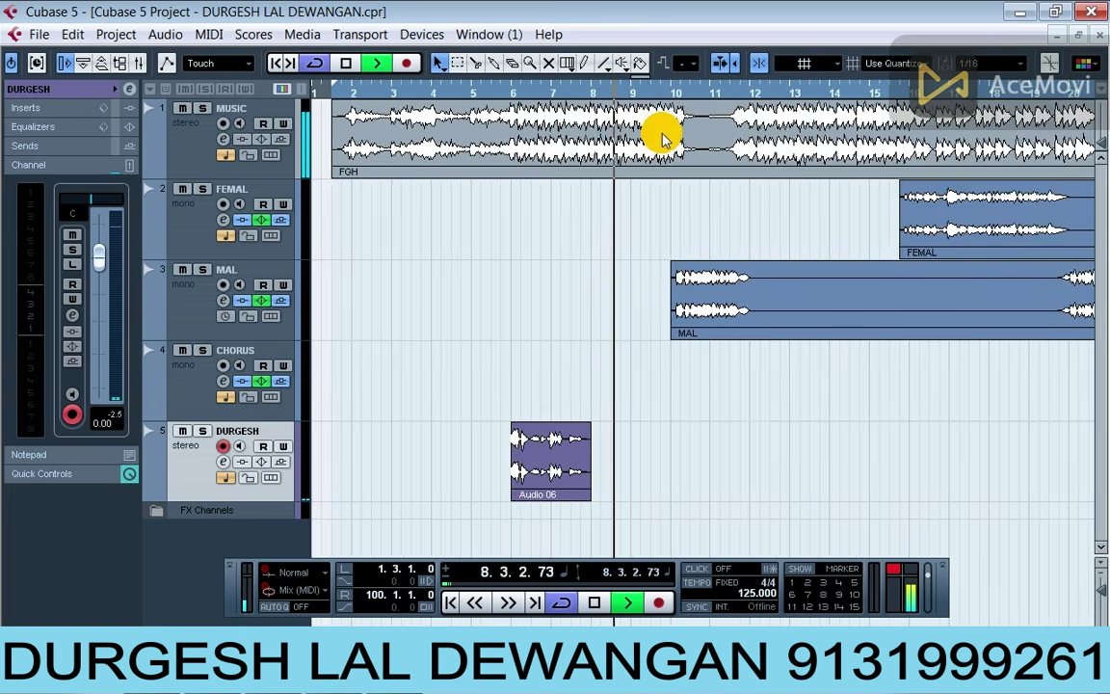
{"action": "key", "text": "h"}
{"action": "key", "text": "h"}
{"action": "key", "text": "g"}
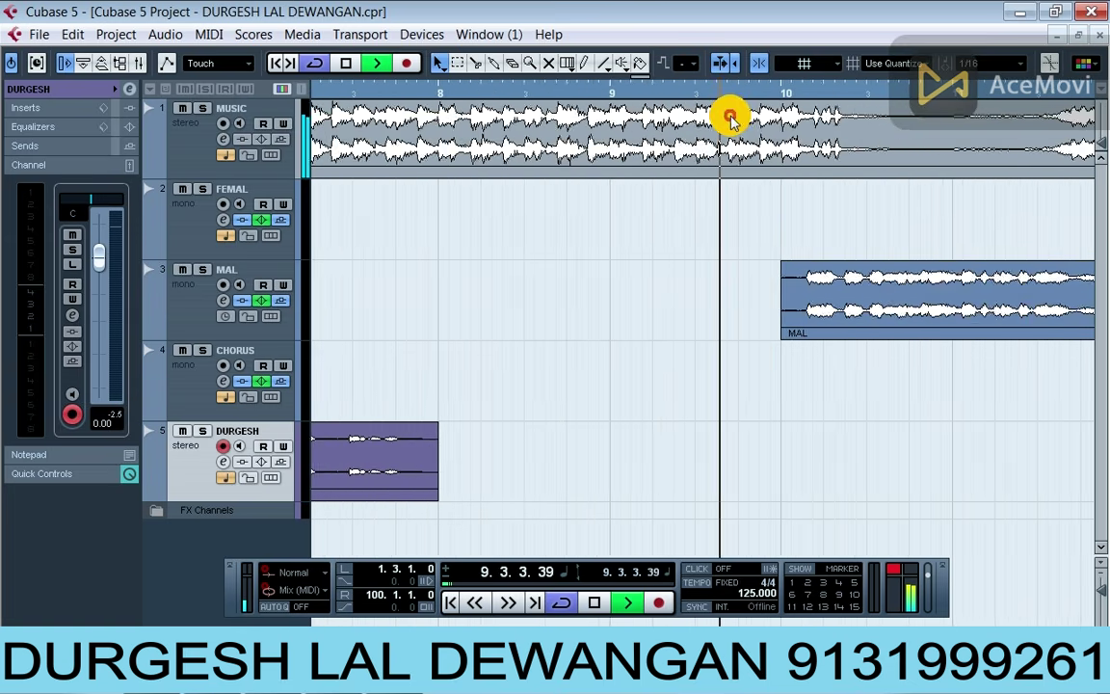
{"action": "key", "text": "h"}
{"action": "key", "text": "g"}
{"action": "key", "text": "g"}
{"action": "key", "text": "g"}
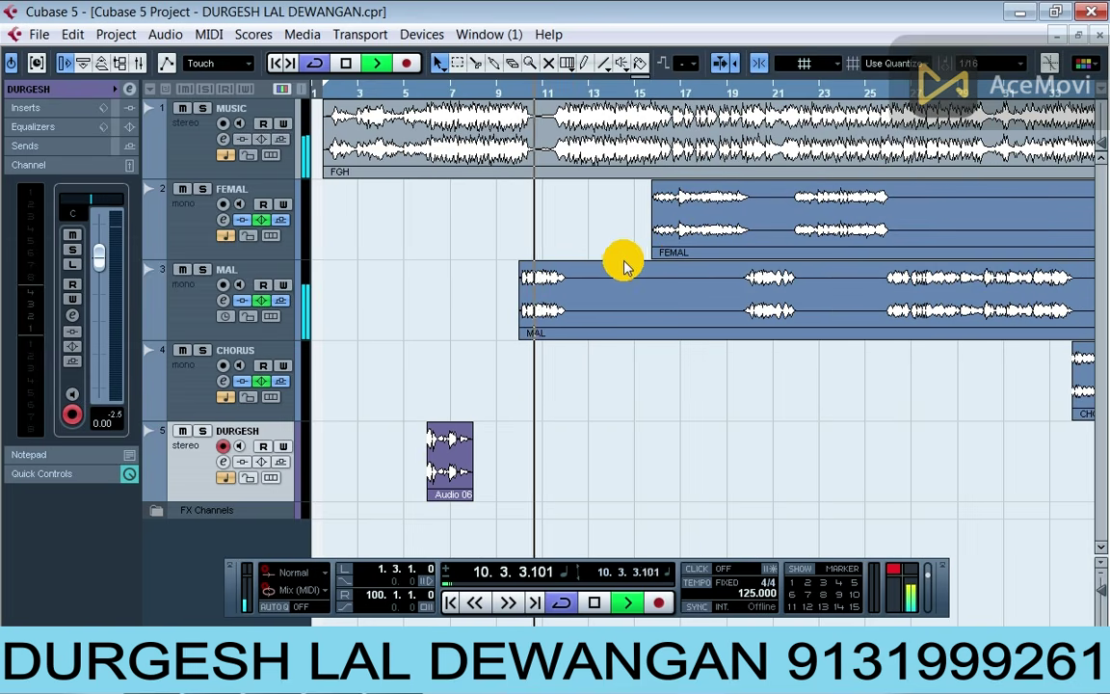
{"action": "key", "text": "h"}
{"action": "key", "text": "g"}
{"action": "key", "text": "g"}
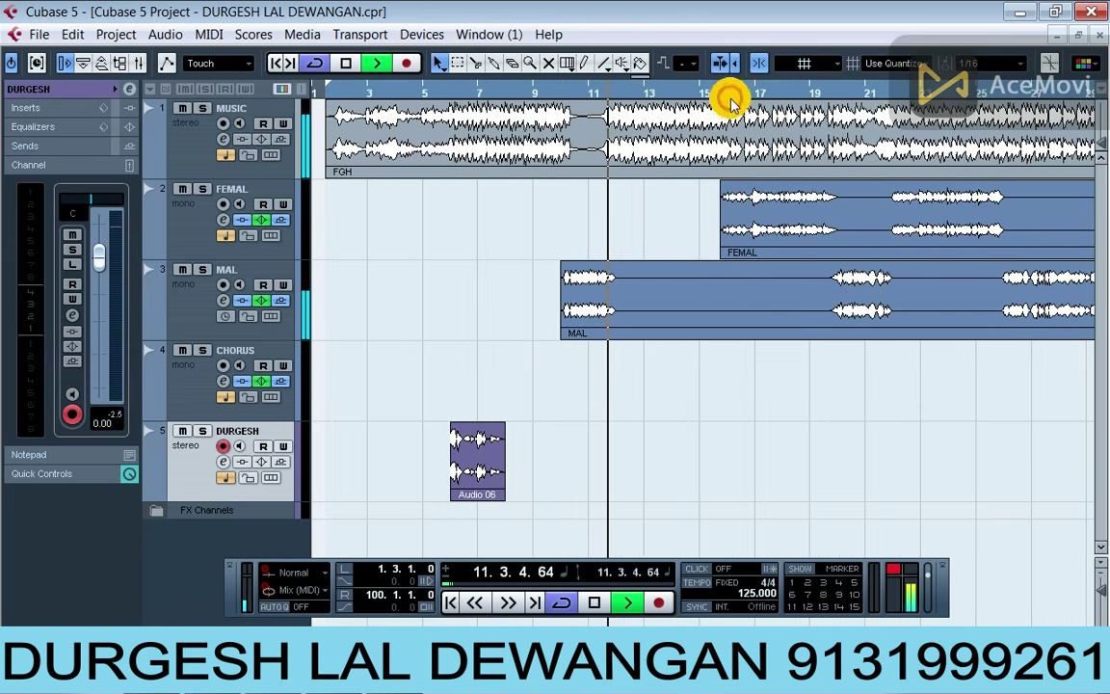
Step: Skip playback to 15.2.4.0 and listen to the first FEMAL phrase up to the MAL reply
{"action": "key", "text": "h"}
{"action": "key", "text": "h"}
{"action": "key", "text": "h"}
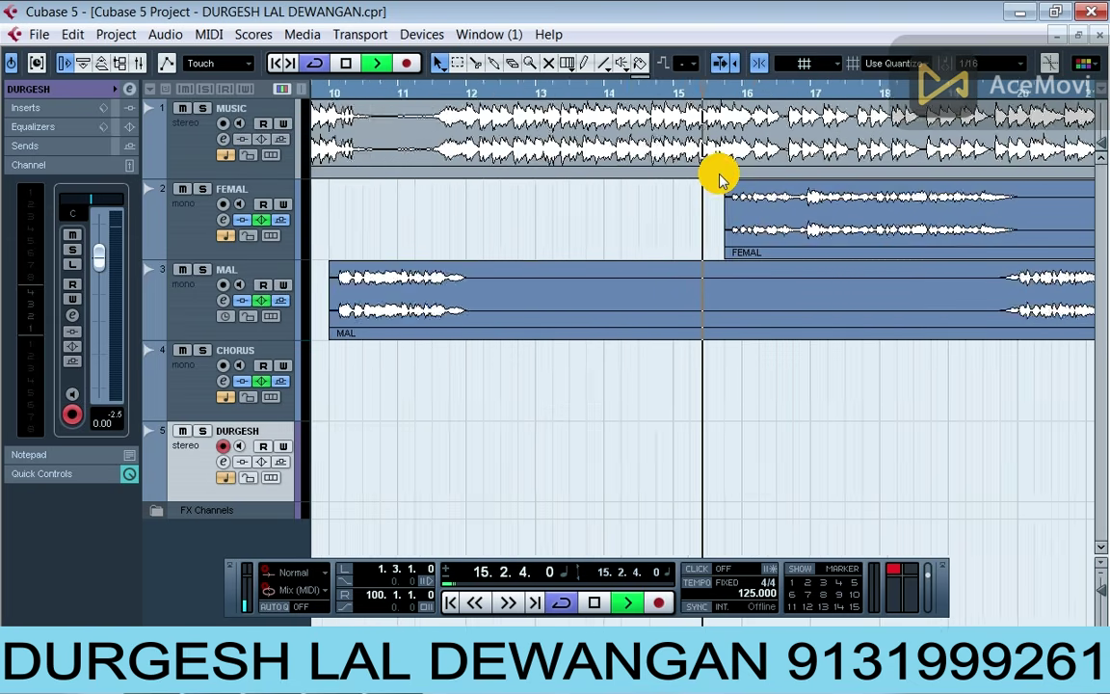
{"action": "key", "text": "g"}
{"action": "key", "text": "g"}
{"action": "key", "text": "g"}
{"action": "key", "text": "h"}
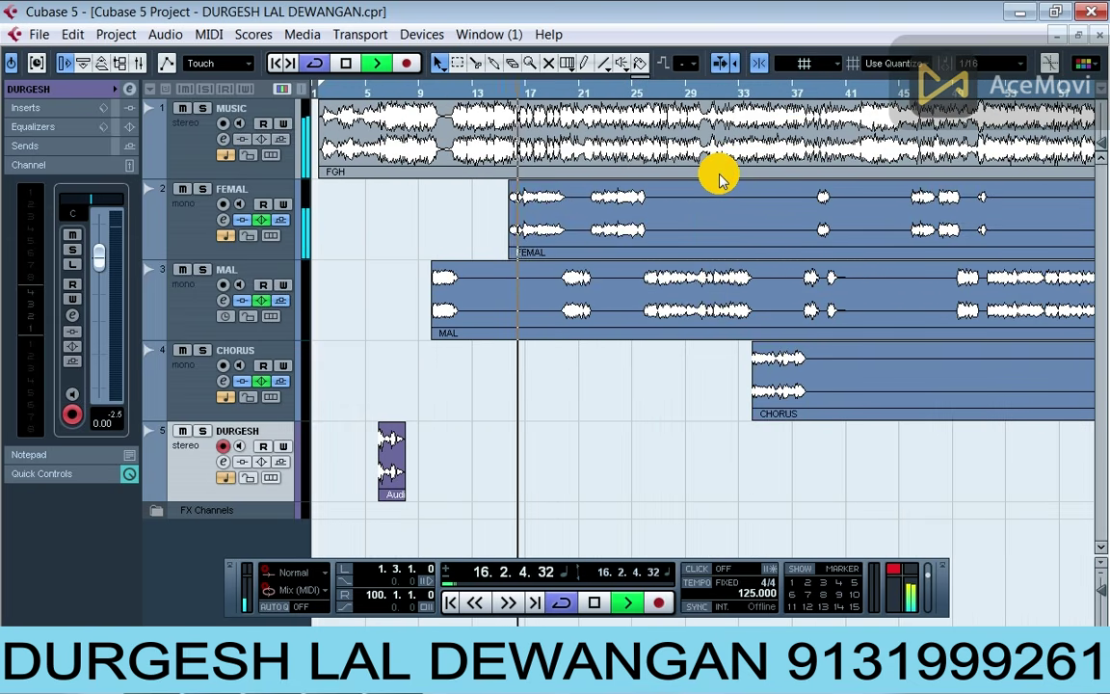
{"action": "key", "text": "h"}
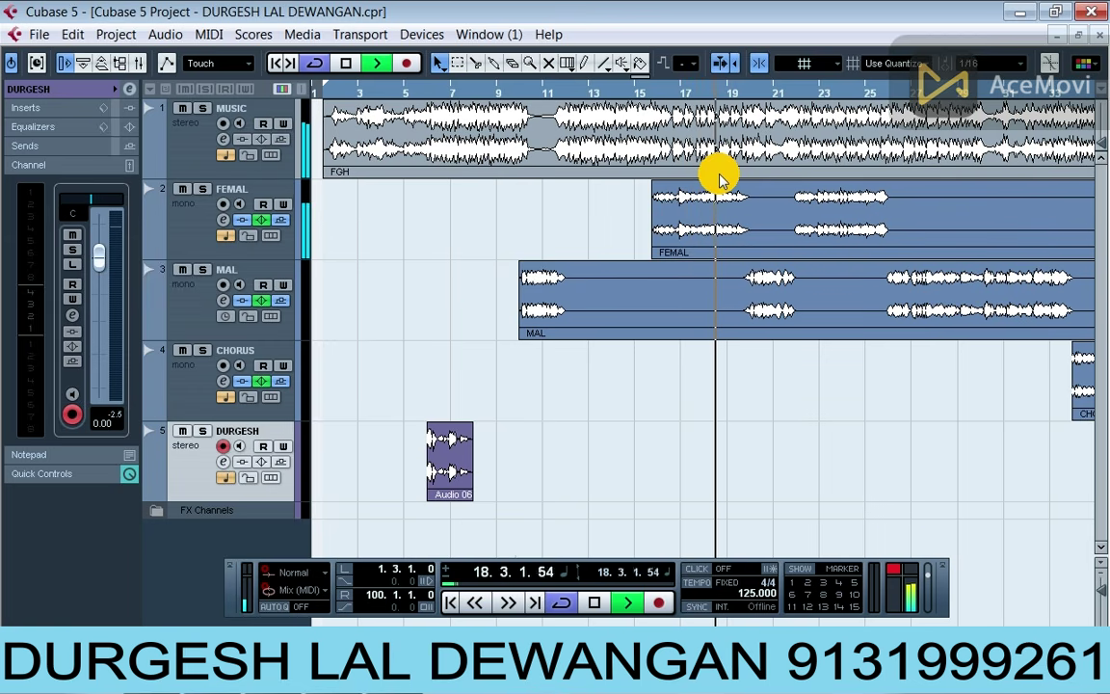
{"action": "key", "text": "g"}
{"action": "key", "text": "g"}
{"action": "key", "text": "h"}
{"action": "key", "text": "h"}
{"action": "key", "text": "h"}
{"action": "key", "text": "h"}
{"action": "key", "text": "h"}
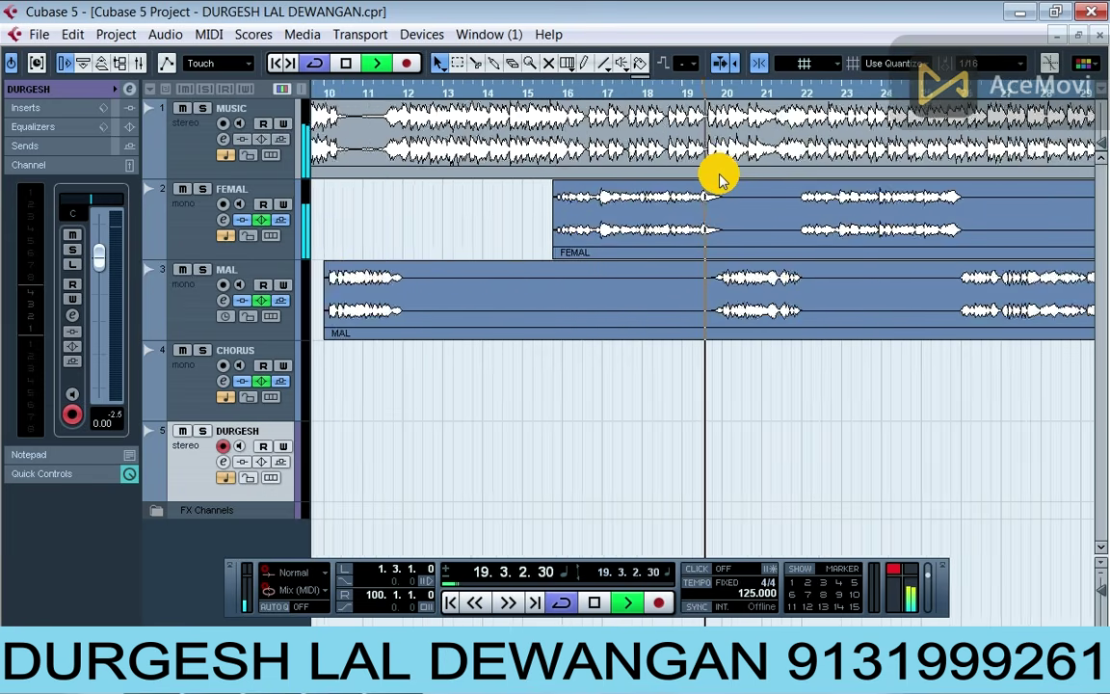
{"action": "key", "text": "g"}
{"action": "key", "text": "g"}
{"action": "key", "text": "g"}
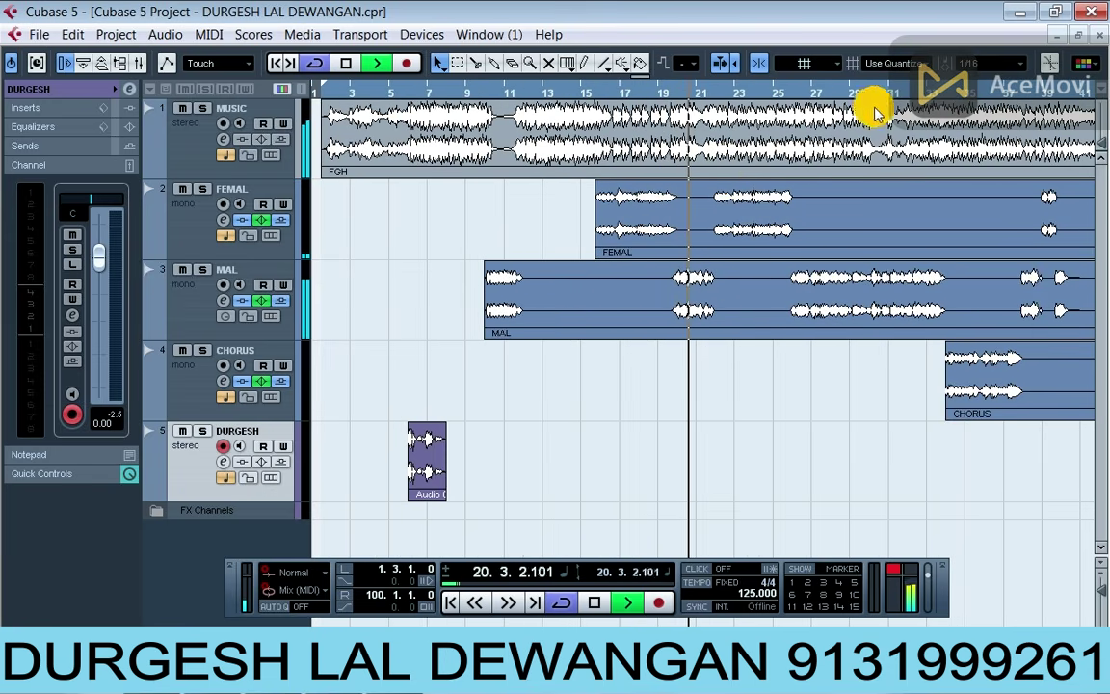
Step: Skip playback to about bar 26 and listen through the long MAL vocal section up to the chorus
{"action": "left_click", "coordinate": [787, 93]}
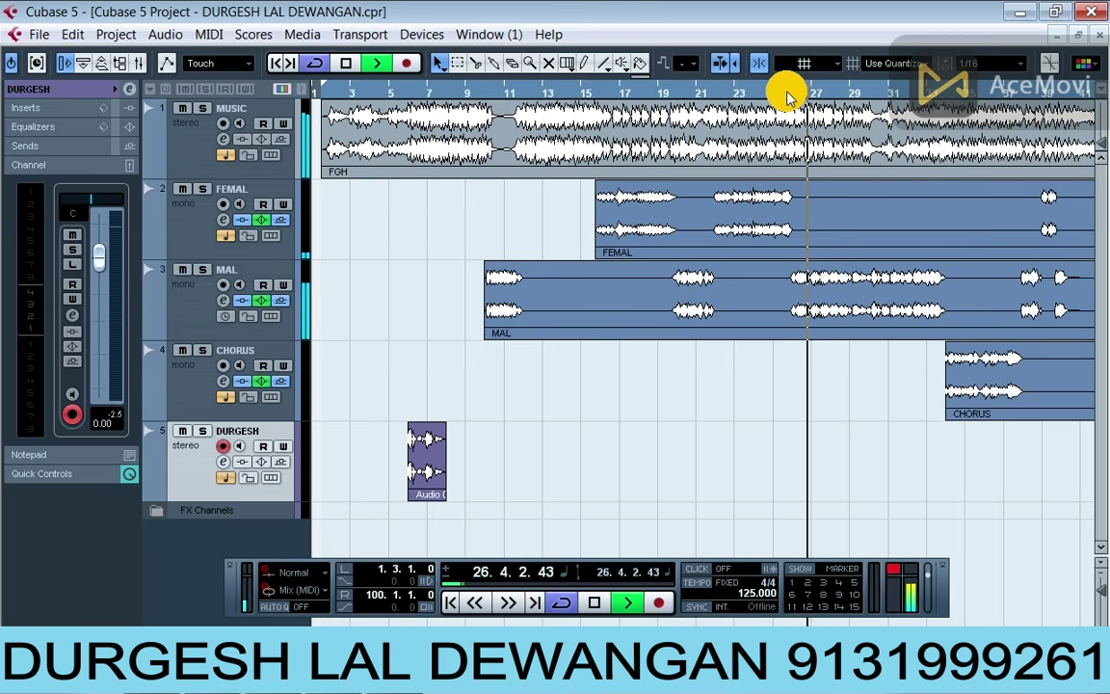
{"action": "key", "text": "h"}
{"action": "key", "text": "h"}
{"action": "key", "text": "h"}
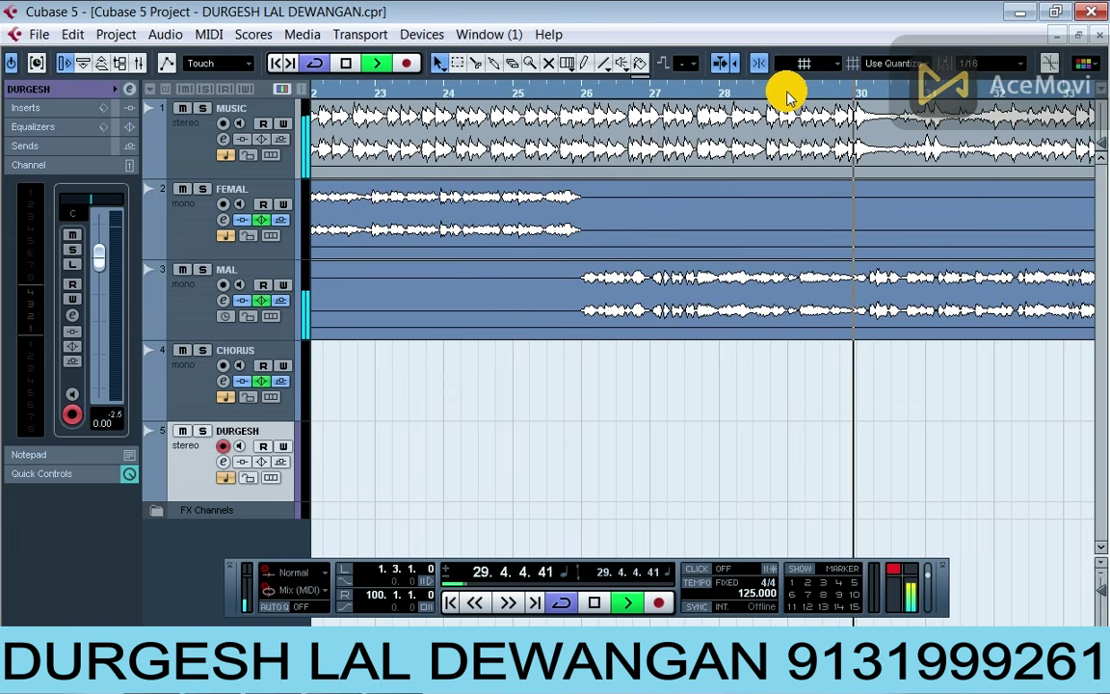
{"action": "key", "text": "g"}
{"action": "key", "text": "g"}
{"action": "key", "text": "g"}
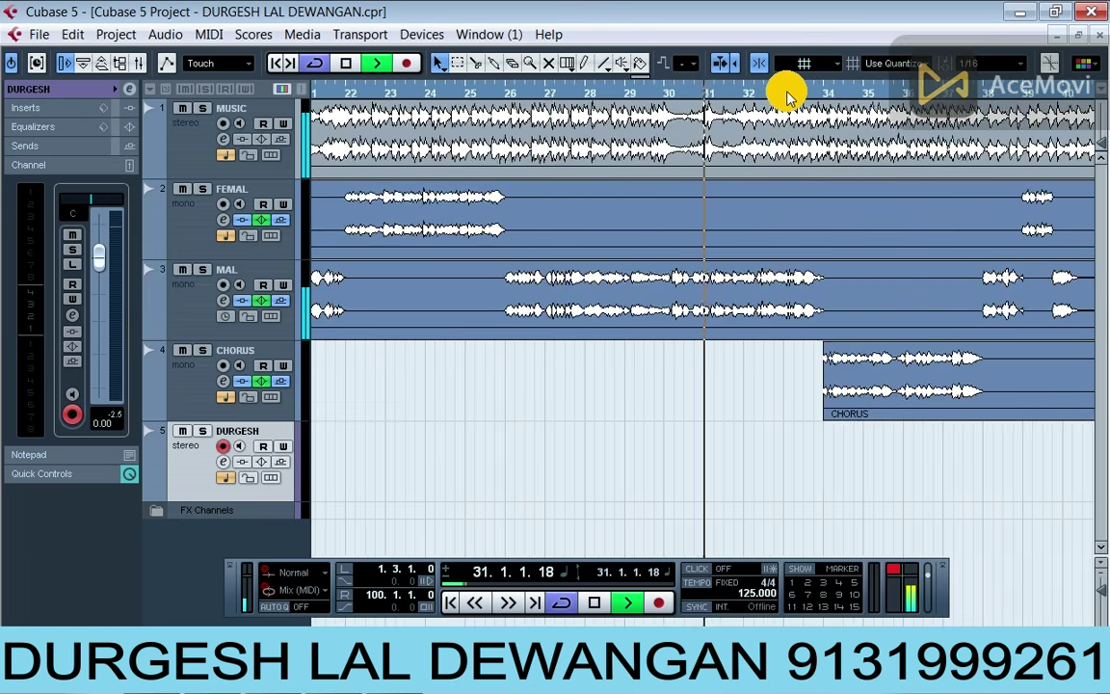
{"action": "key", "text": "g"}
{"action": "key", "text": "g"}
{"action": "key", "text": "h"}
{"action": "key", "text": "h"}
{"action": "key", "text": "h"}
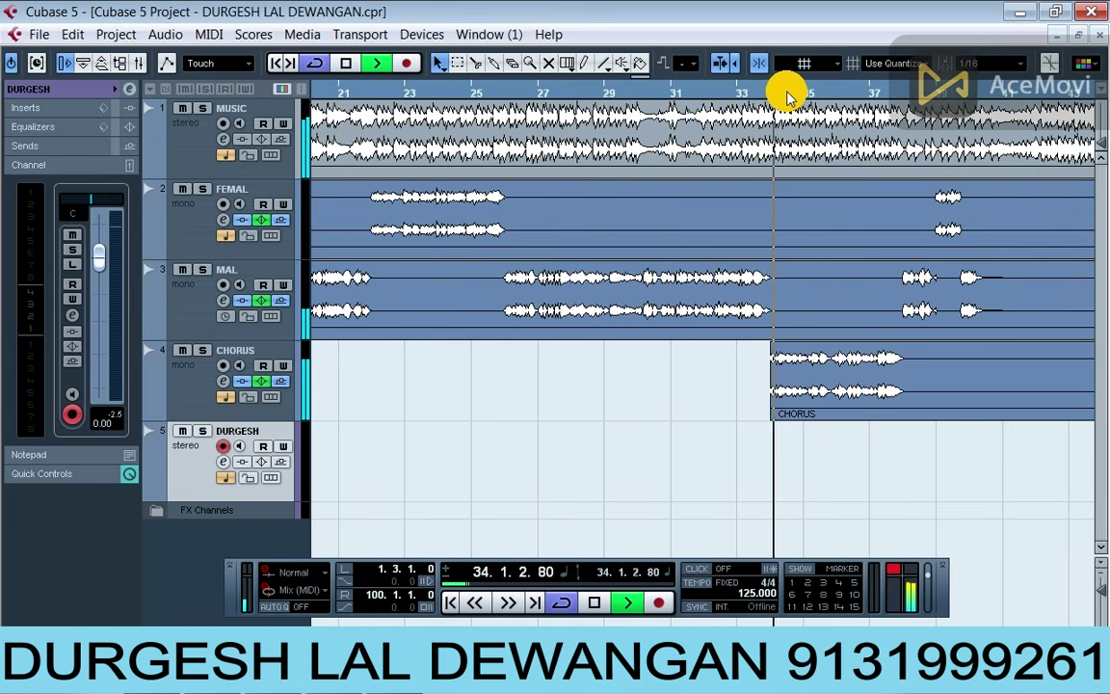
Step: Listen to the opening phrase of the CHORUS clip and stop playback at the MAL phrase after it
{"action": "key", "text": "g"}
{"action": "key", "text": "g"}
{"action": "key", "text": "g"}
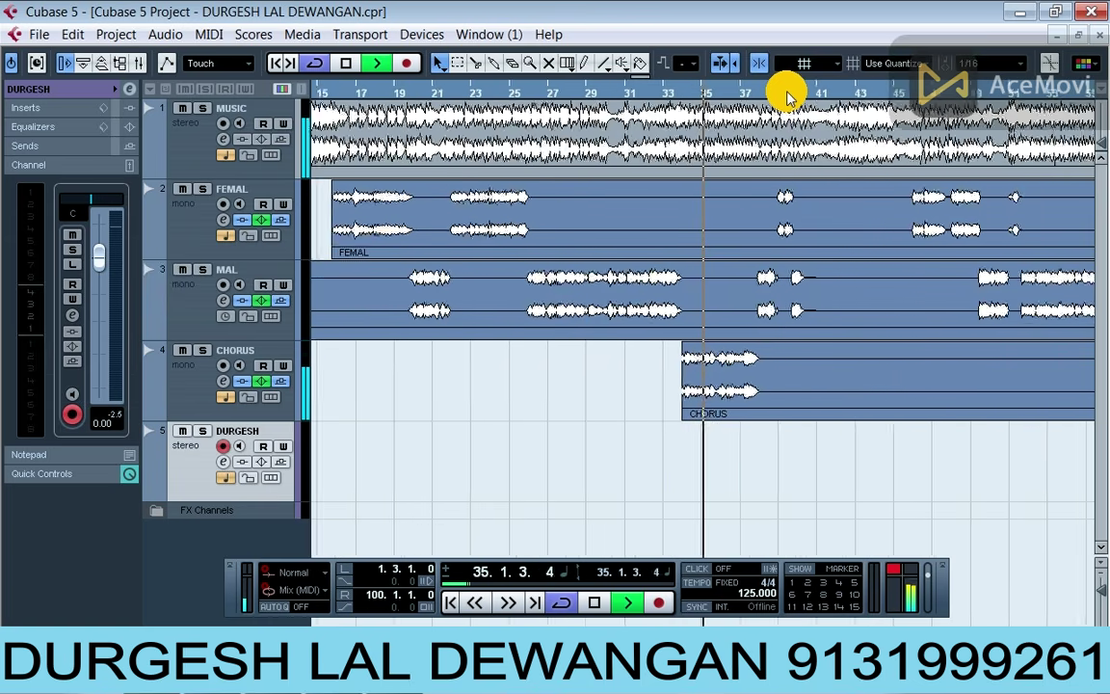
{"action": "key", "text": "h"}
{"action": "key", "text": "h"}
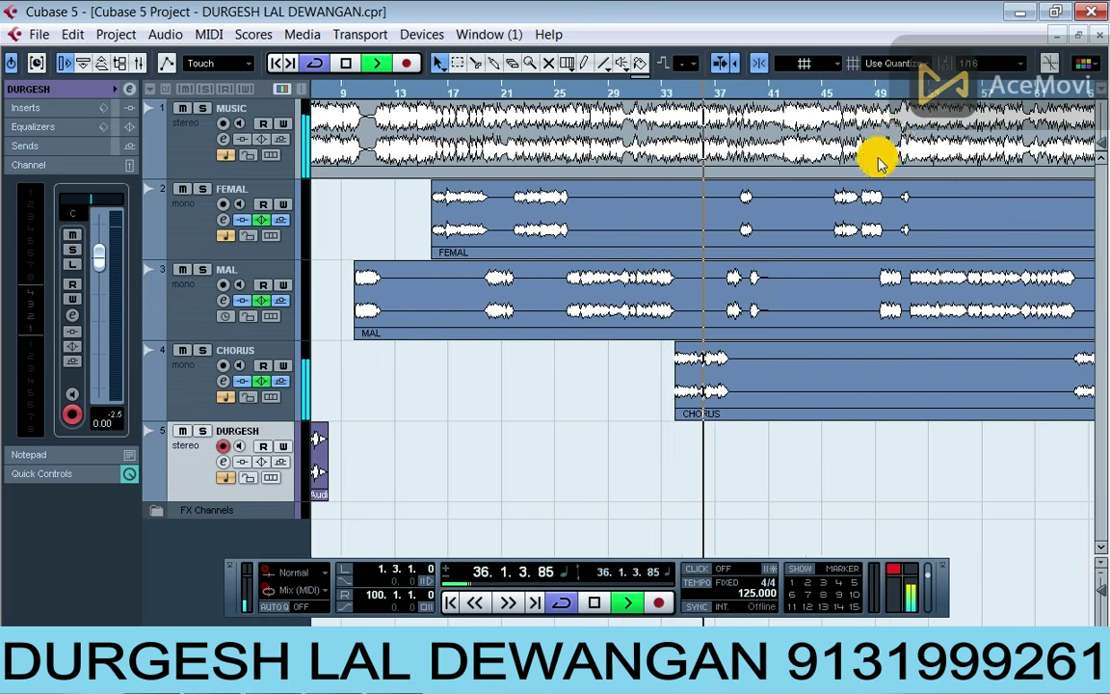
{"action": "left_click", "coordinate": [718, 63]}
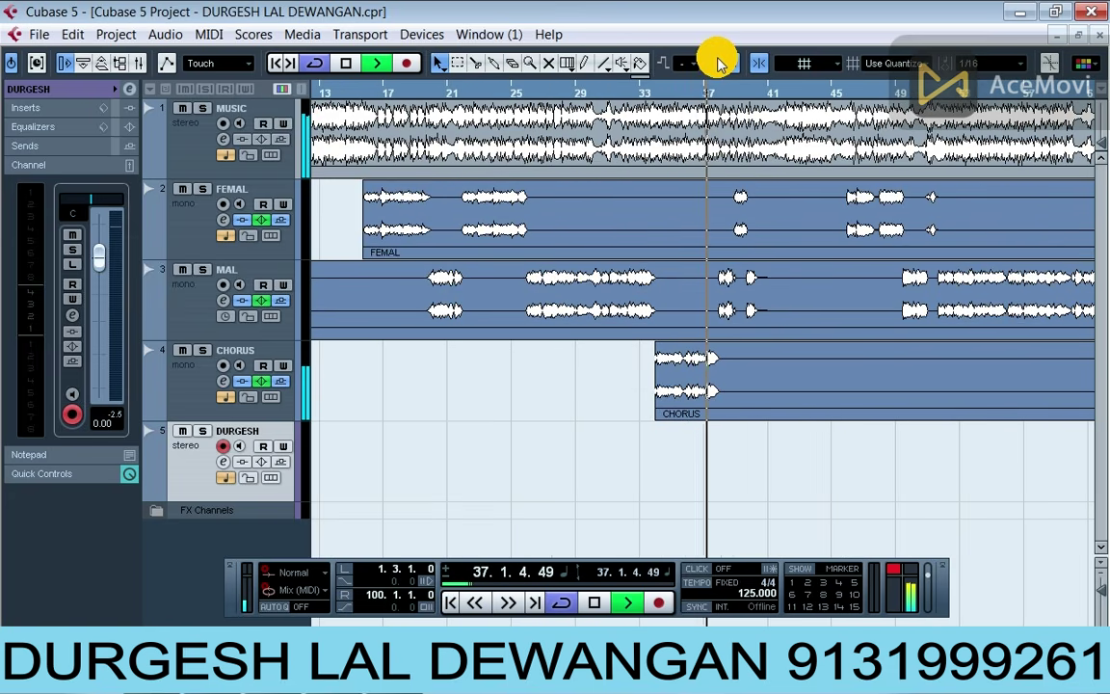
{"action": "key", "text": "h"}
{"action": "key", "text": "h"}
{"action": "key", "text": "h"}
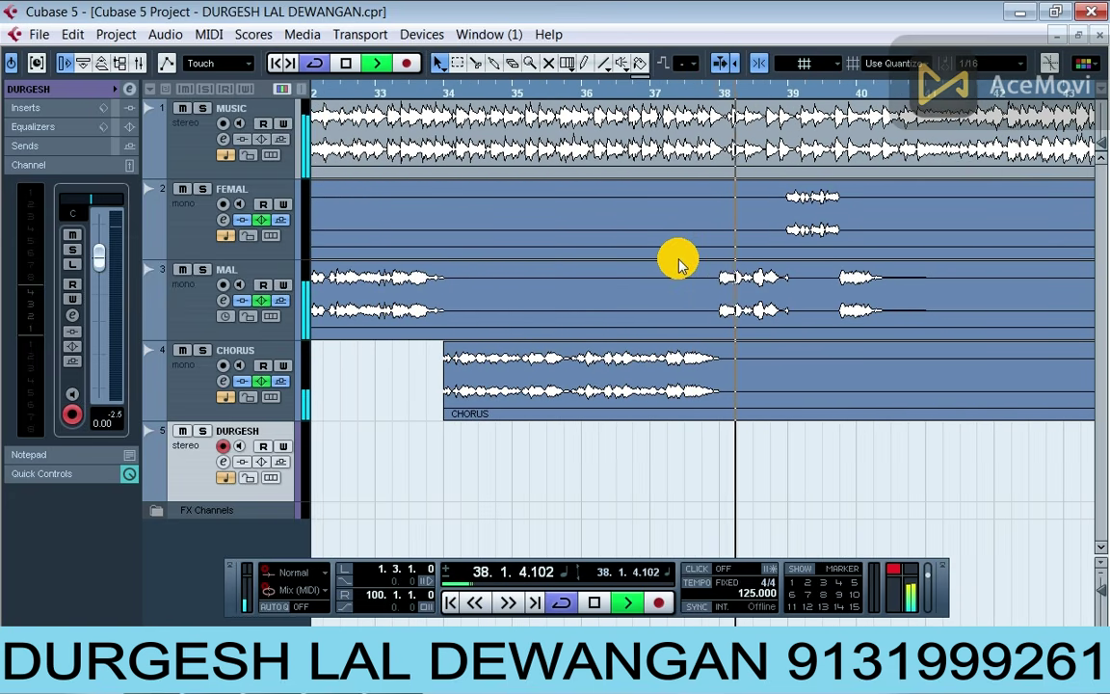
{"action": "key", "text": "space"}
Step: Move the project cursor to the start of the MAL clip, then to 16.1.2.0 at the FEMAL clip, and select the MAL track
{"action": "key", "text": "g"}
{"action": "key", "text": "g"}
{"action": "key", "text": "g"}
{"action": "key", "text": "g"}
{"action": "key", "text": "g"}
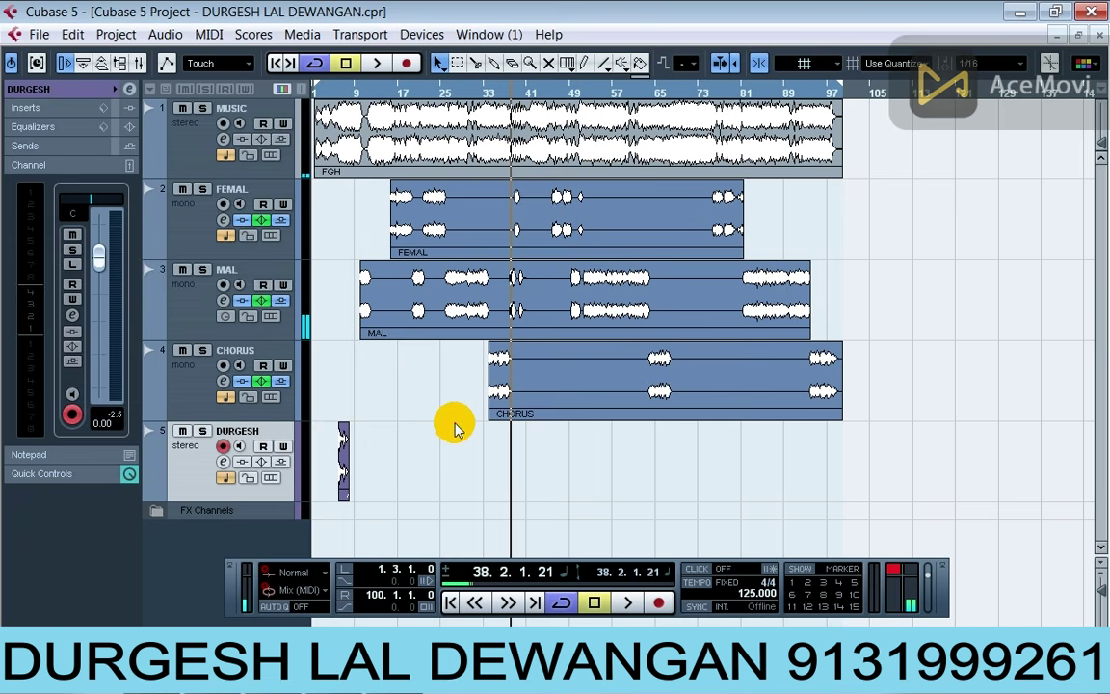
{"action": "left_click_drag", "start_coordinate": [371, 94], "coordinate": [367, 138]}
{"action": "left_click", "coordinate": [467, 270]}
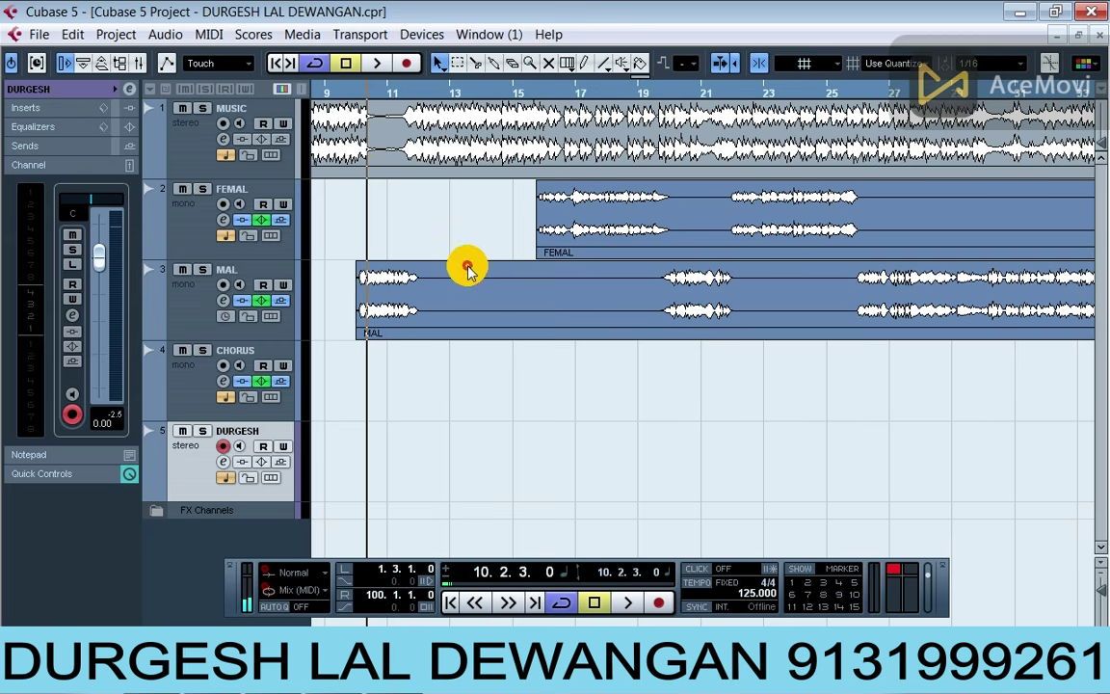
{"action": "left_click", "coordinate": [190, 218]}
{"action": "left_click", "coordinate": [556, 92]}
{"action": "left_click_drag", "start_coordinate": [556, 91], "coordinate": [533, 95]}
{"action": "left_click", "coordinate": [238, 289]}
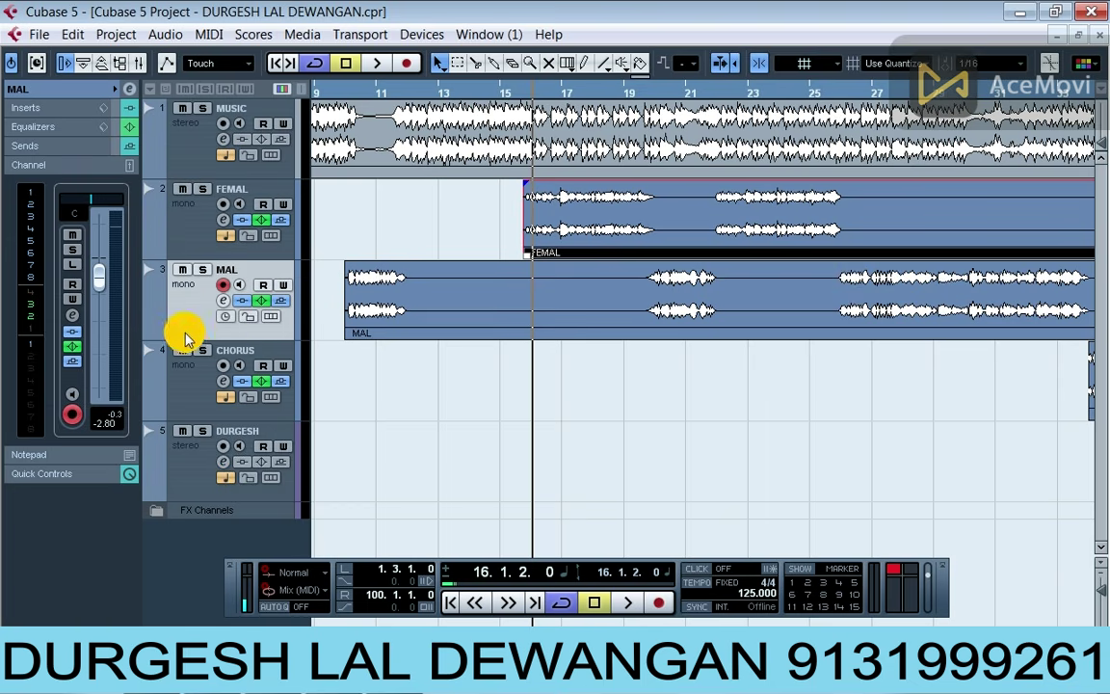
Step: Move the project cursor to 52.4.1.0 and select the CHORUS track
{"action": "left_click", "coordinate": [651, 426]}
{"action": "left_click", "coordinate": [660, 92]}
{"action": "left_click_drag", "start_coordinate": [645, 153], "coordinate": [656, 49]}
{"action": "left_click", "coordinate": [220, 409]}
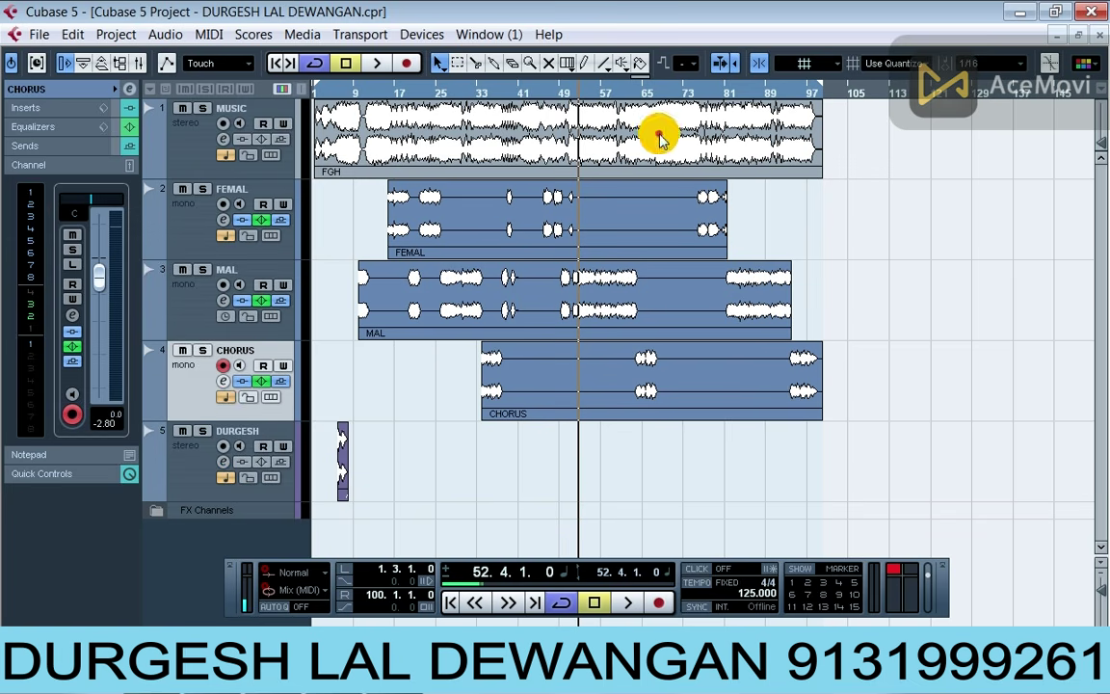
Step: Audition the Audio 06 clip with its track soloed from 5.4.4.0, then remove the solo and stop playback
{"action": "left_click_drag", "start_coordinate": [480, 92], "coordinate": [230, 573]}
{"action": "left_click", "coordinate": [208, 487]}
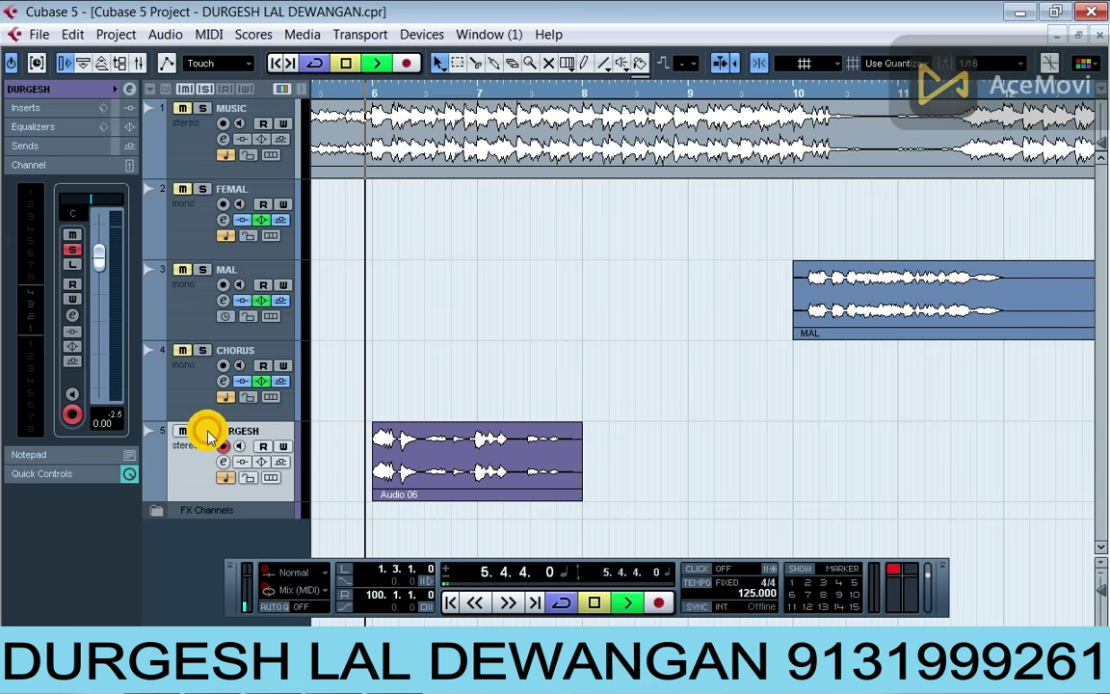
{"action": "key", "text": "space"}
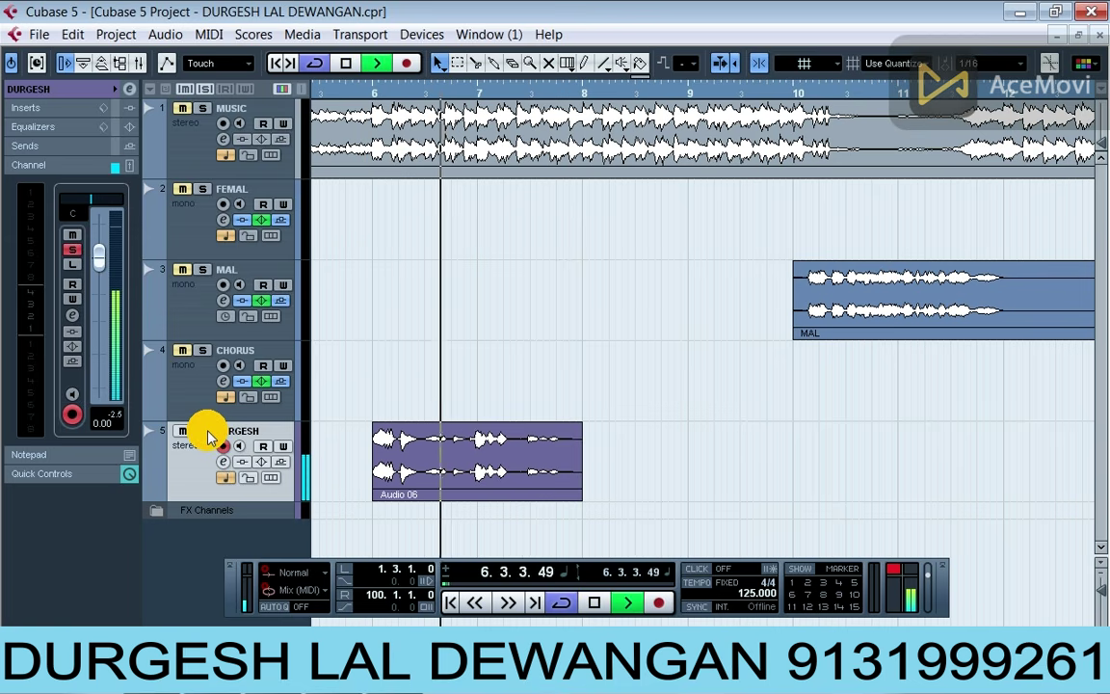
{"action": "left_click", "coordinate": [204, 432]}
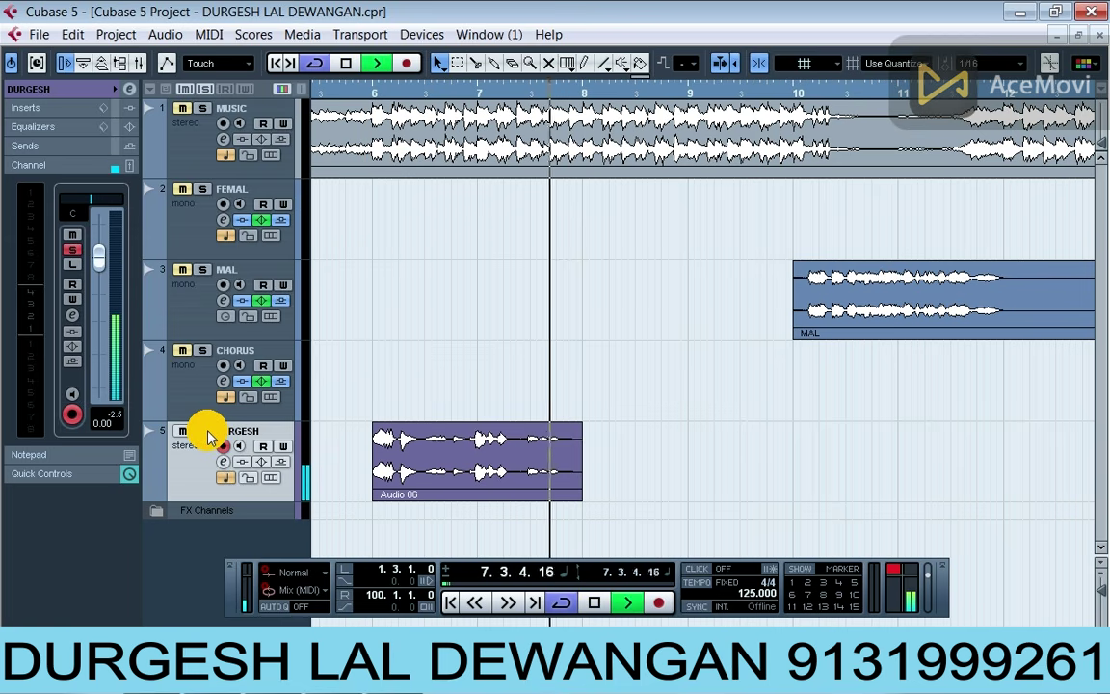
{"action": "key", "text": "space"}
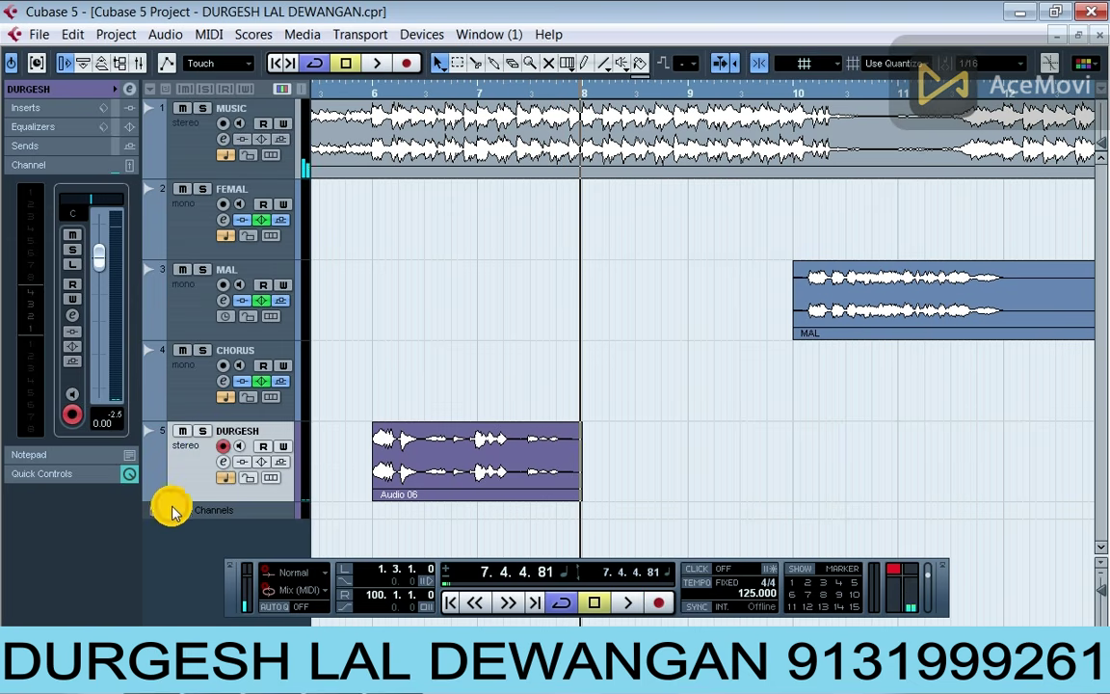
Step: Inspect the OhmBoyz_vst2win FX channel's settings, then close them, restore the full project view and collapse the FX Channels folder
{"action": "left_click", "coordinate": [164, 511]}
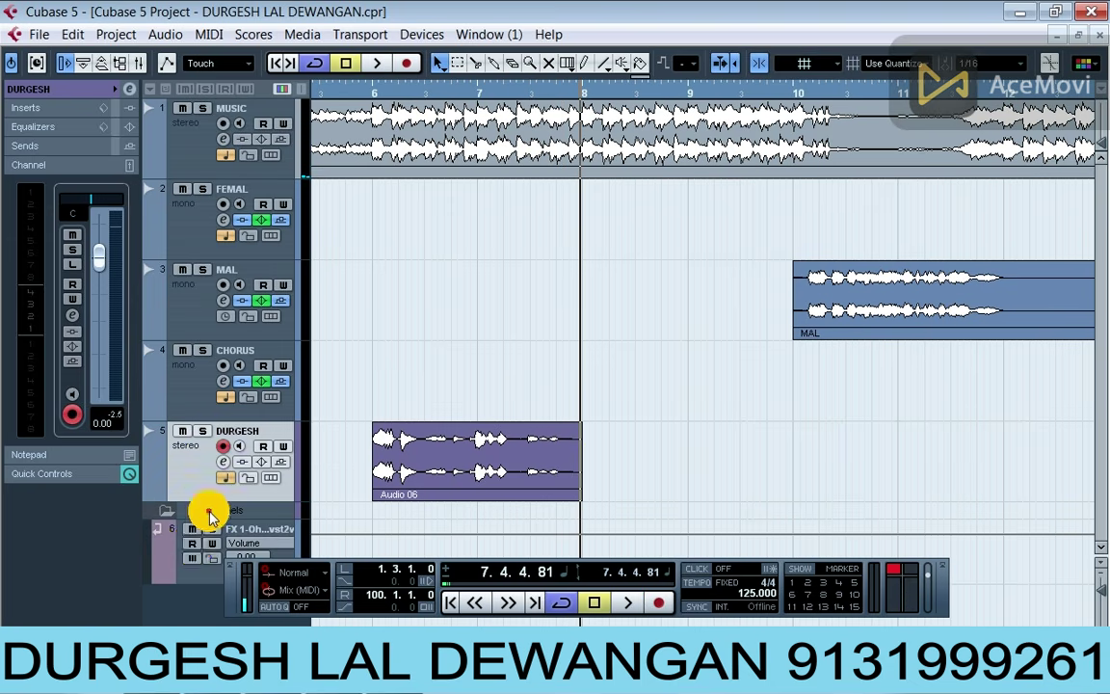
{"action": "left_click", "coordinate": [190, 568]}
{"action": "left_click", "coordinate": [143, 90]}
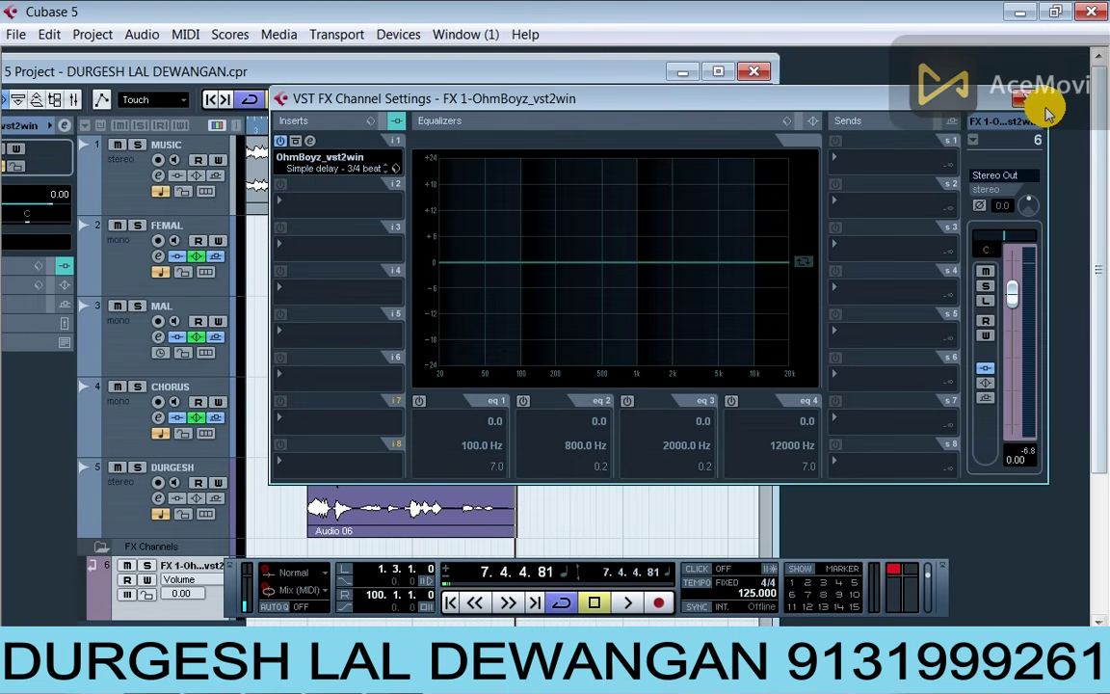
{"action": "left_click", "coordinate": [1028, 97]}
{"action": "left_click", "coordinate": [720, 73]}
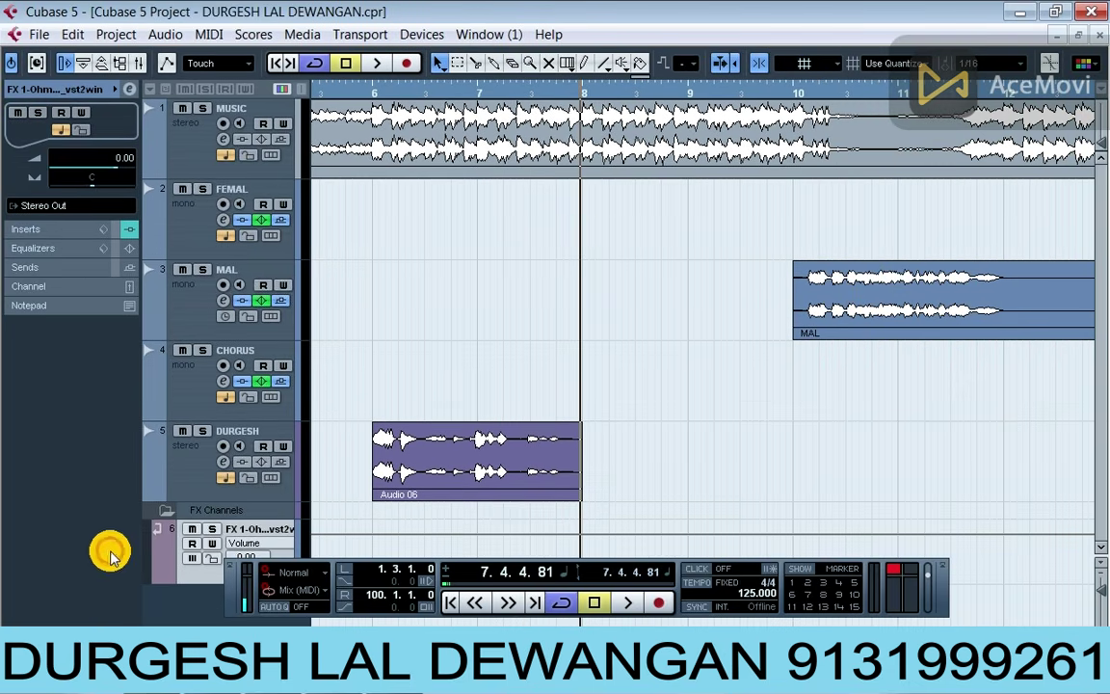
{"action": "left_click", "coordinate": [166, 508]}
Step: Move the project cursor to 15.4.4.0 at the start of the FEMAL clip and select the FEMAL track
{"action": "key", "text": "g"}
{"action": "key", "text": "g"}
{"action": "key", "text": "g"}
{"action": "key", "text": "g"}
{"action": "key", "text": "g"}
{"action": "key", "text": "g"}
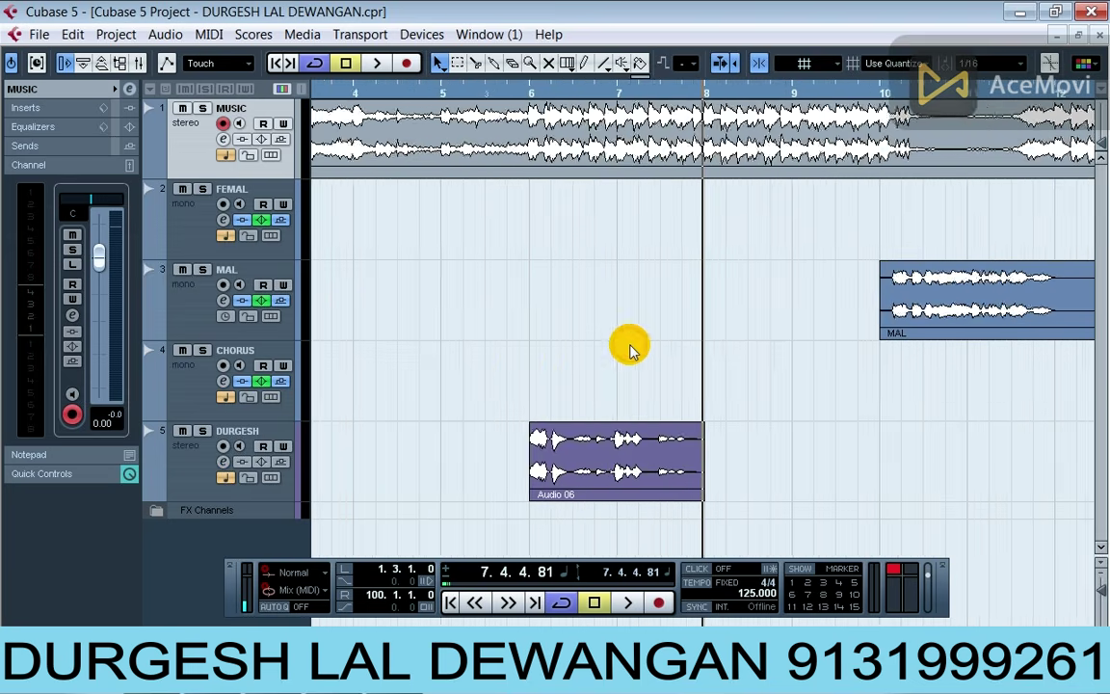
{"action": "left_click", "coordinate": [678, 92]}
{"action": "key", "text": "h"}
{"action": "key", "text": "h"}
{"action": "key", "text": "h"}
{"action": "key", "text": "h"}
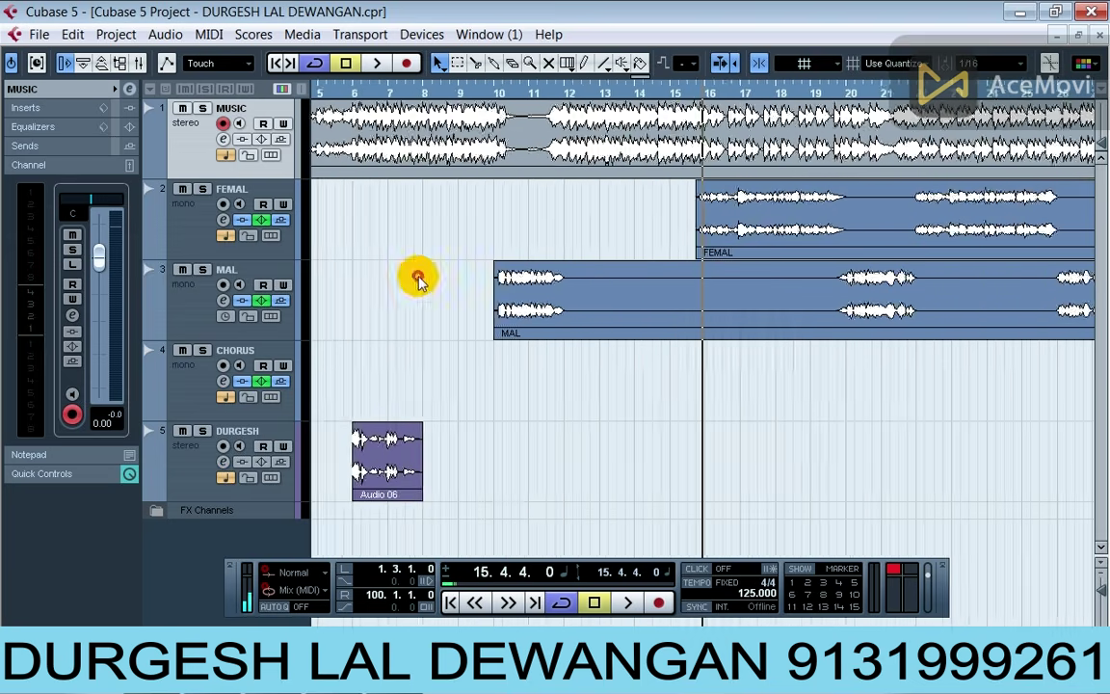
{"action": "left_click", "coordinate": [277, 198]}
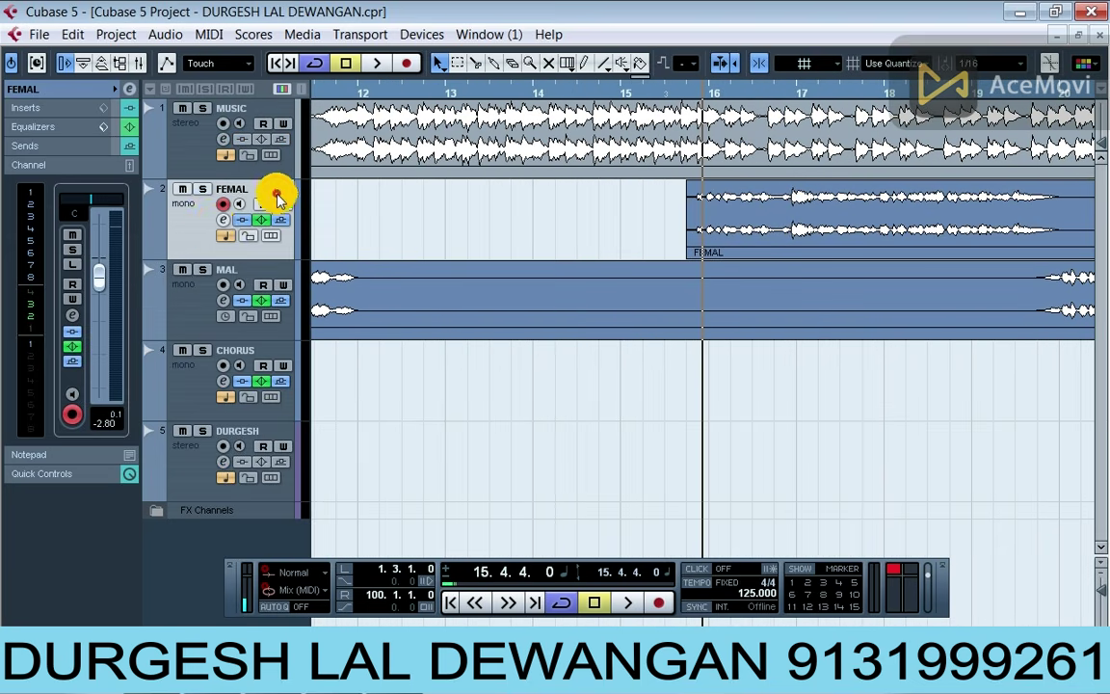
Step: Review the FEMAL track's channel settings, then close them and restore the full project view
{"action": "left_click", "coordinate": [217, 224]}
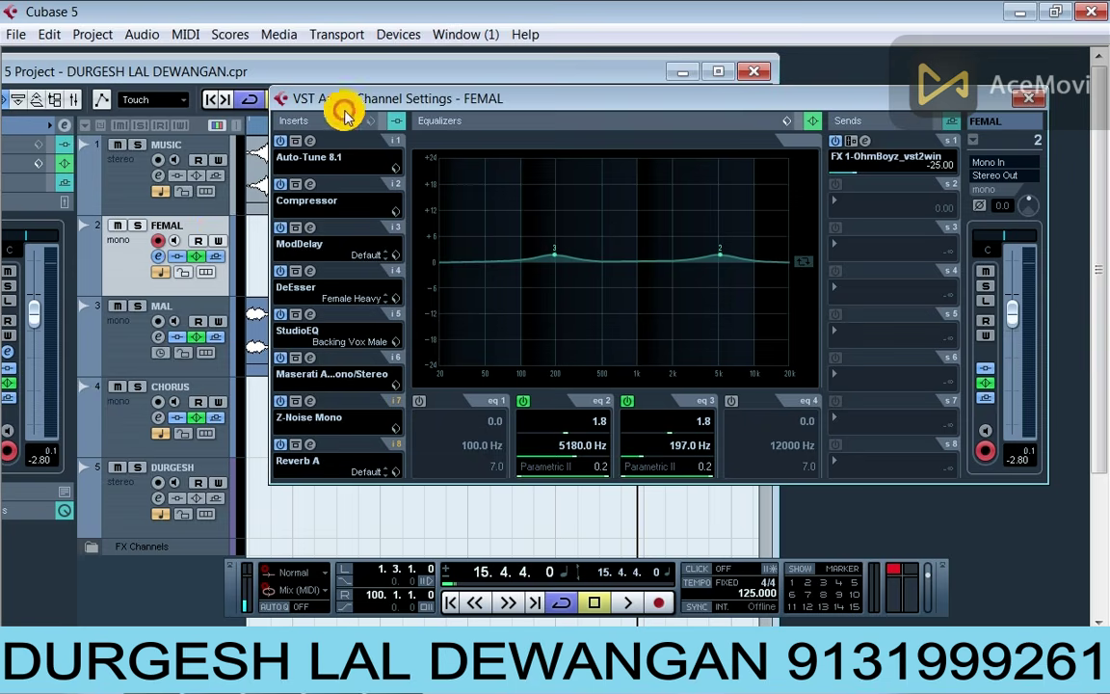
{"action": "left_click_drag", "start_coordinate": [384, 91], "coordinate": [267, 115]}
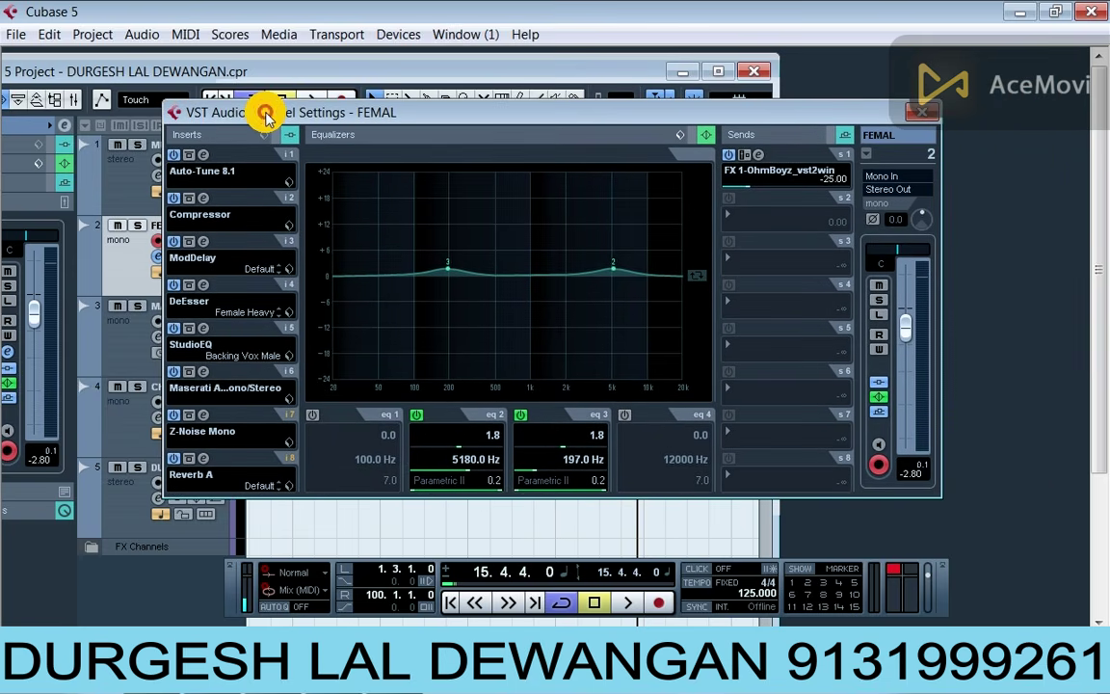
{"action": "left_click", "coordinate": [354, 87]}
{"action": "double_click", "coordinate": [397, 77]}
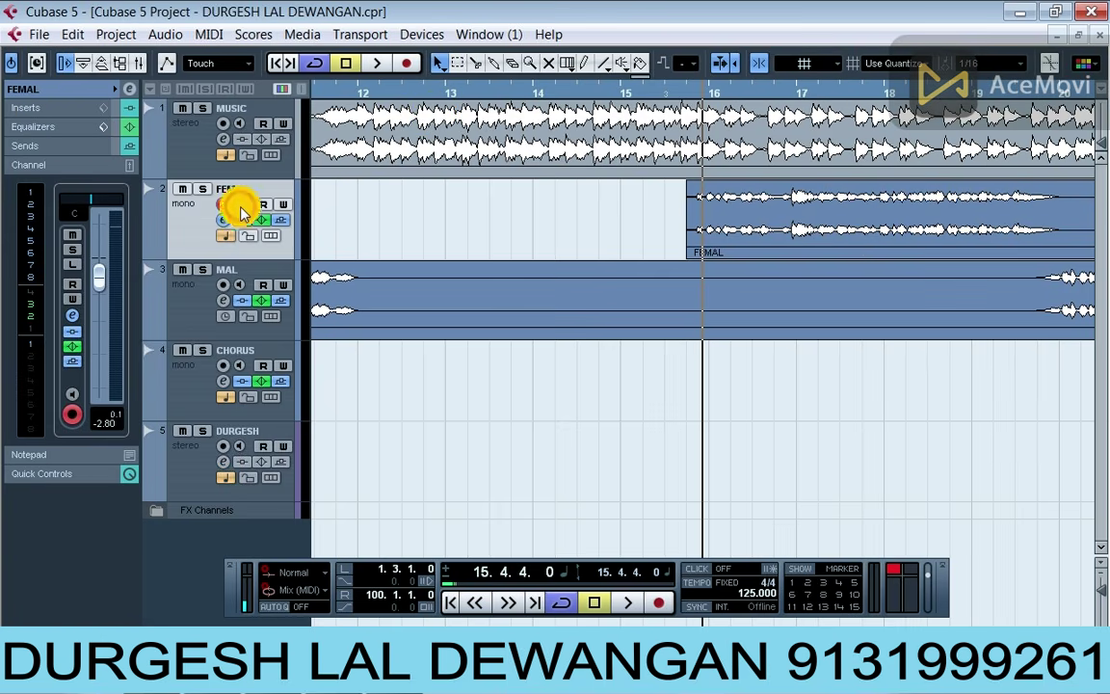
{"action": "left_click", "coordinate": [226, 229]}
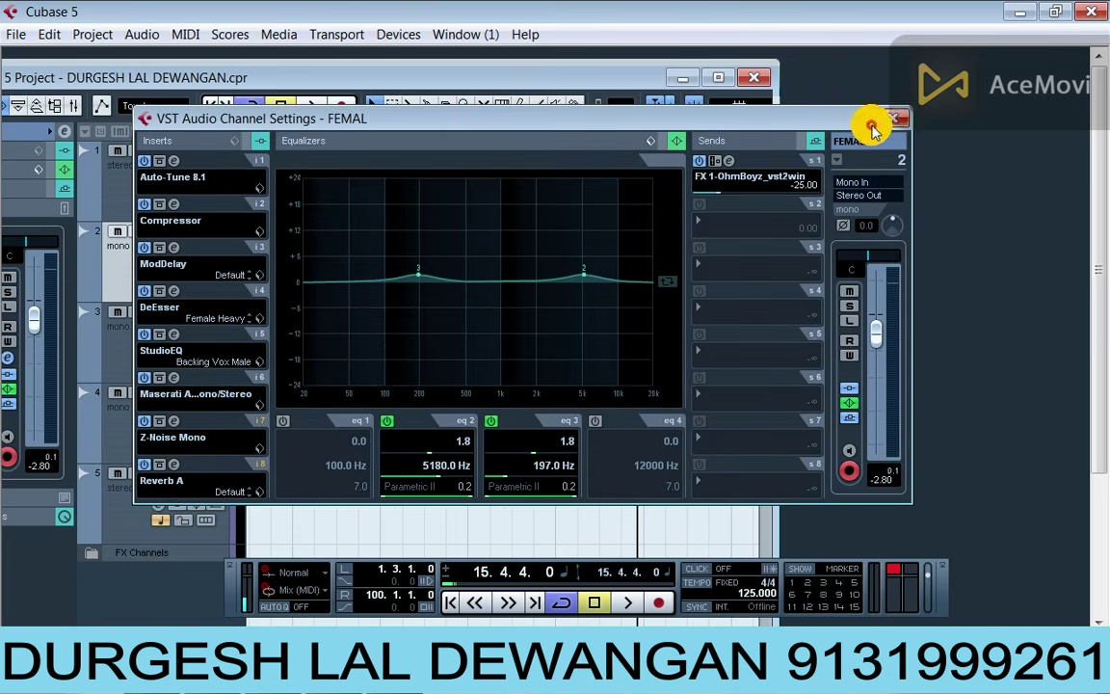
{"action": "left_click", "coordinate": [877, 118]}
{"action": "left_click", "coordinate": [722, 79]}
Step: Open the MAL track's channel settings and inspect its Auto-Tune 8.1 insert and input type options, then close the plug-in
{"action": "left_click", "coordinate": [207, 301]}
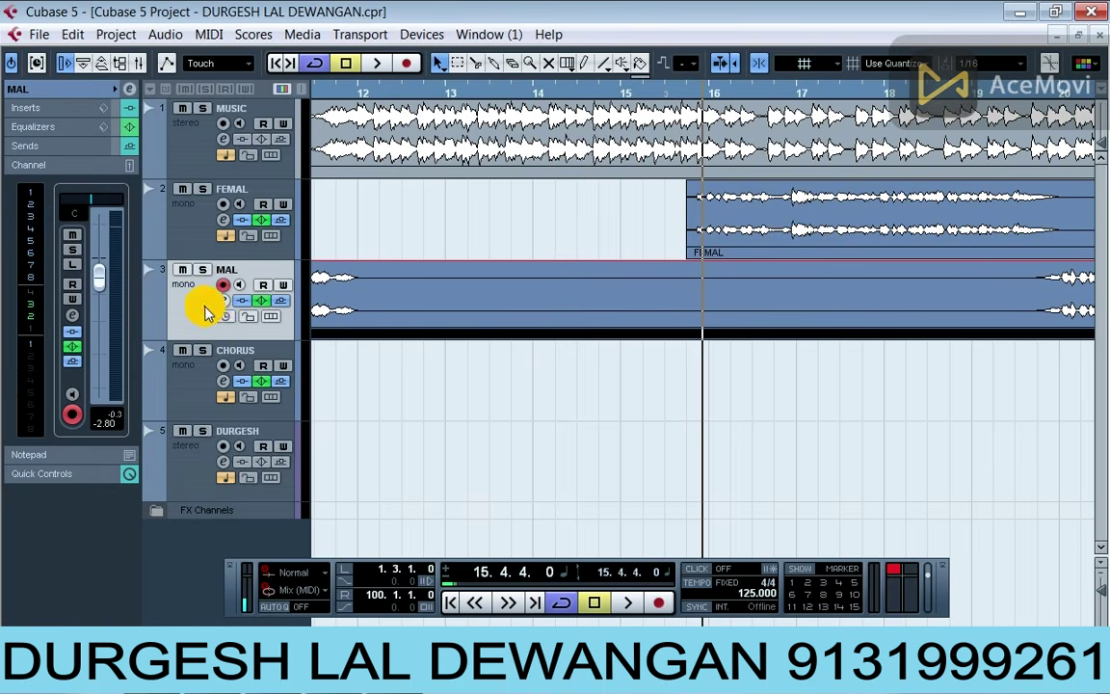
{"action": "left_click_drag", "start_coordinate": [443, 126], "coordinate": [422, 70]}
{"action": "left_click", "coordinate": [212, 130]}
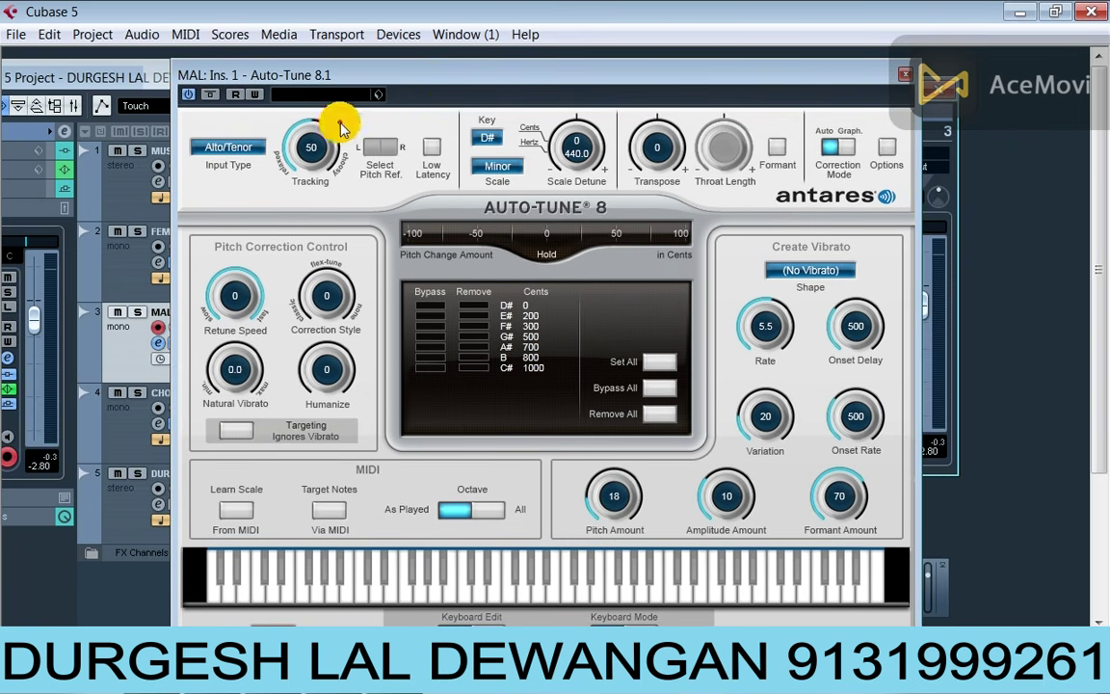
{"action": "left_click", "coordinate": [266, 156]}
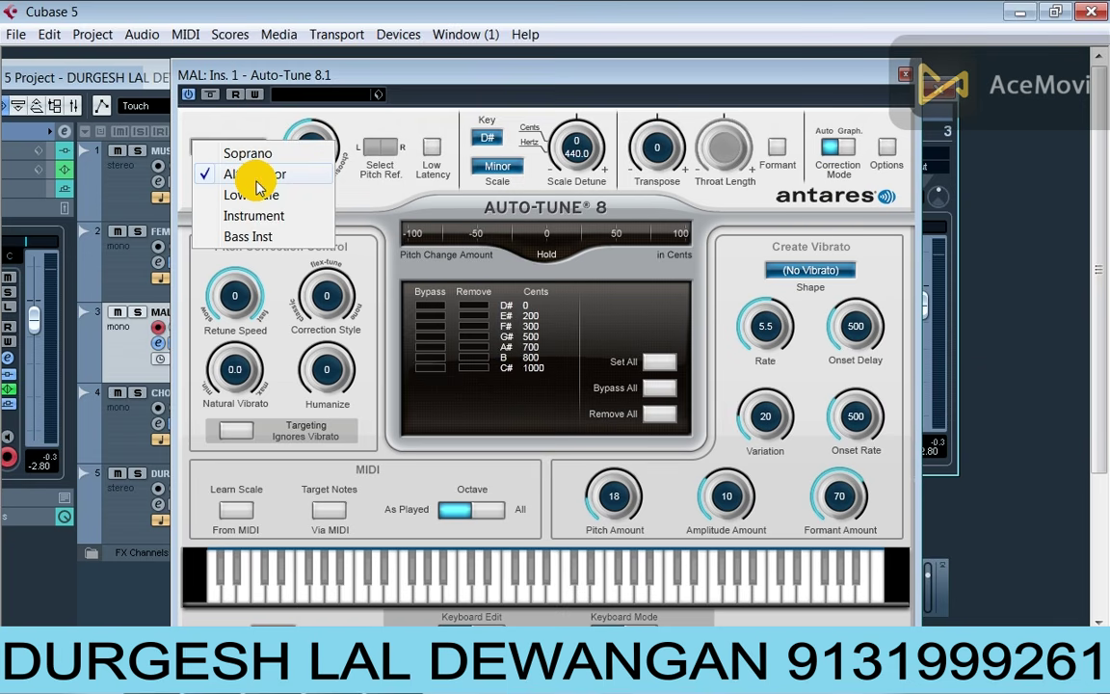
{"action": "left_click", "coordinate": [266, 219]}
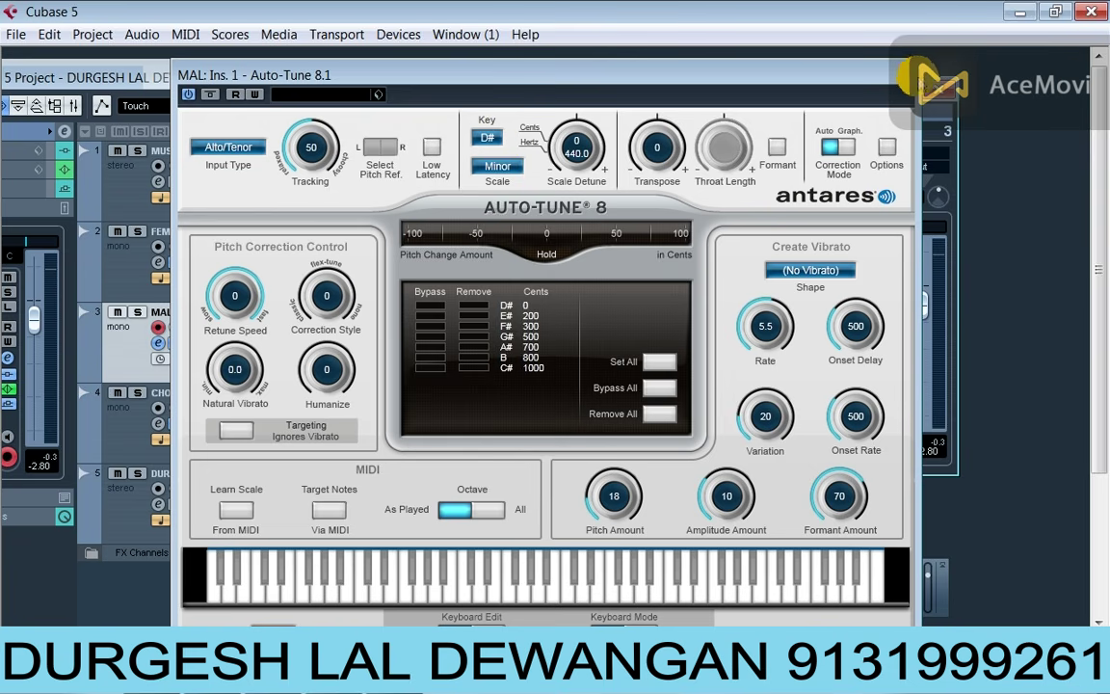
{"action": "left_click", "coordinate": [910, 75]}
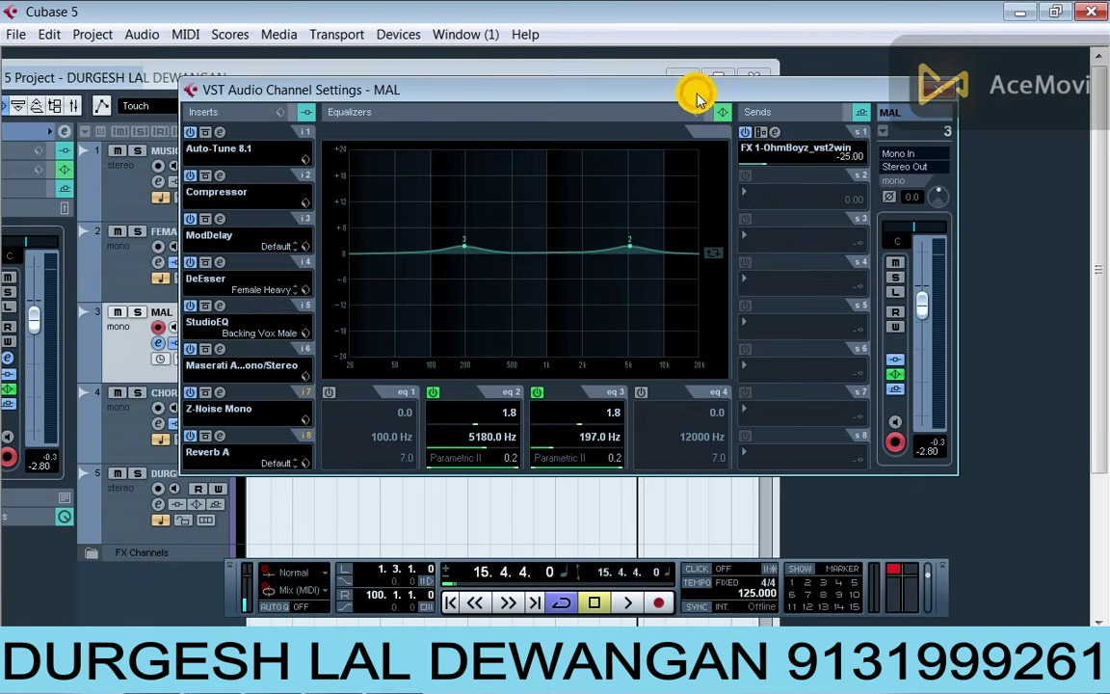
Step: Inspect the MAL channel's Compressor insert, then browse the Dynamics plug-ins available for its slot and leave the list
{"action": "mouse_move", "coordinate": [697, 99]}
{"action": "left_mouse_down"}
{"action": "mouse_move", "coordinate": [719, 91]}
{"action": "mouse_move", "coordinate": [756, 116]}
{"action": "mouse_move", "coordinate": [704, 119]}
{"action": "left_mouse_up"}
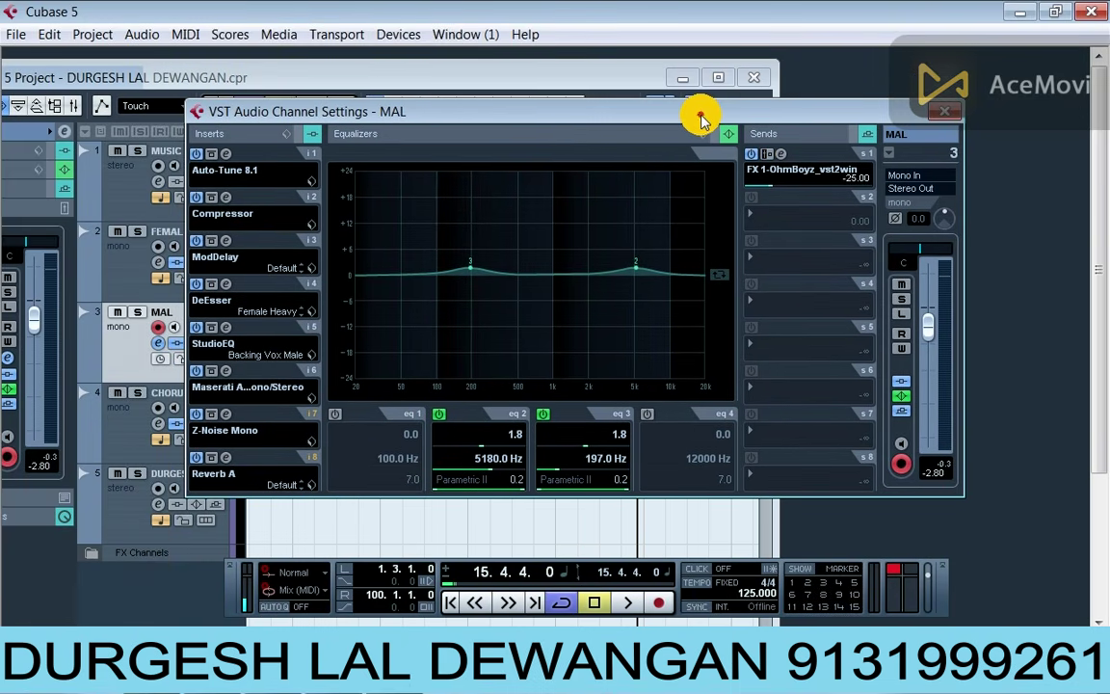
{"action": "left_click", "coordinate": [228, 204]}
{"action": "left_click_drag", "start_coordinate": [338, 229], "coordinate": [521, 150]}
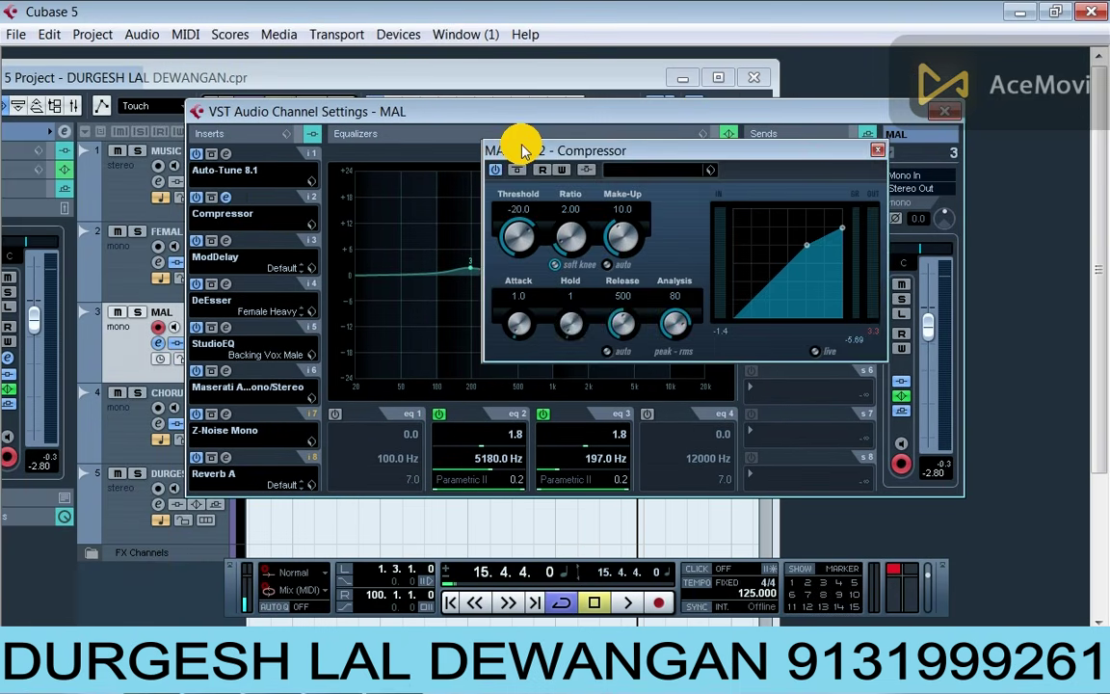
{"action": "left_click", "coordinate": [870, 148]}
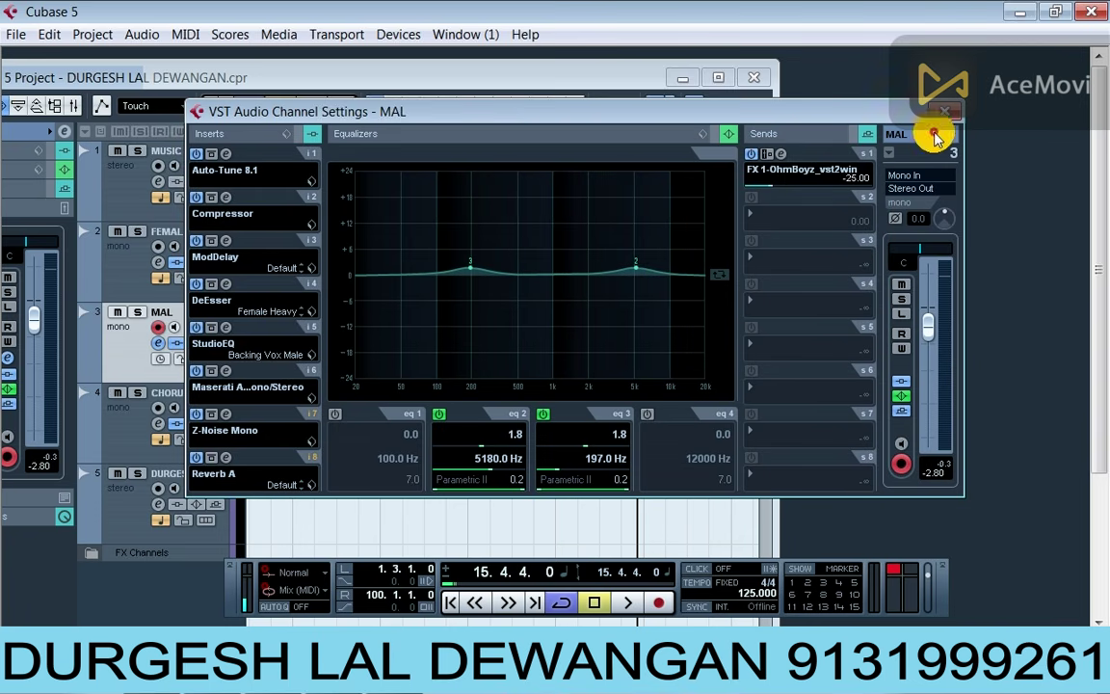
{"action": "left_click", "coordinate": [221, 221]}
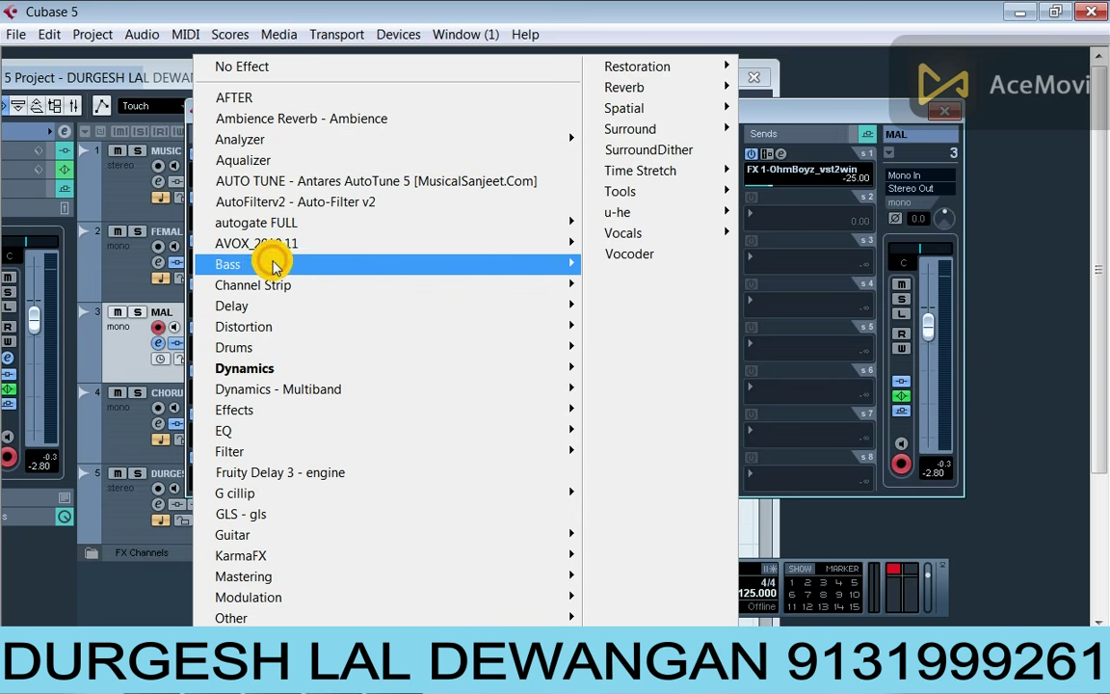
{"action": "mouse_move", "coordinate": [508, 368]}
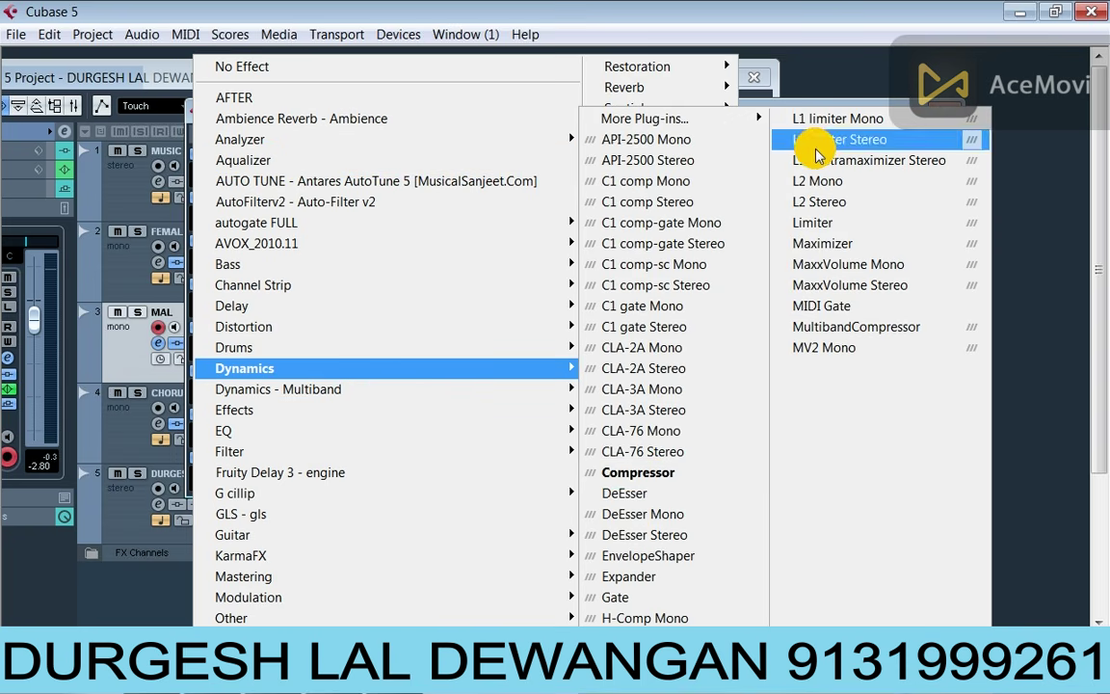
{"action": "left_click", "coordinate": [768, 104]}
Step: Reopen the MAL channel's Compressor to examine its threshold, ratio and make-up settings, then close it
{"action": "left_click", "coordinate": [225, 197]}
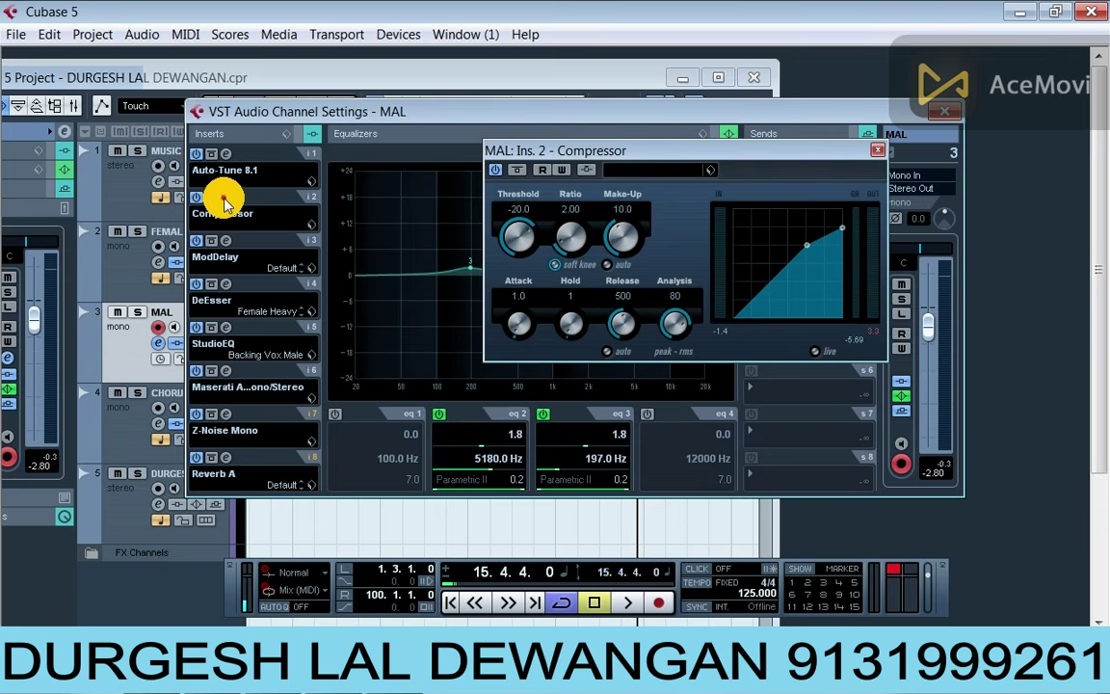
{"action": "left_click_drag", "start_coordinate": [626, 154], "coordinate": [542, 147]}
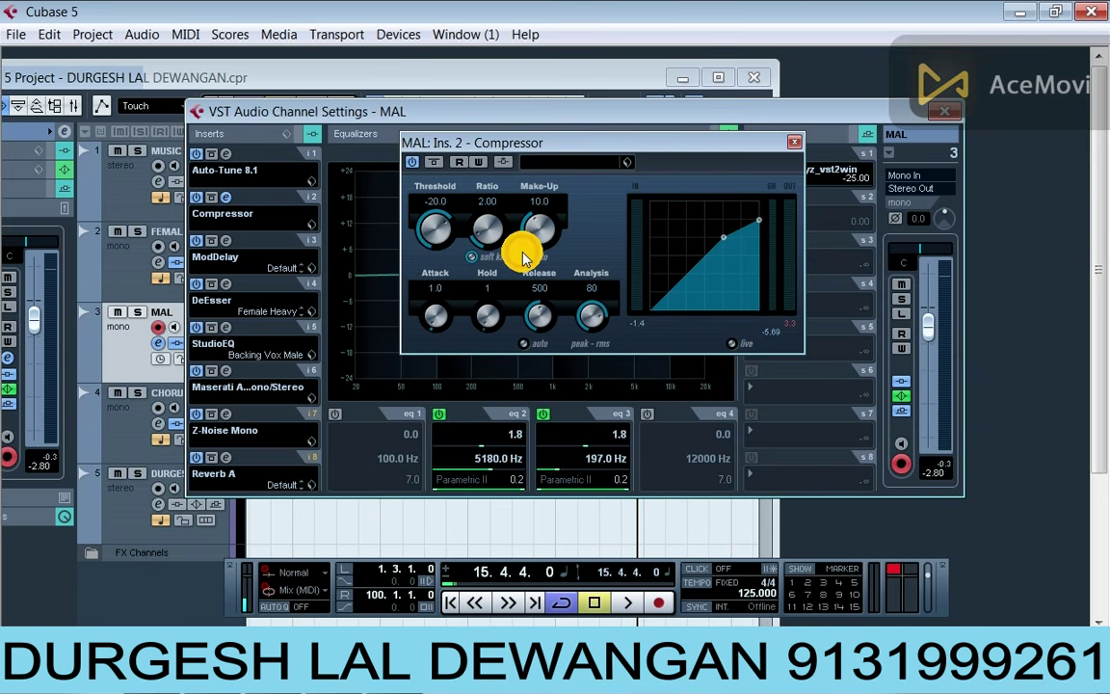
{"action": "left_click_drag", "start_coordinate": [615, 154], "coordinate": [590, 176]}
{"action": "left_click", "coordinate": [510, 249]}
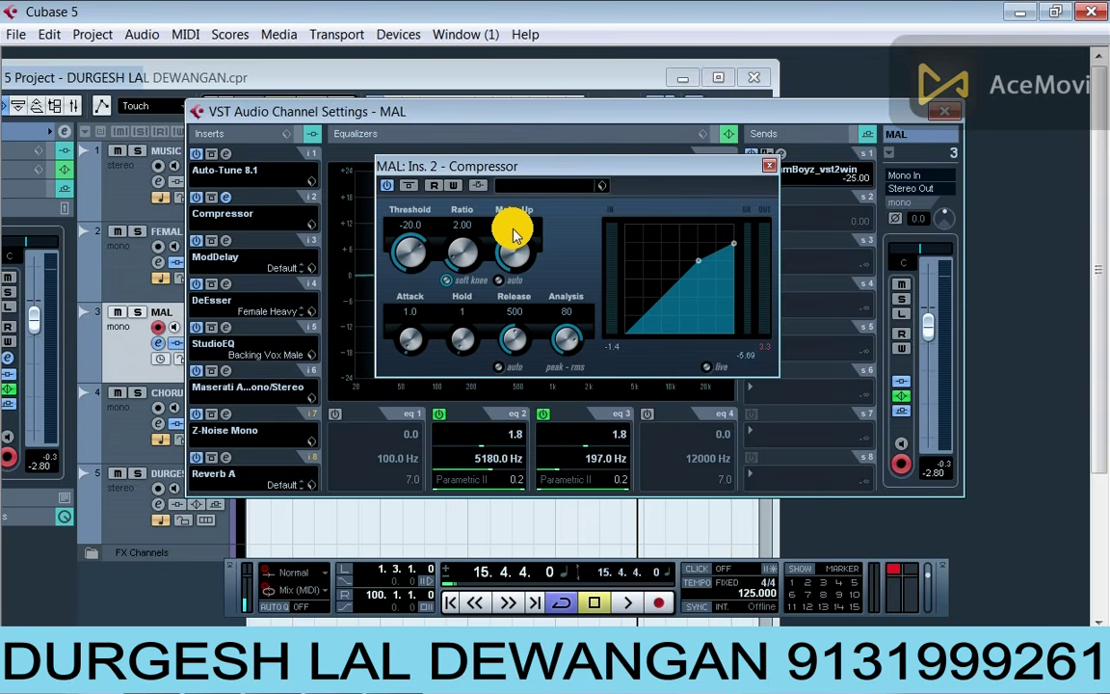
{"action": "left_click", "coordinate": [766, 170]}
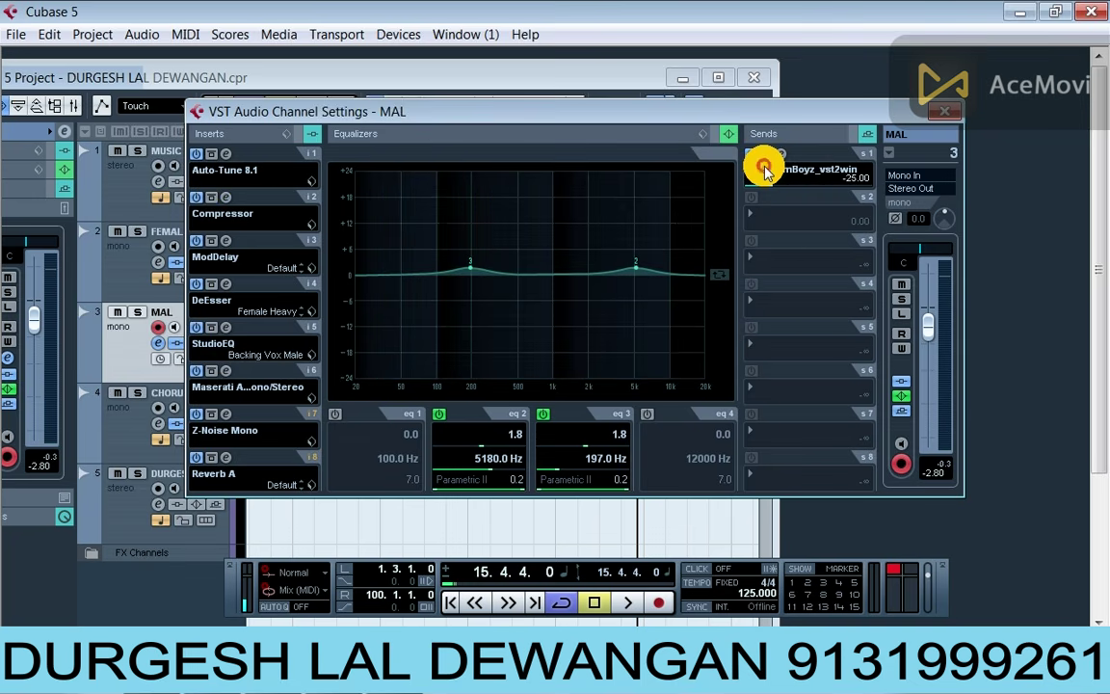
Step: Inspect the MAL channel's ModDelay insert, close it and check the Delay category in the slot's plug-in list
{"action": "left_click", "coordinate": [227, 246]}
{"action": "left_click_drag", "start_coordinate": [553, 152], "coordinate": [487, 167]}
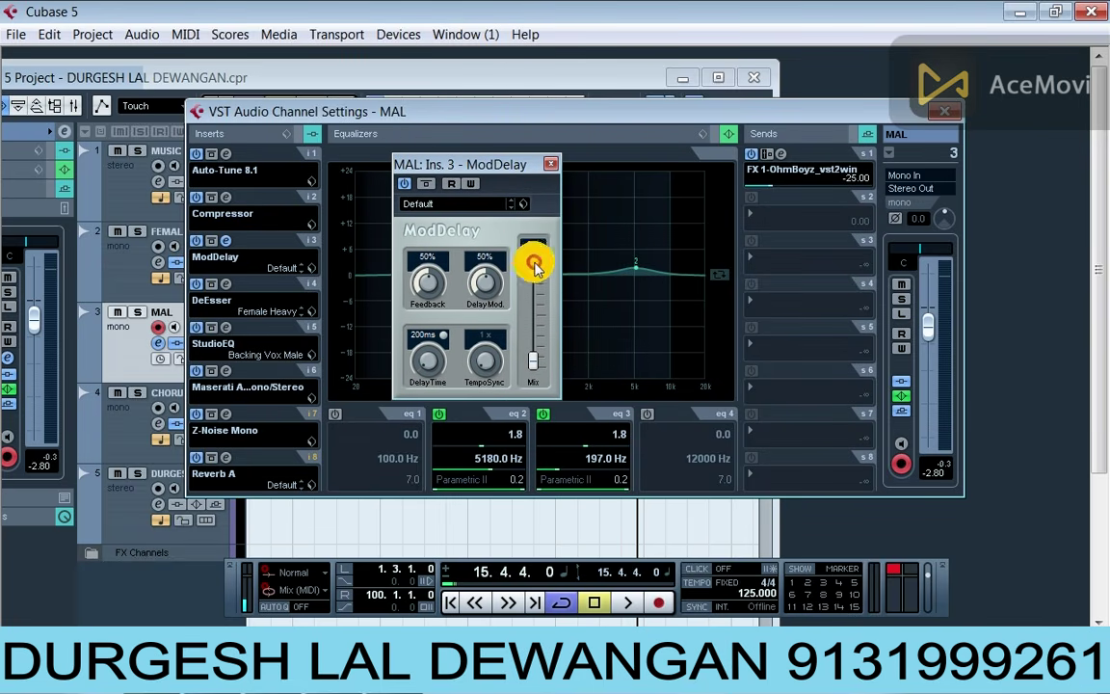
{"action": "left_click", "coordinate": [557, 164]}
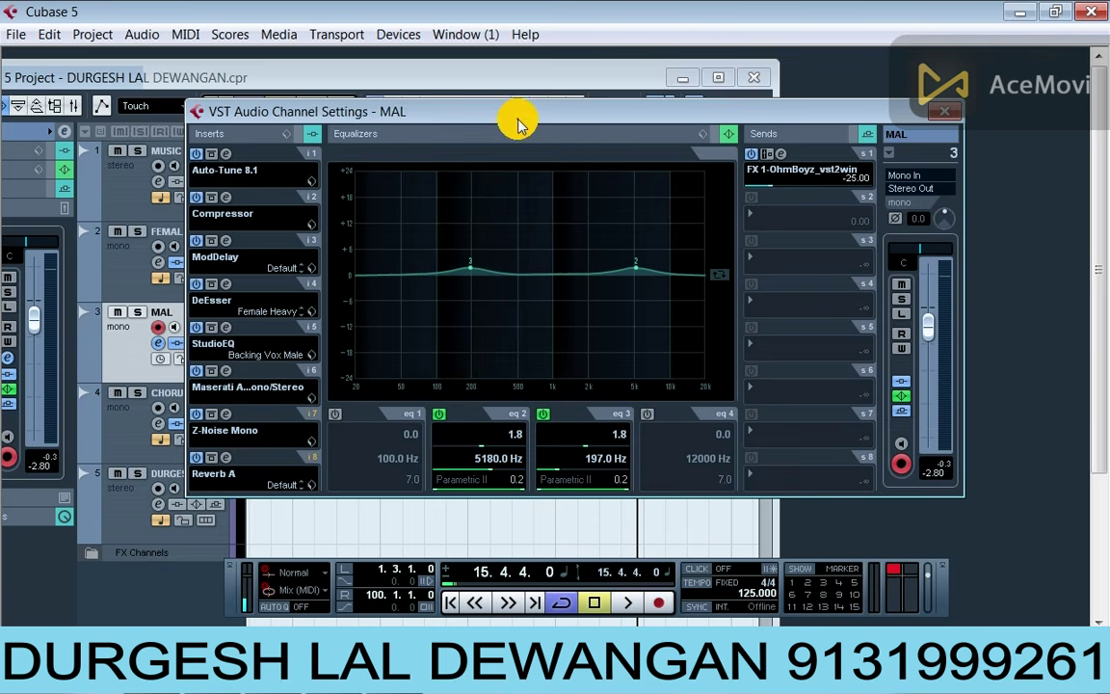
{"action": "left_click", "coordinate": [219, 256]}
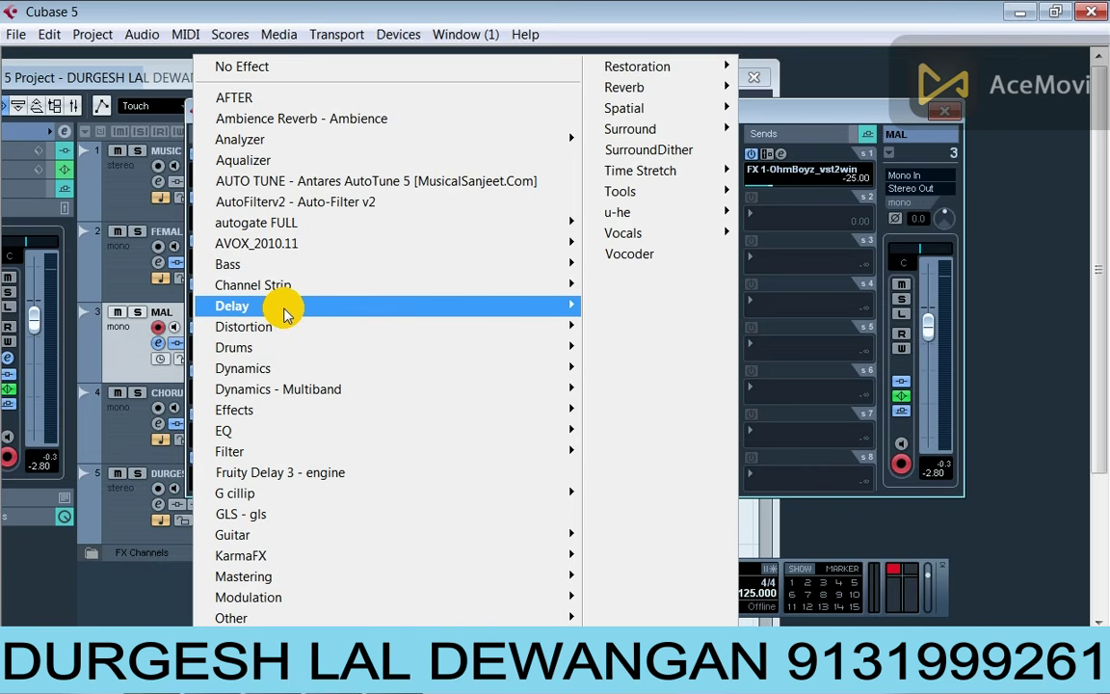
{"action": "left_click", "coordinate": [742, 83]}
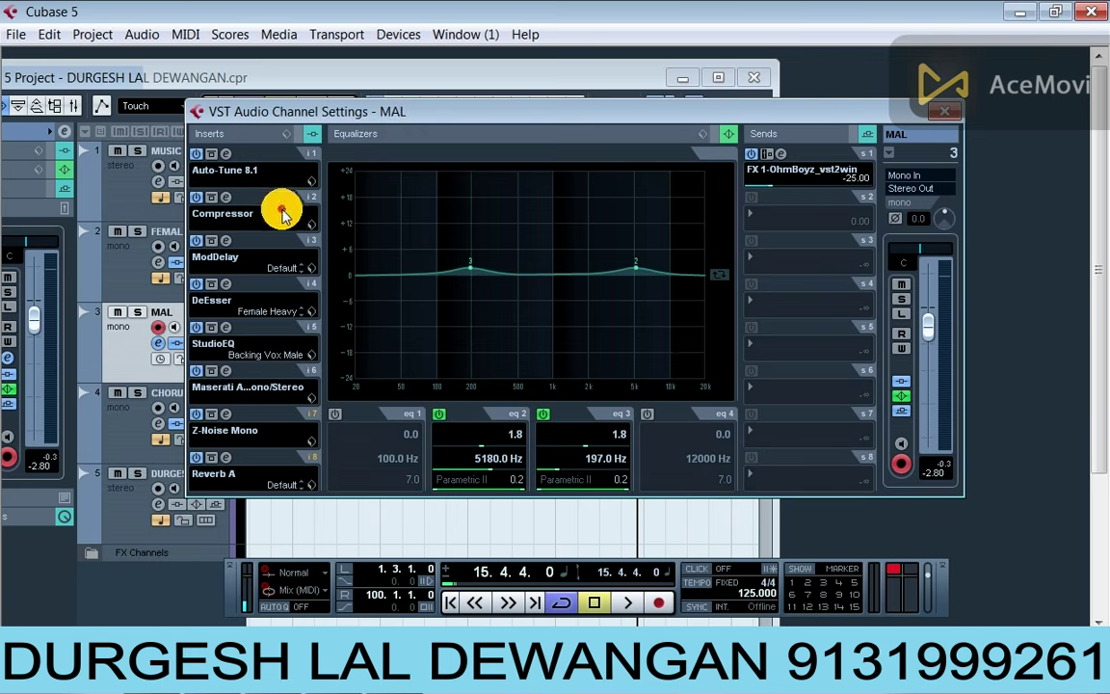
Step: Inspect the DeEsser in the MAL channel's fourth insert slot, then close it
{"action": "left_click", "coordinate": [231, 283]}
{"action": "left_click_drag", "start_coordinate": [508, 290], "coordinate": [570, 241]}
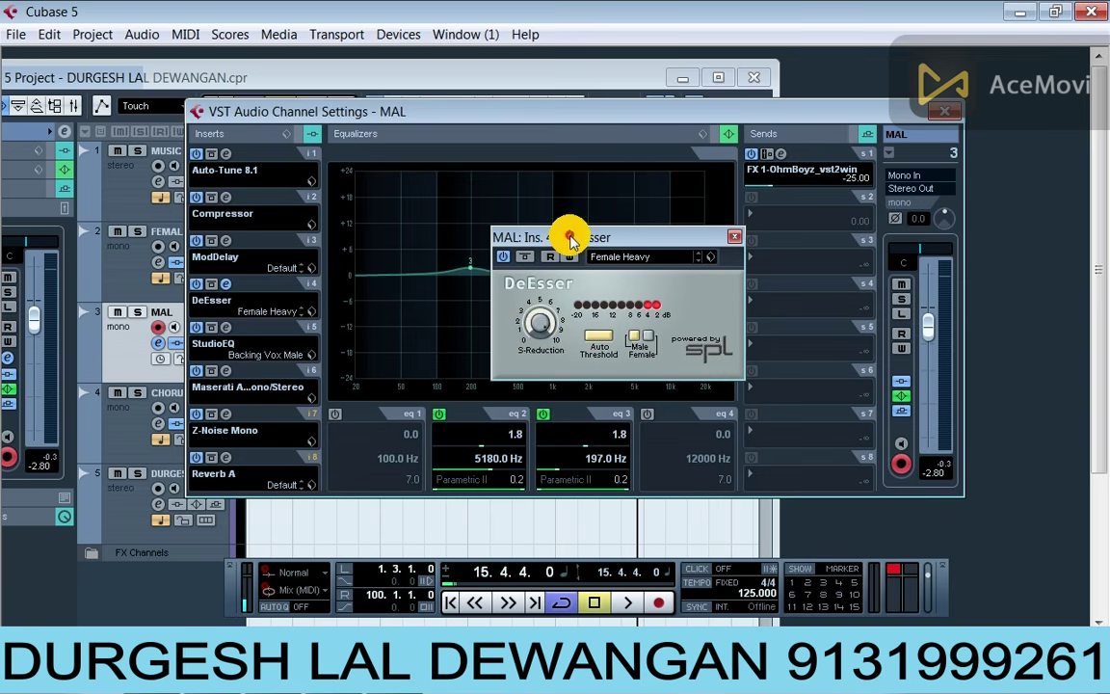
{"action": "left_click", "coordinate": [736, 238]}
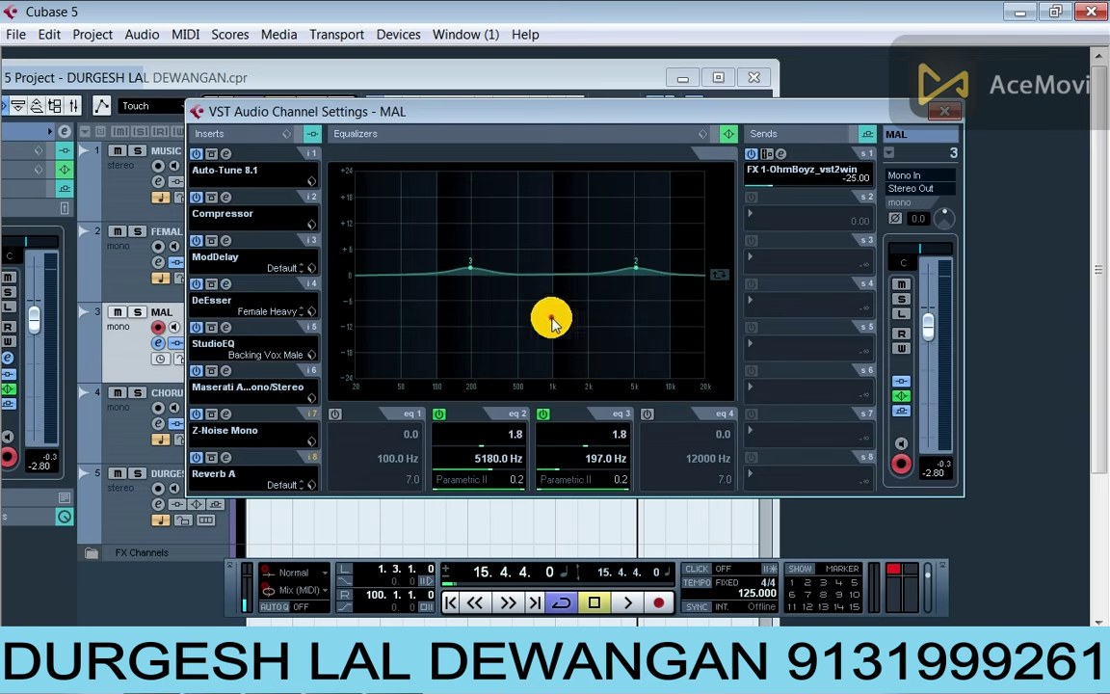
Step: Reload the Dynamics DeEsser in MAL's fourth insert slot, apply the Female Heavy preset and close the plug-in
{"action": "left_click", "coordinate": [216, 301]}
{"action": "mouse_move", "coordinate": [385, 368]}
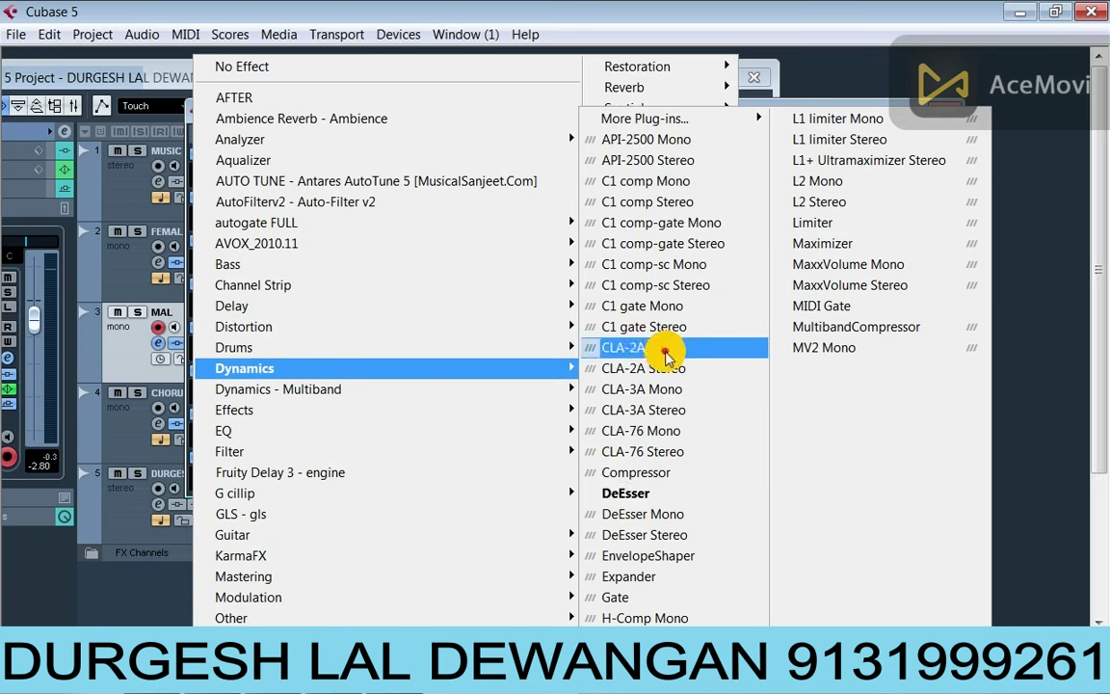
{"action": "left_click", "coordinate": [603, 494]}
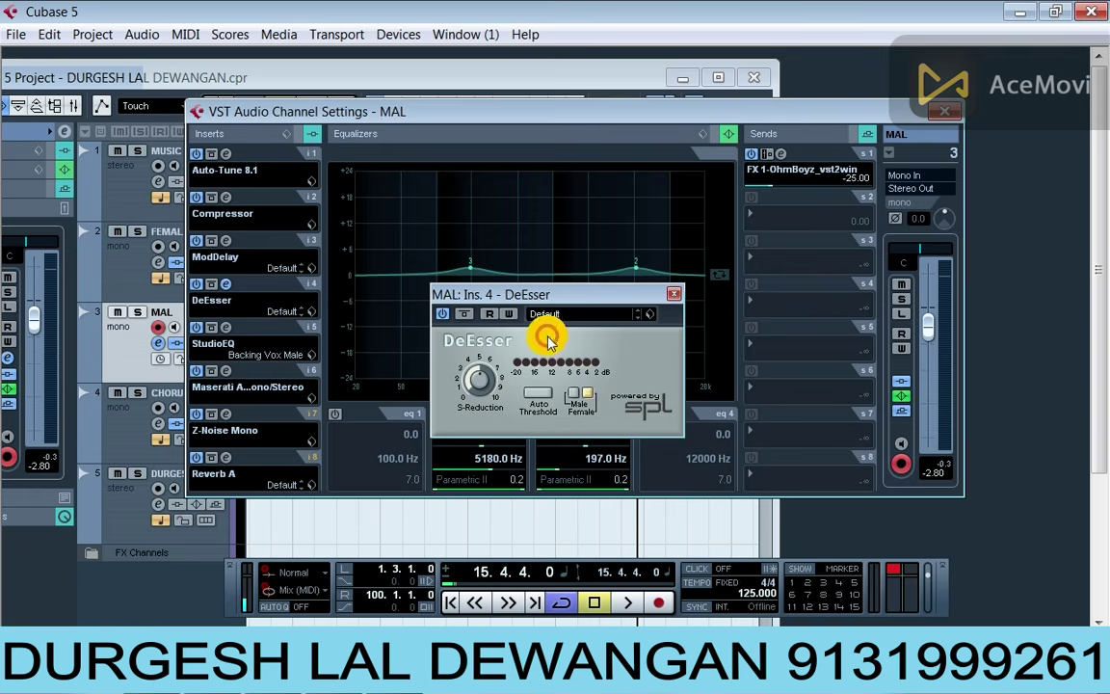
{"action": "left_click", "coordinate": [565, 316]}
{"action": "left_click", "coordinate": [584, 357]}
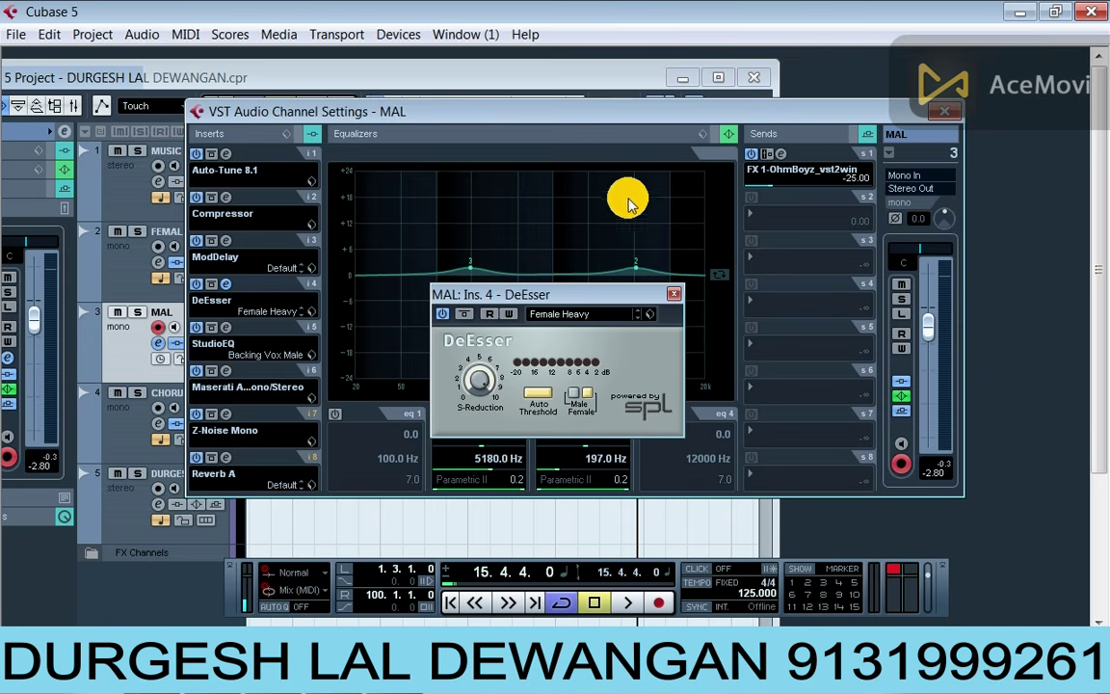
{"action": "left_click", "coordinate": [671, 294]}
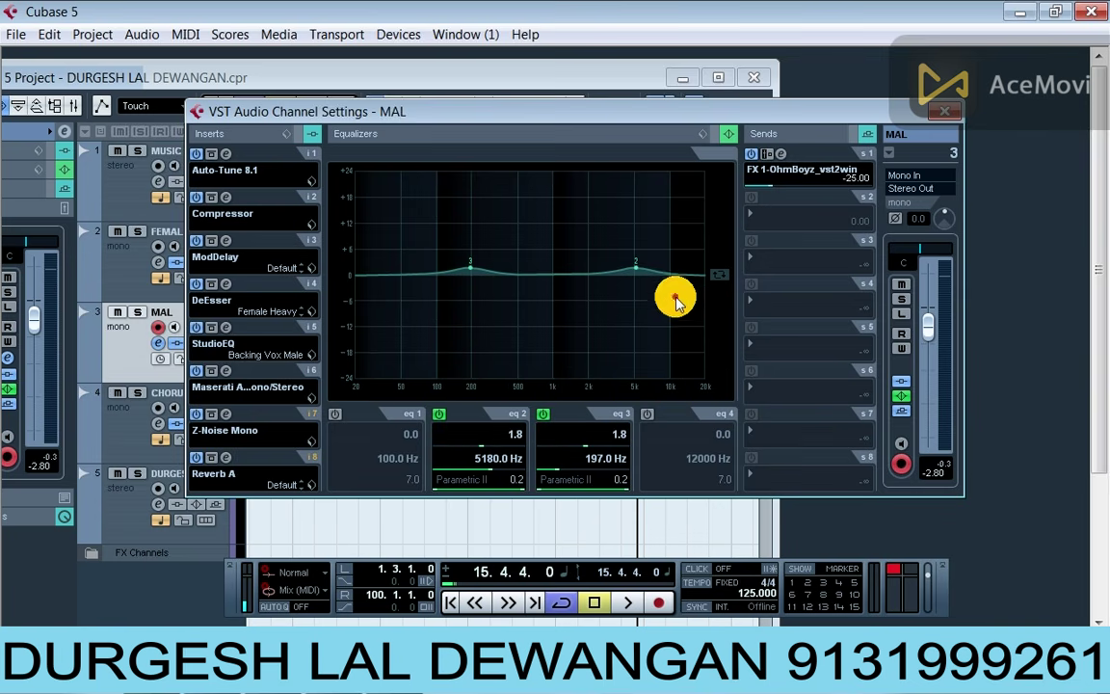
Step: Inspect the StudioEQ in the MAL channel's fifth insert slot, then close it
{"action": "left_click", "coordinate": [227, 328]}
{"action": "left_click_drag", "start_coordinate": [475, 318], "coordinate": [614, 193]}
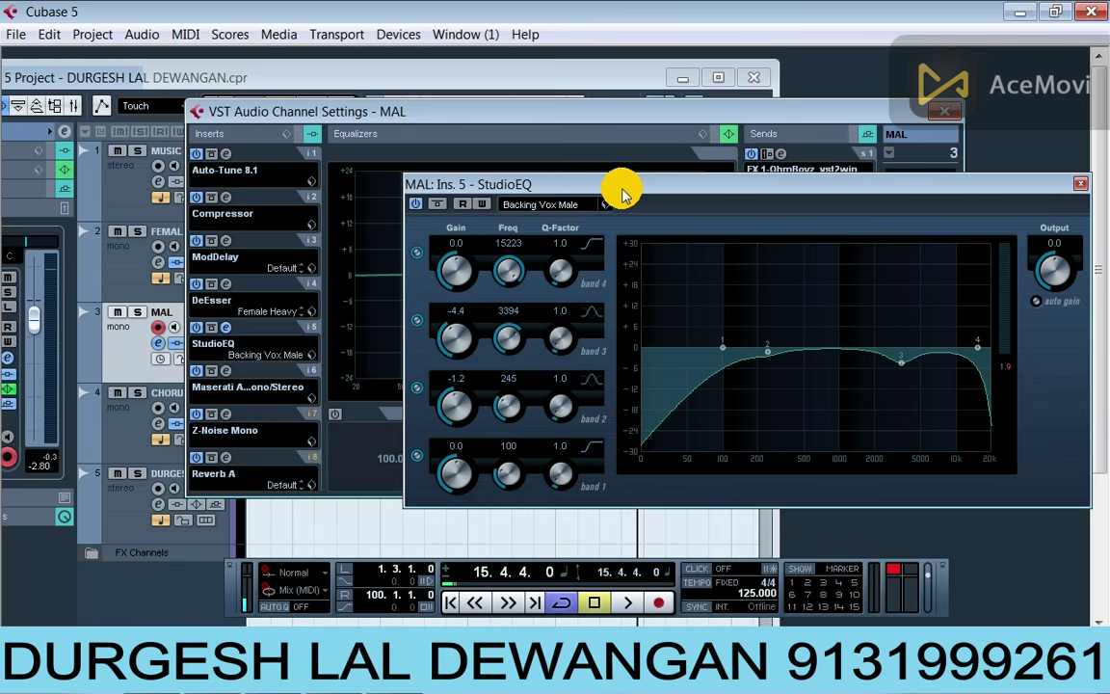
{"action": "left_click", "coordinate": [1081, 180]}
Step: Reload StudioEQ from the EQ plug-ins in MAL's fifth insert slot and apply the Backing Vox Male preset
{"action": "left_click", "coordinate": [226, 349]}
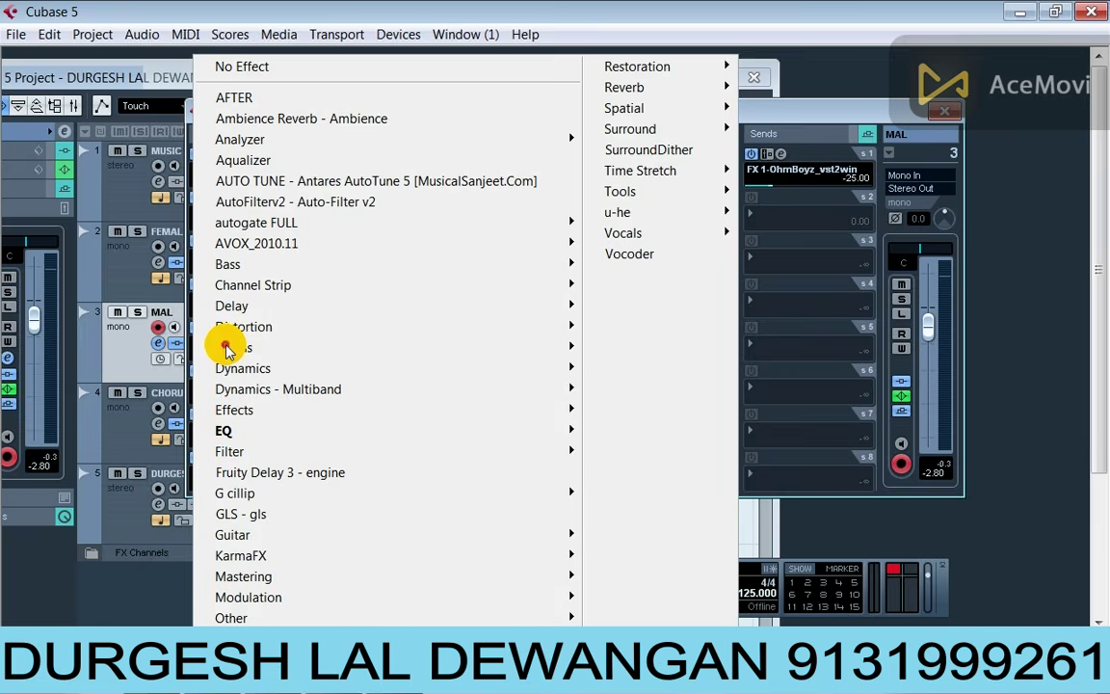
{"action": "mouse_move", "coordinate": [315, 429]}
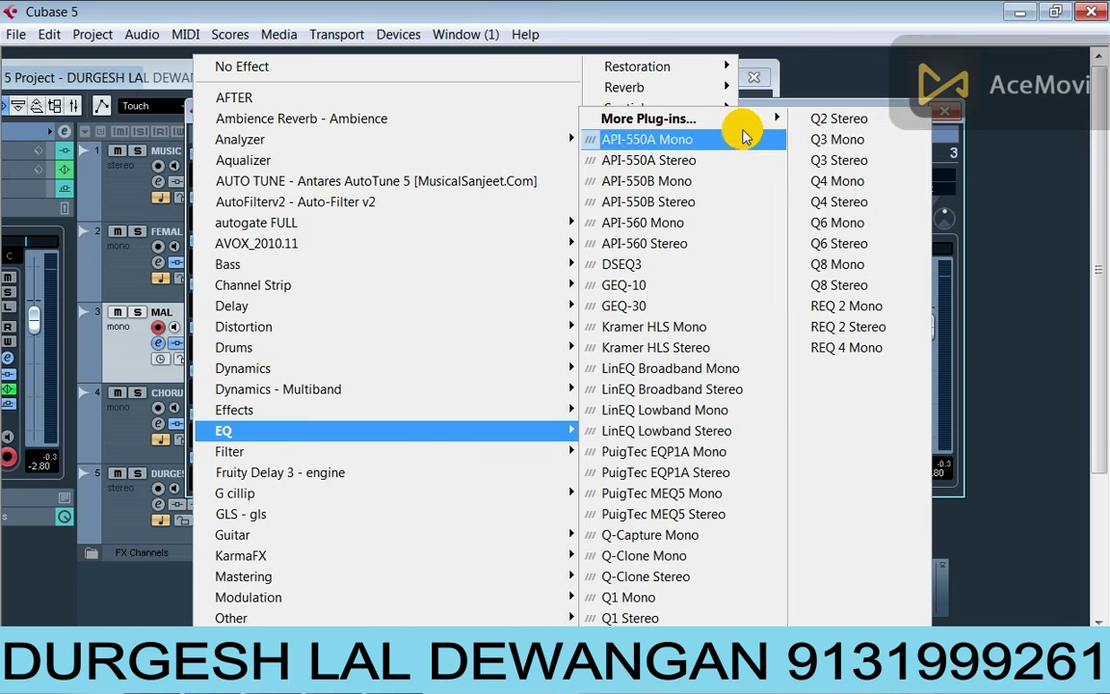
{"action": "mouse_move", "coordinate": [743, 121]}
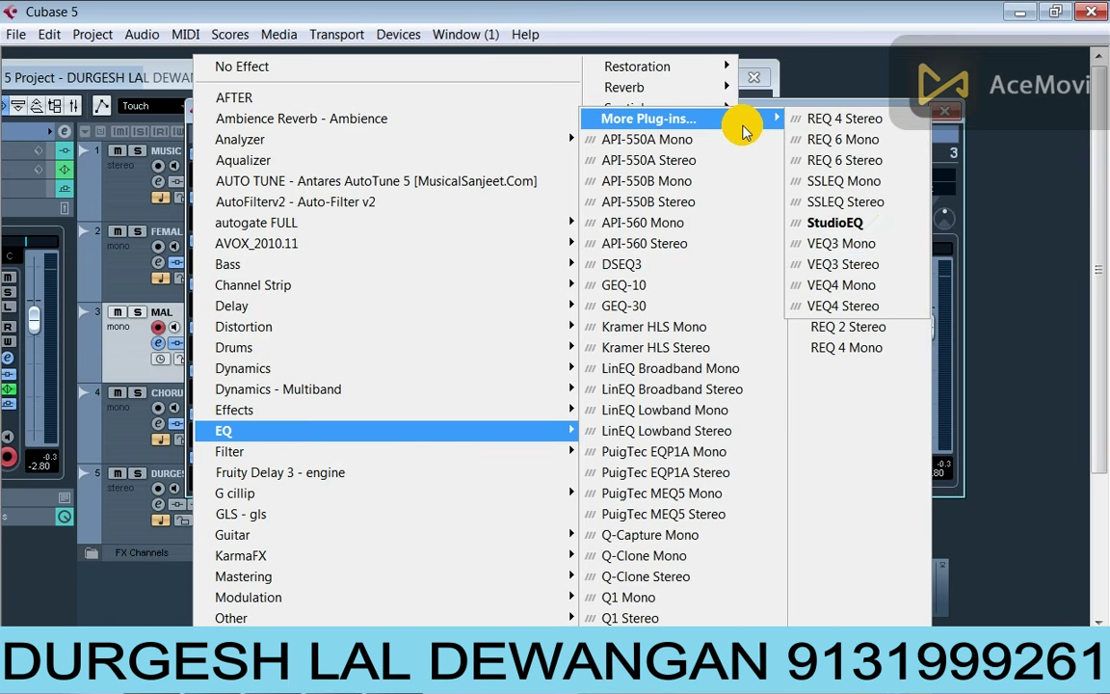
{"action": "left_click", "coordinate": [880, 223]}
{"action": "left_click_drag", "start_coordinate": [638, 247], "coordinate": [725, 162]}
{"action": "left_click", "coordinate": [438, 178]}
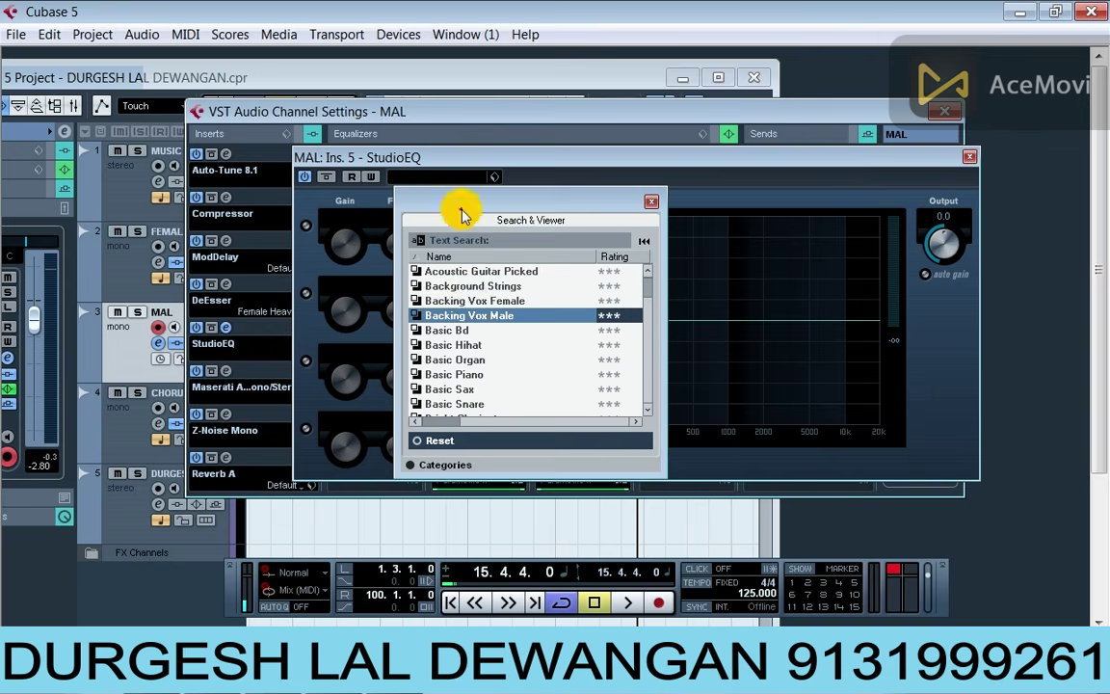
{"action": "left_click", "coordinate": [472, 304]}
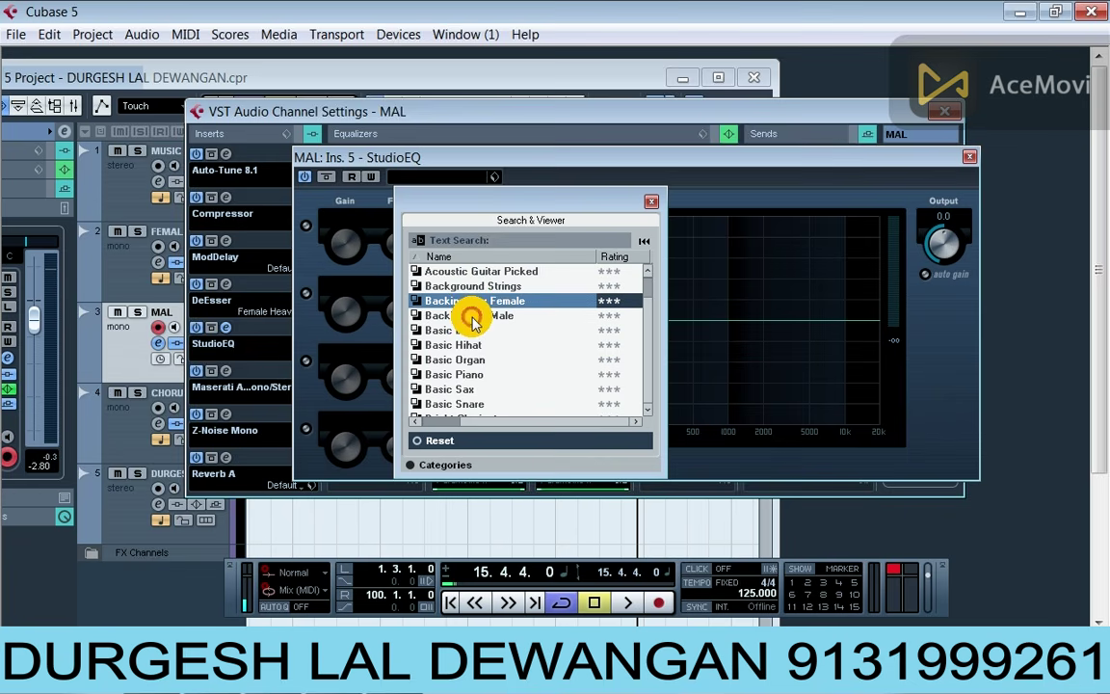
{"action": "double_click", "coordinate": [472, 316]}
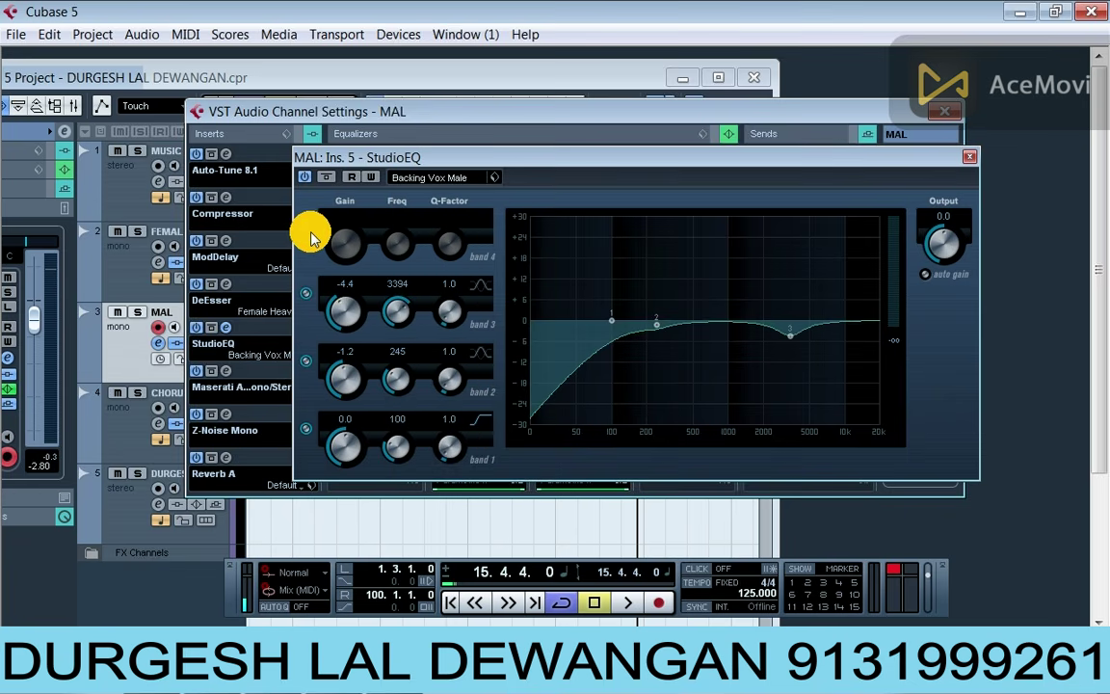
Step: Switch on band 4 of the StudioEQ in MAL's fifth insert slot, then close the plug-in
{"action": "left_click", "coordinate": [305, 225]}
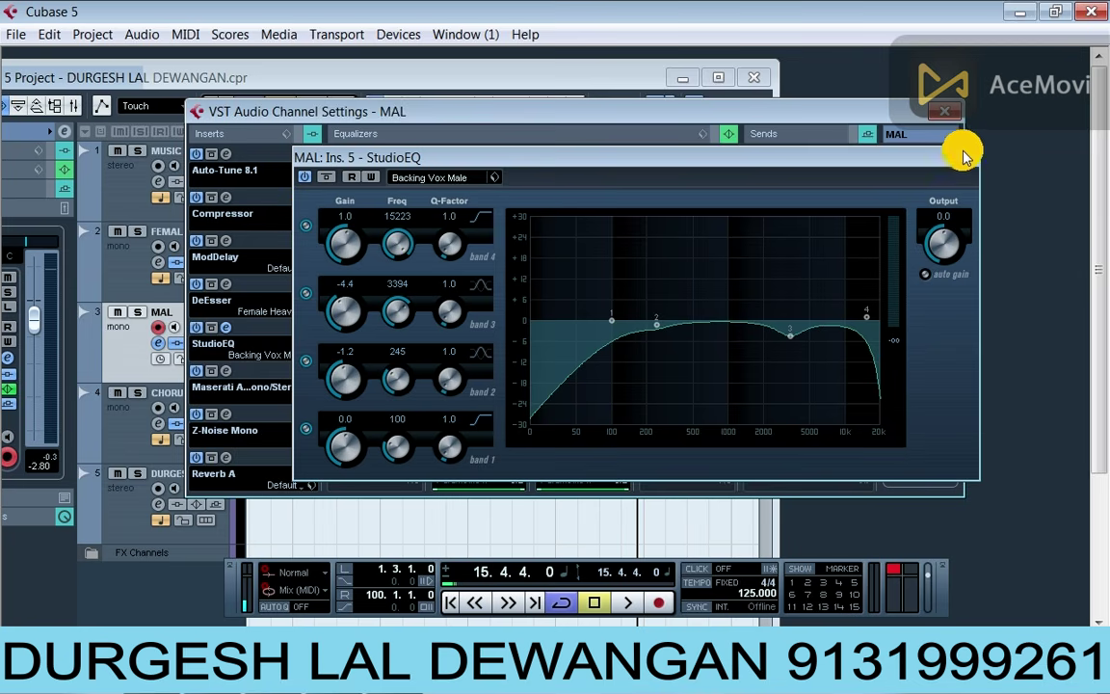
{"action": "left_click", "coordinate": [964, 157]}
{"action": "left_click_drag", "start_coordinate": [867, 112], "coordinate": [880, 109]}
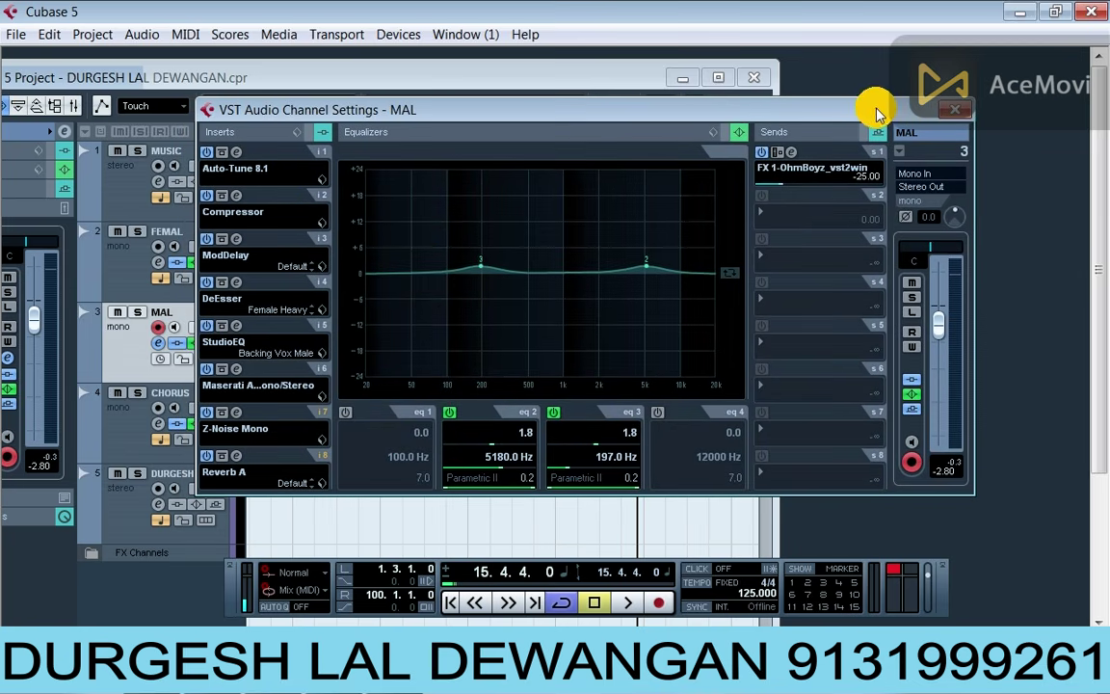
Step: Inspect the Maserati ACG in MAL's sixth insert slot and close it, keeping the project open
{"action": "left_click", "coordinate": [238, 369]}
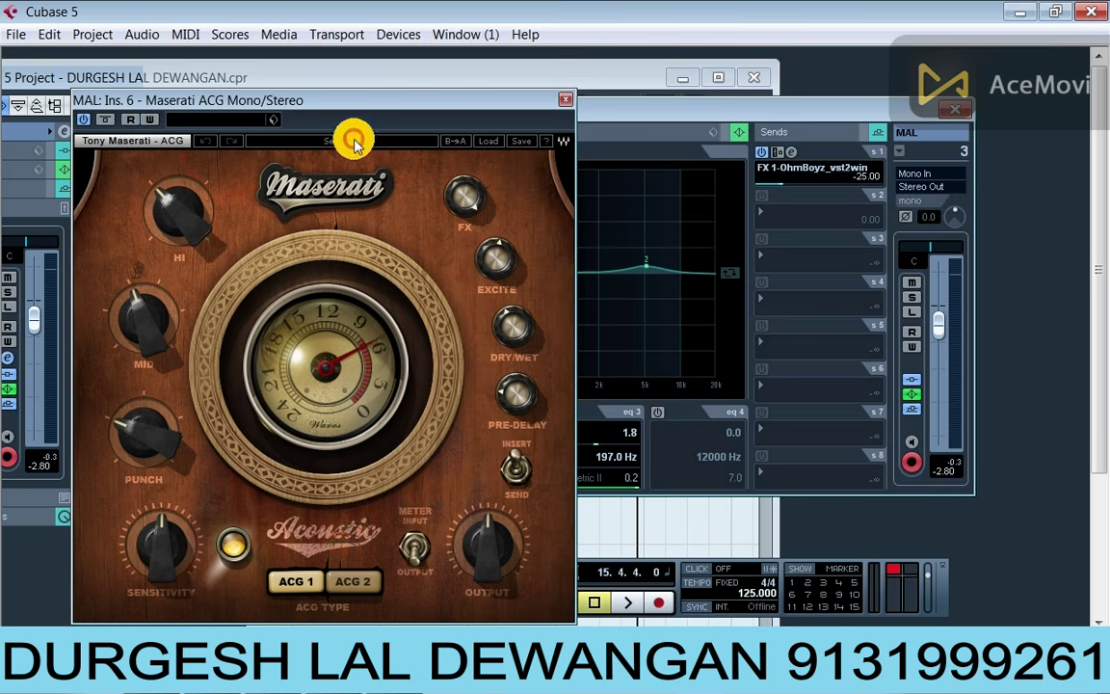
{"action": "left_click_drag", "start_coordinate": [360, 99], "coordinate": [560, 99]}
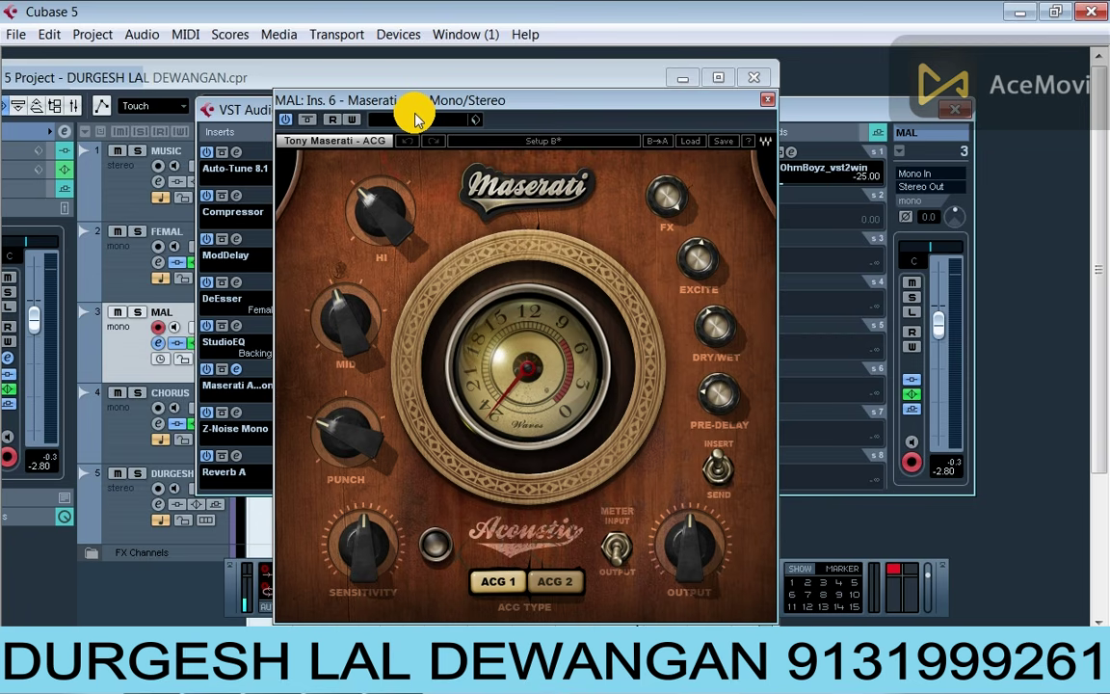
{"action": "left_click", "coordinate": [747, 77]}
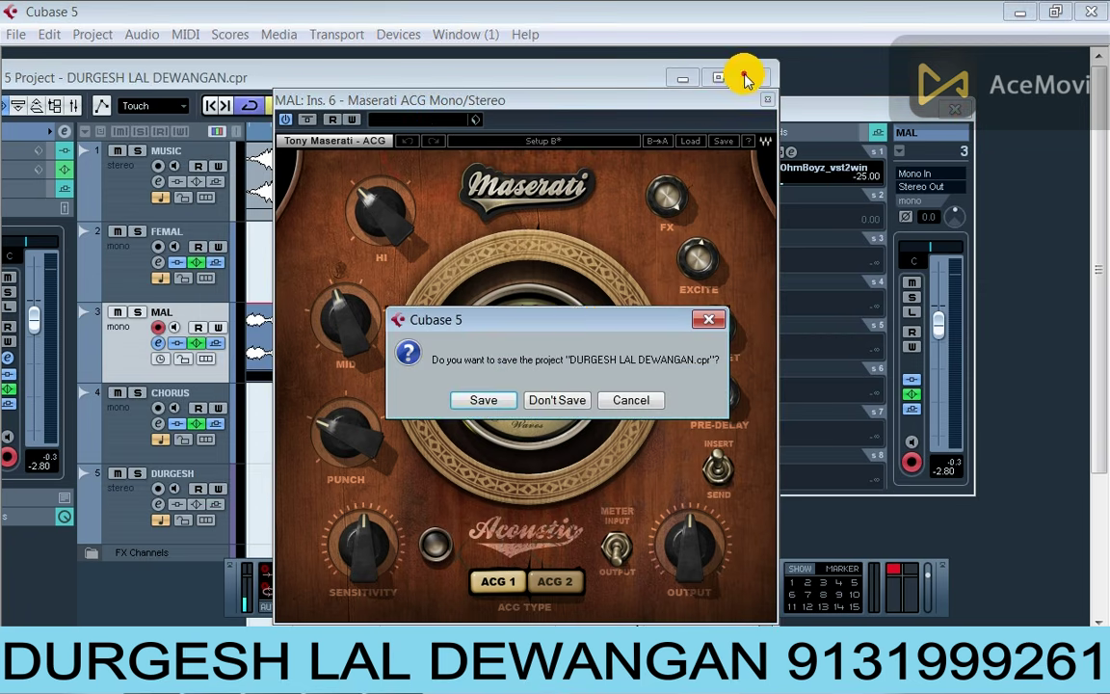
{"action": "left_click", "coordinate": [710, 320]}
{"action": "left_click_drag", "start_coordinate": [609, 100], "coordinate": [598, 99]}
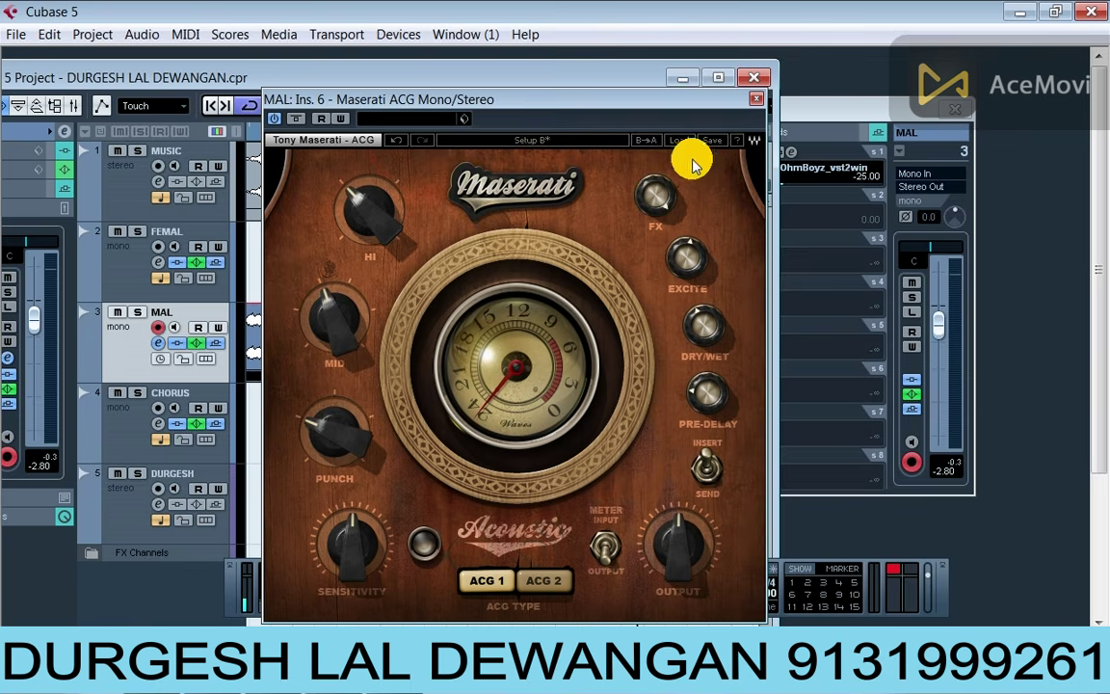
{"action": "left_click", "coordinate": [757, 96]}
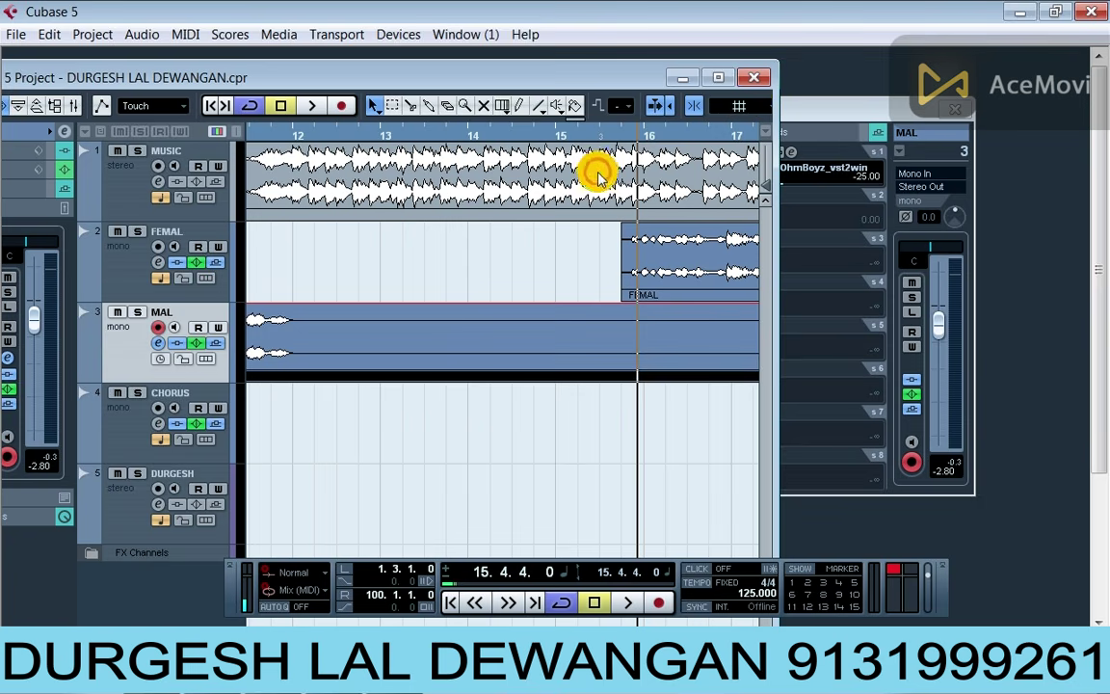
Step: Maximize the project window and play the song from about bar 25, where MAL's longer vocal section begins
{"action": "left_click", "coordinate": [716, 78]}
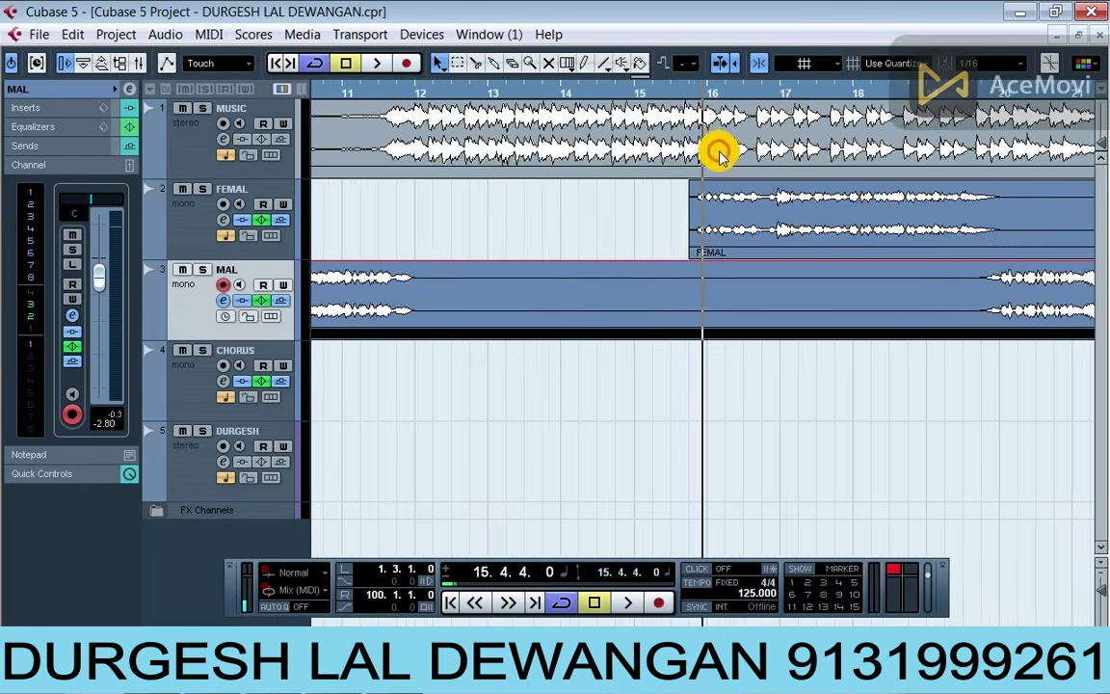
{"action": "key", "text": "g"}
{"action": "key", "text": "g"}
{"action": "key", "text": "g"}
{"action": "key", "text": "g"}
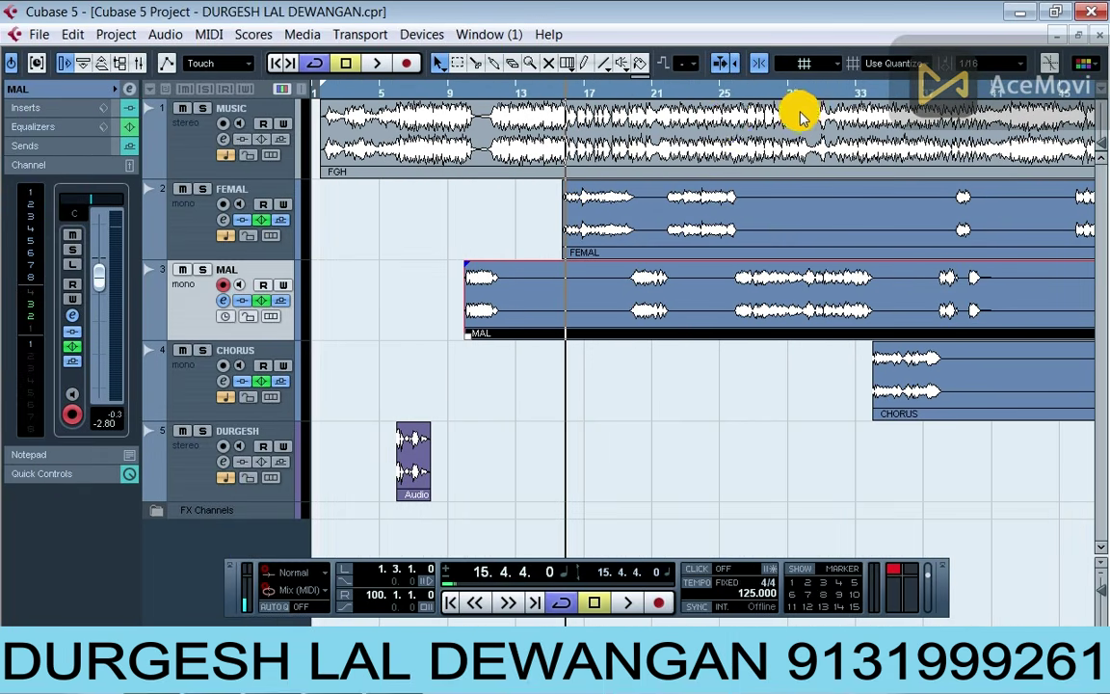
{"action": "left_click", "coordinate": [728, 95]}
{"action": "key", "text": "space"}
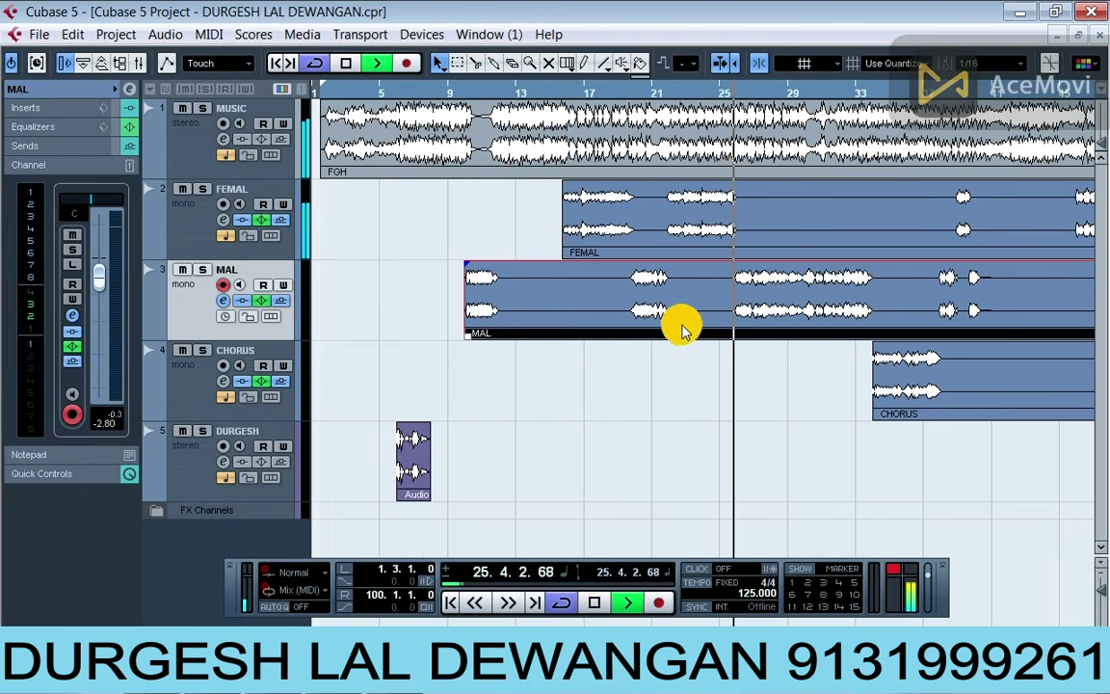
Step: Open MAL's channel settings, check the Maserati ACG during playback, then stop playback and close the plug-in
{"action": "left_click", "coordinate": [222, 299]}
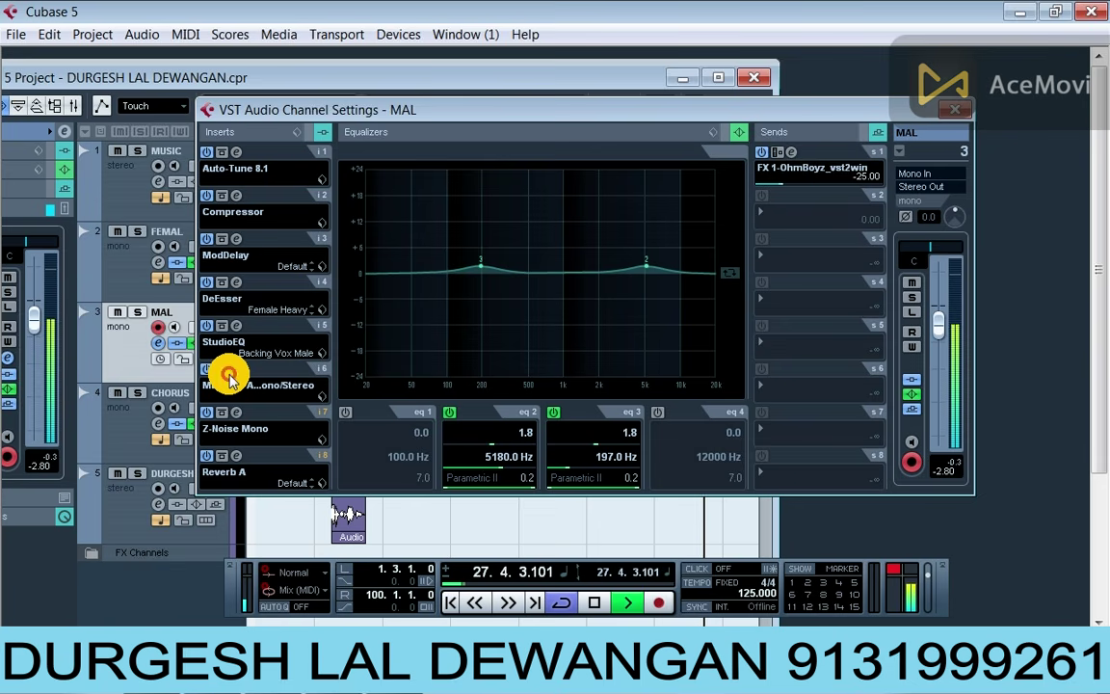
{"action": "left_click", "coordinate": [236, 372]}
{"action": "key", "text": "space"}
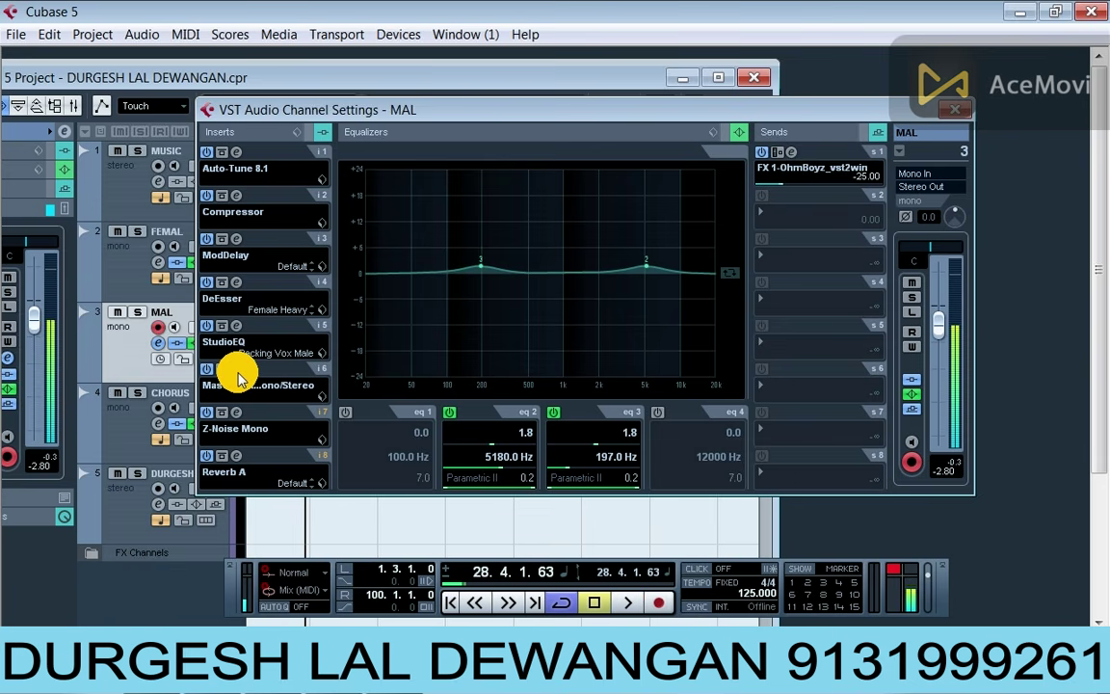
{"action": "left_click", "coordinate": [756, 76]}
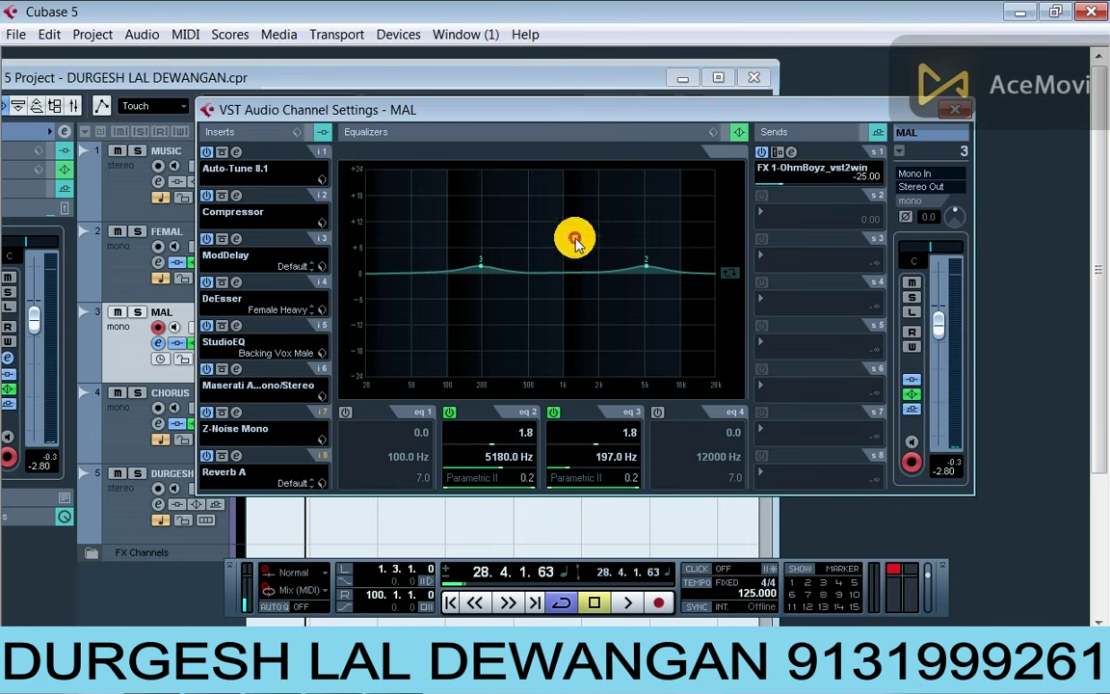
Step: Inspect the Z-Noise Mono settings in MAL's seventh insert slot, then close the plug-in
{"action": "left_click", "coordinate": [240, 412]}
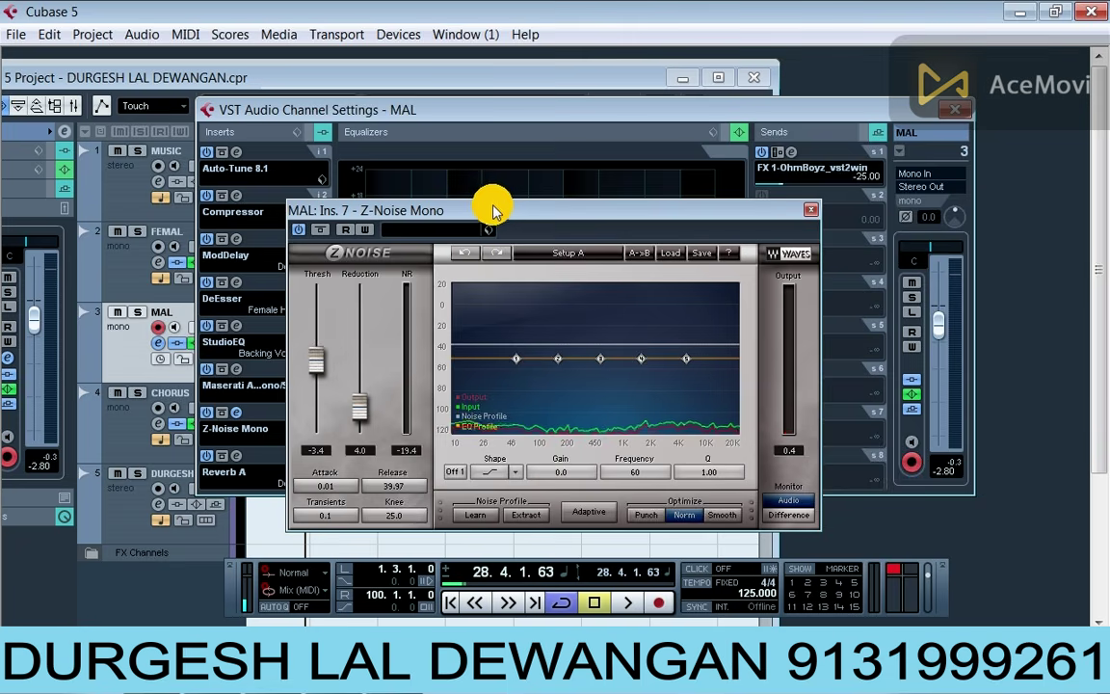
{"action": "left_click_drag", "start_coordinate": [520, 210], "coordinate": [628, 170]}
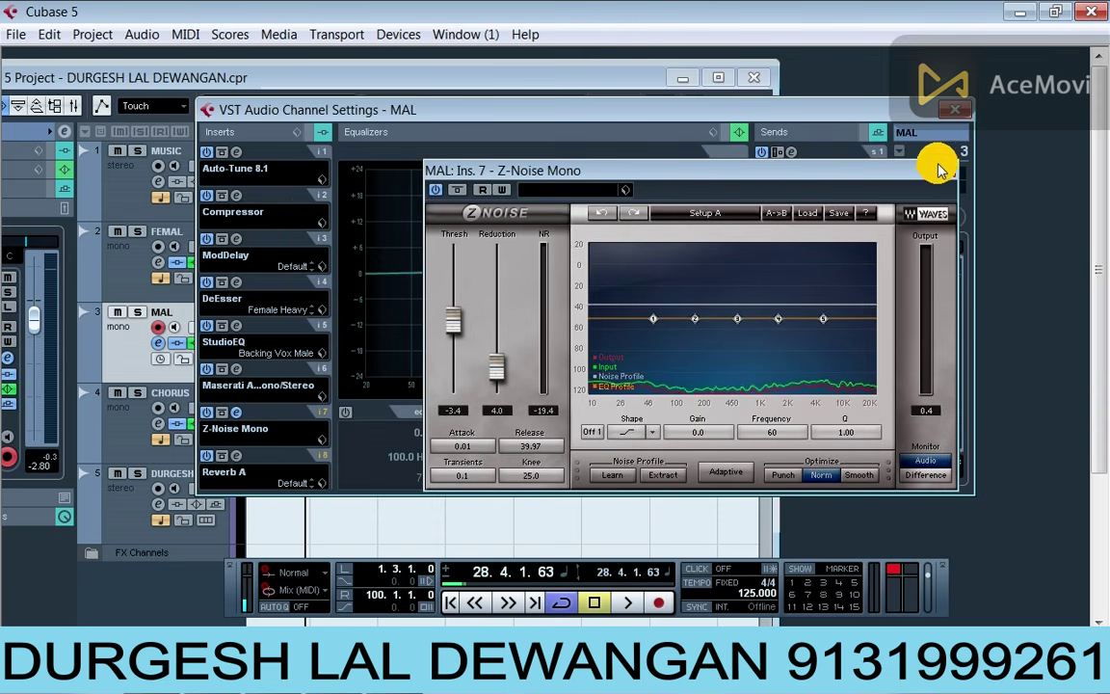
{"action": "left_click", "coordinate": [943, 173]}
Step: Browse the Restoration effects available for MAL's seventh insert slot without replacing the effect, then recheck and close Z-Noise Mono
{"action": "left_click", "coordinate": [248, 439]}
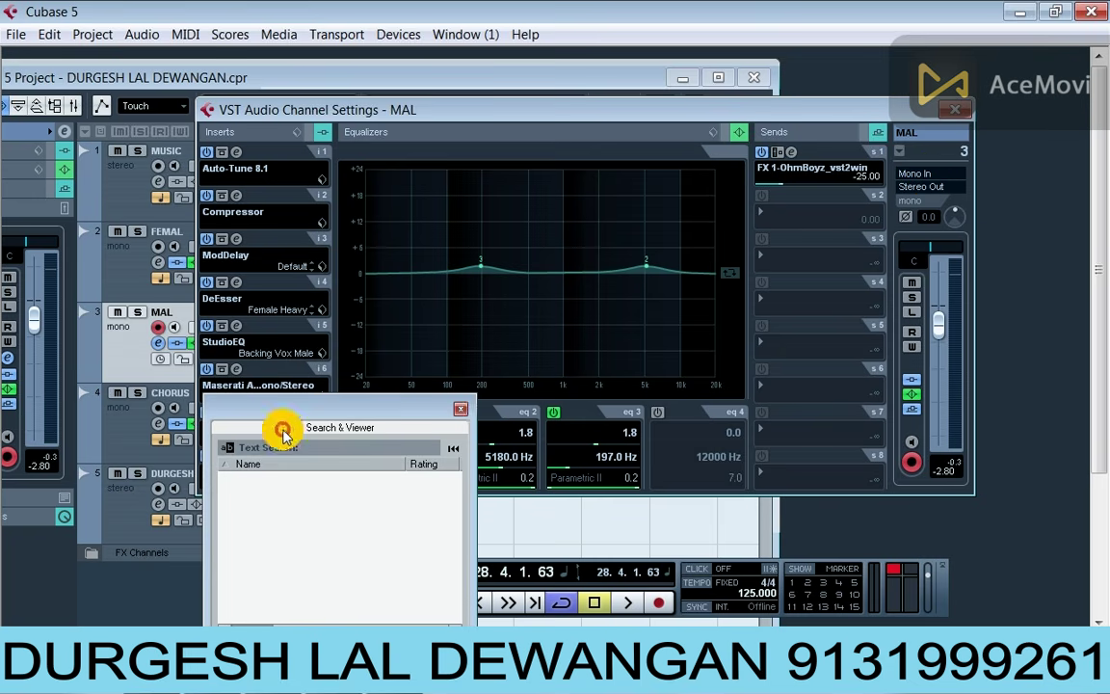
{"action": "left_click", "coordinate": [465, 415]}
{"action": "left_click", "coordinate": [248, 426]}
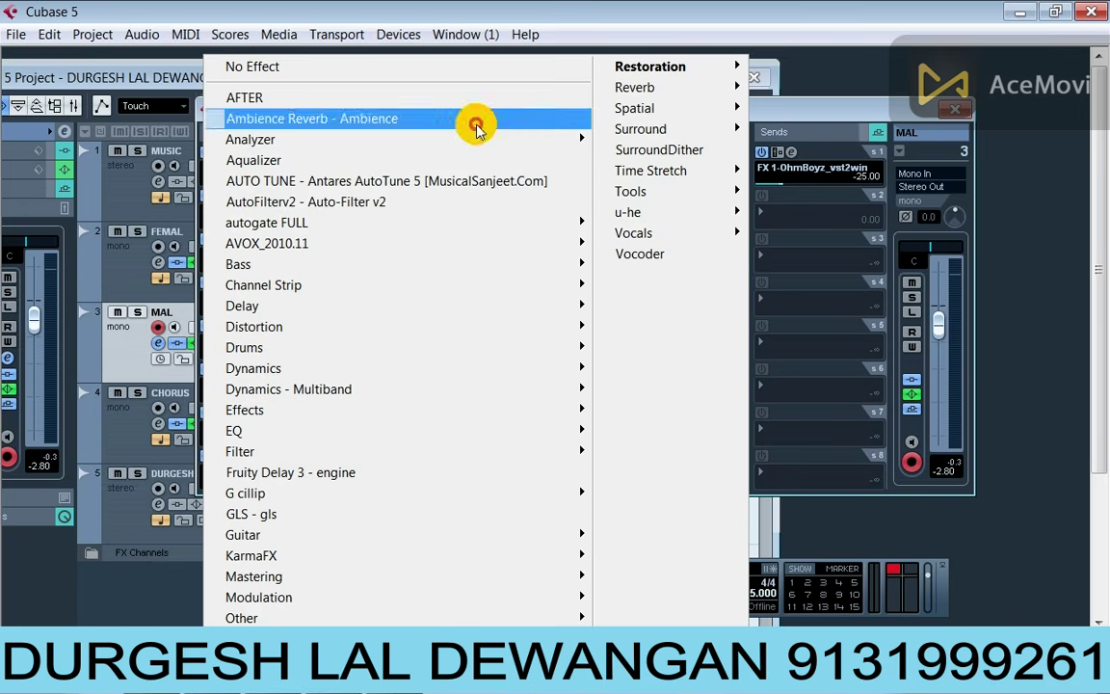
{"action": "mouse_move", "coordinate": [648, 75]}
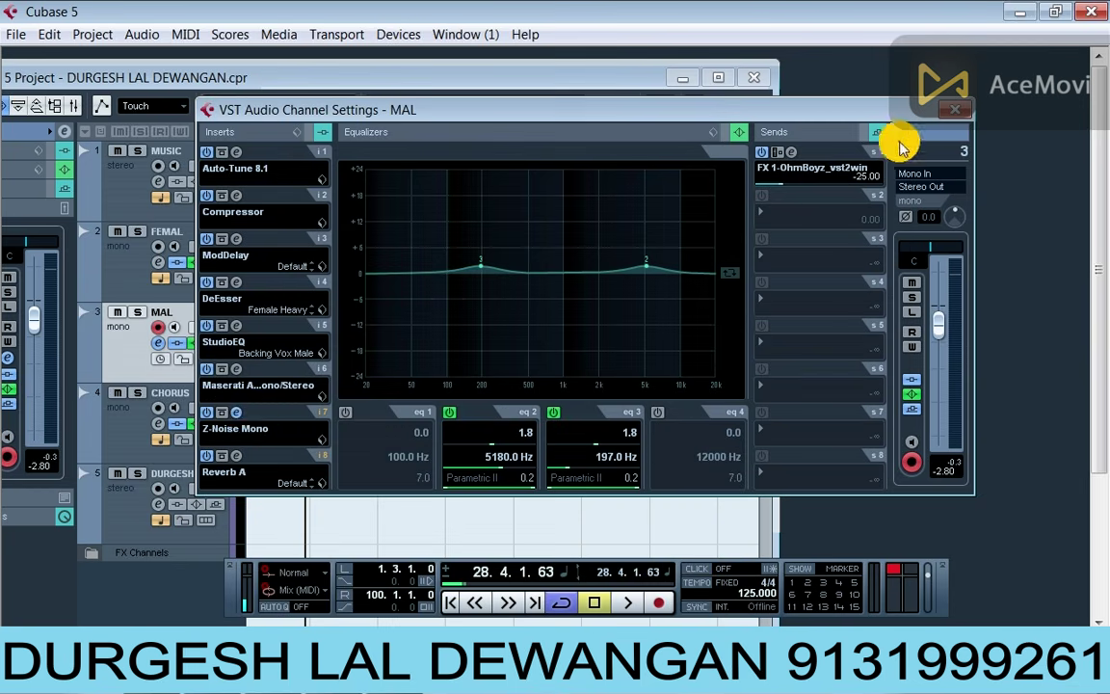
{"action": "left_click", "coordinate": [929, 87]}
{"action": "left_click", "coordinate": [232, 420]}
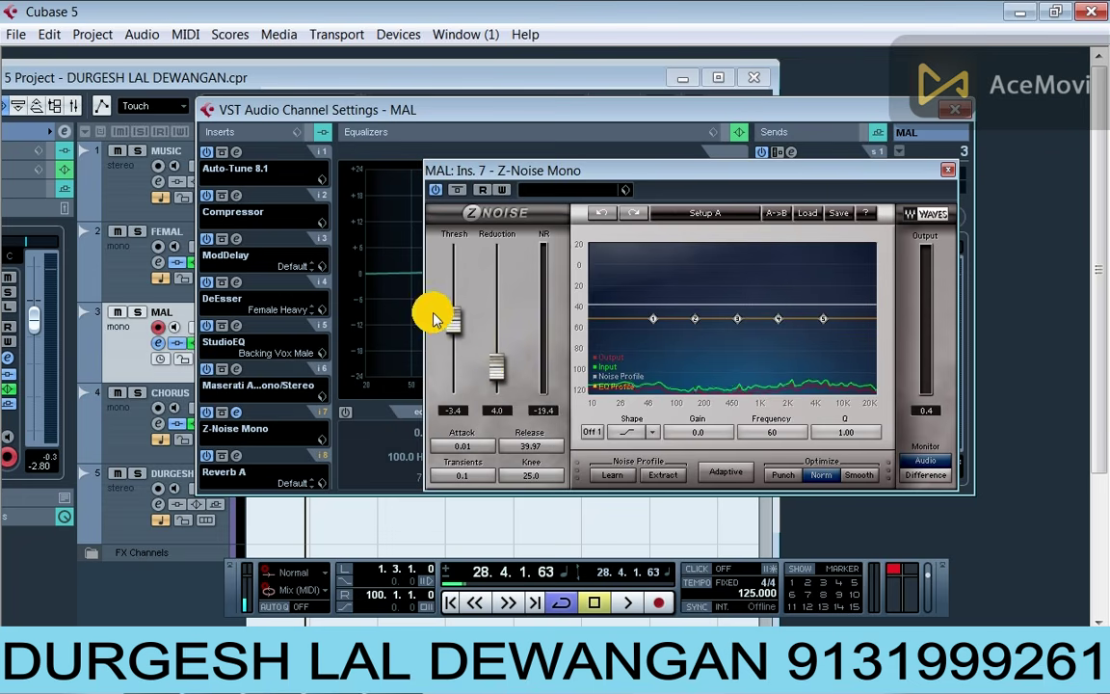
{"action": "left_click", "coordinate": [950, 180]}
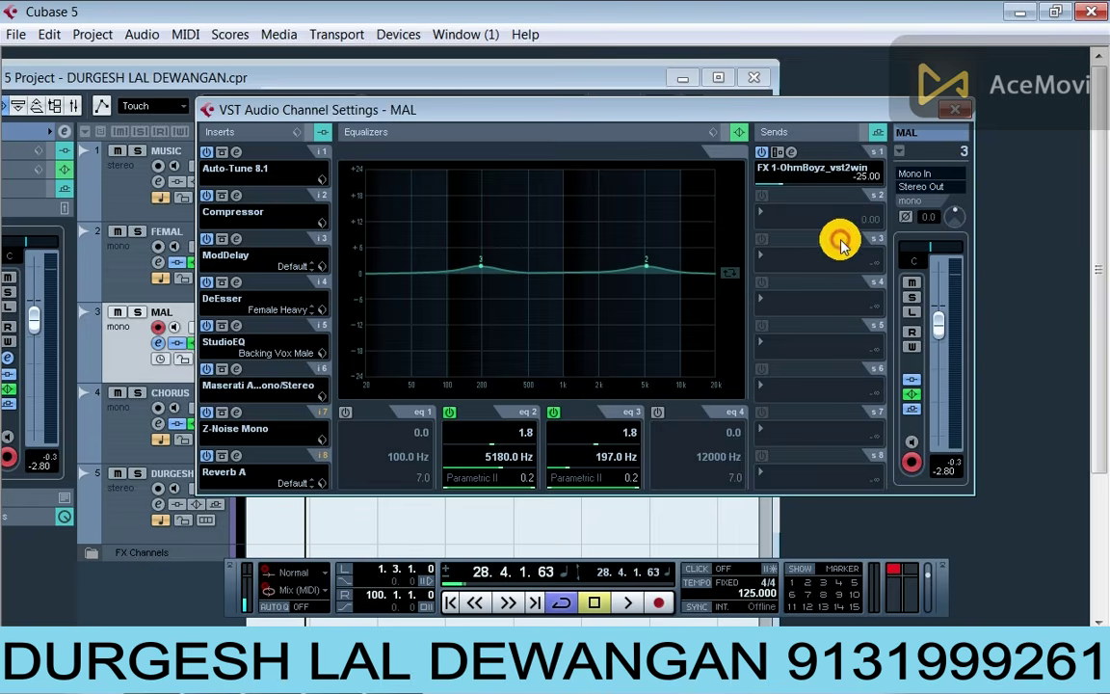
Step: Inspect the Reverb A settings in MAL's eighth insert slot, then close the plug-in
{"action": "left_click", "coordinate": [234, 457]}
{"action": "left_click_drag", "start_coordinate": [508, 238], "coordinate": [649, 228]}
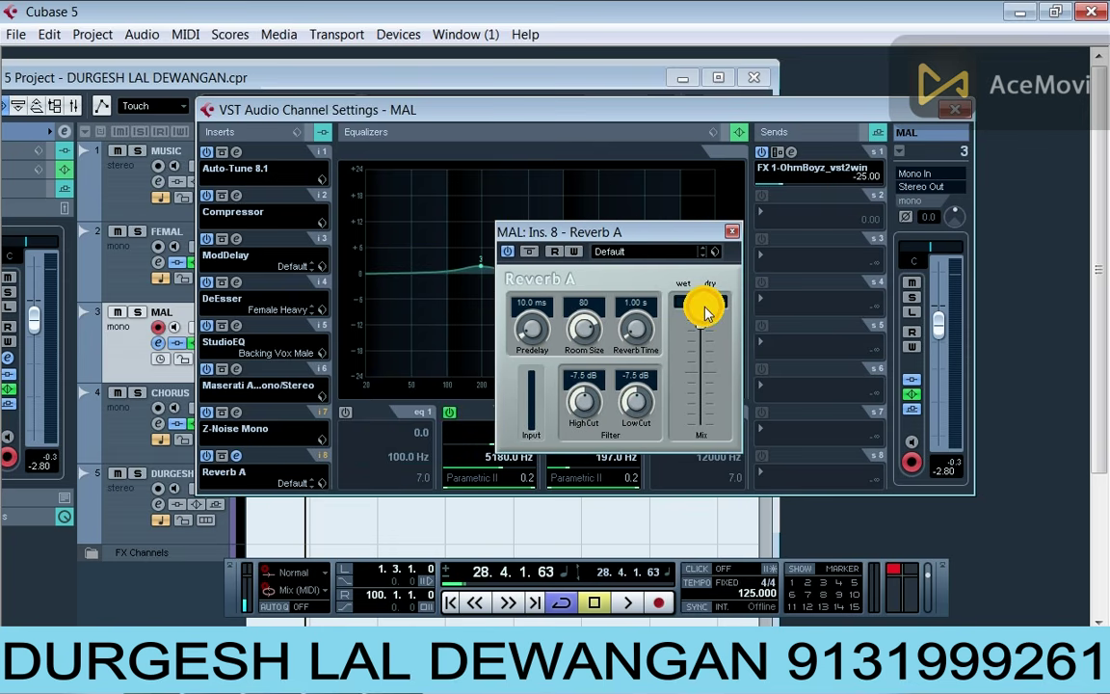
{"action": "left_click", "coordinate": [730, 231]}
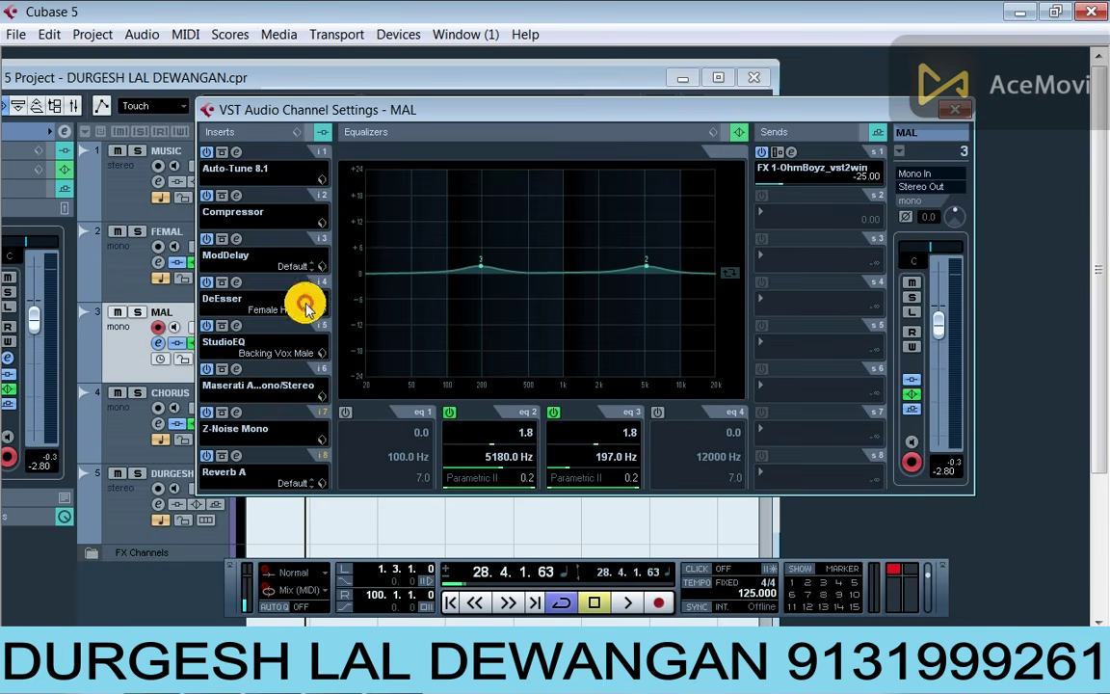
Step: Compare MAL's equalizer with band 3 off and on, view the equalizer presets, and close the channel settings
{"action": "left_click", "coordinate": [714, 142]}
{"action": "left_click", "coordinate": [714, 141]}
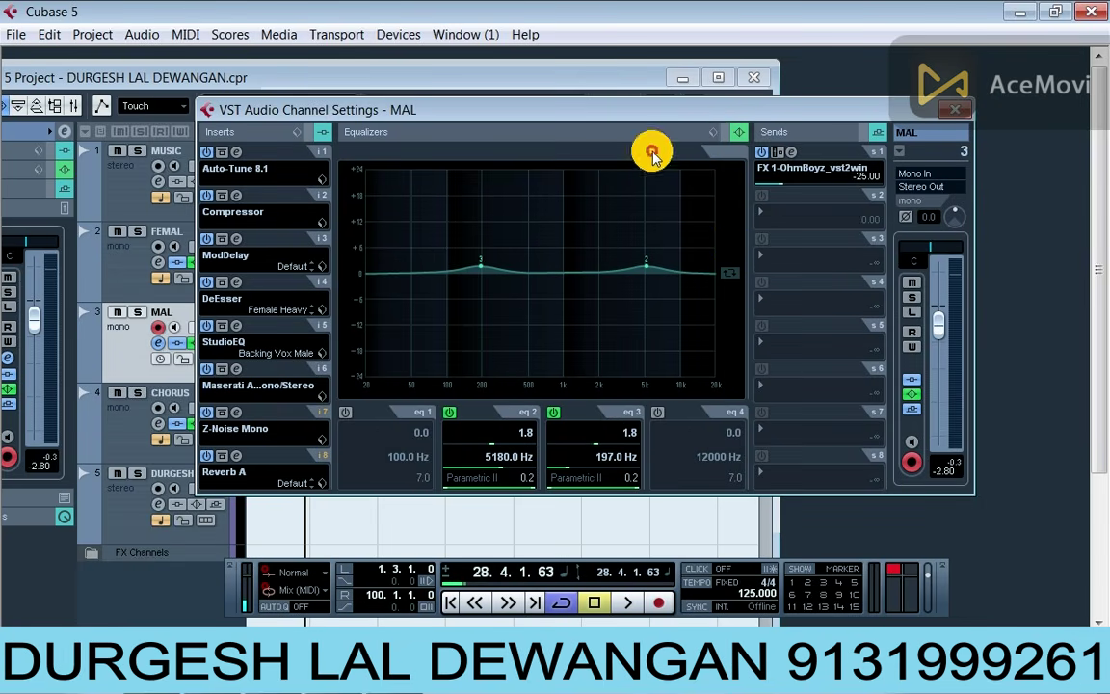
{"action": "left_click_drag", "start_coordinate": [622, 126], "coordinate": [570, 103]}
{"action": "left_click", "coordinate": [503, 389]}
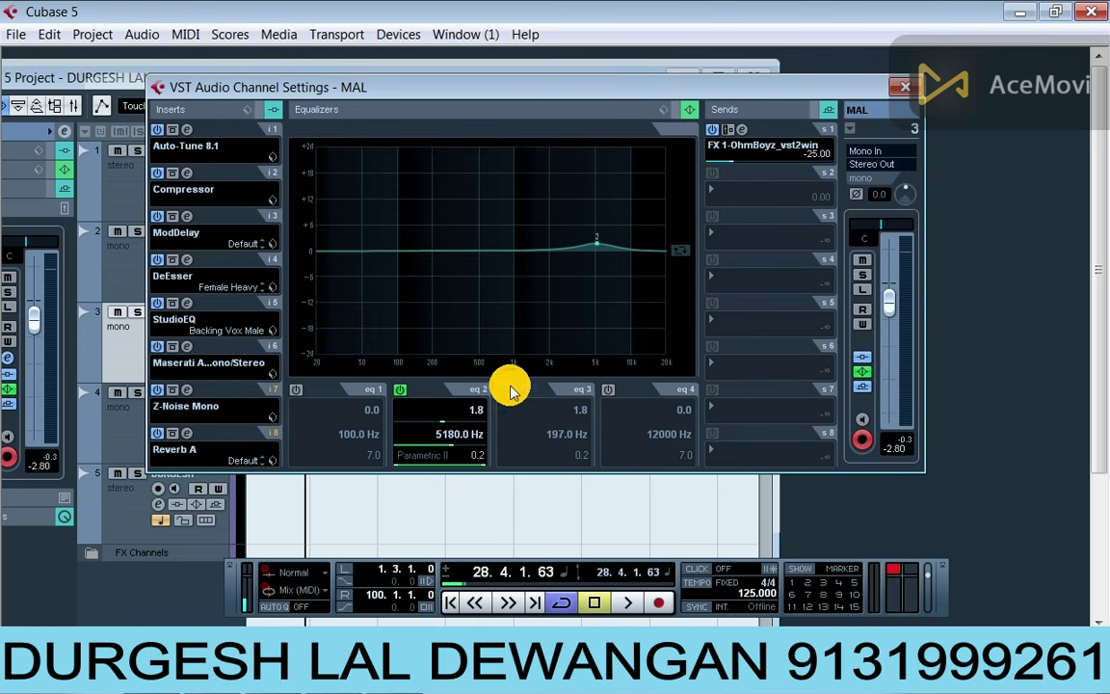
{"action": "left_click", "coordinate": [504, 389]}
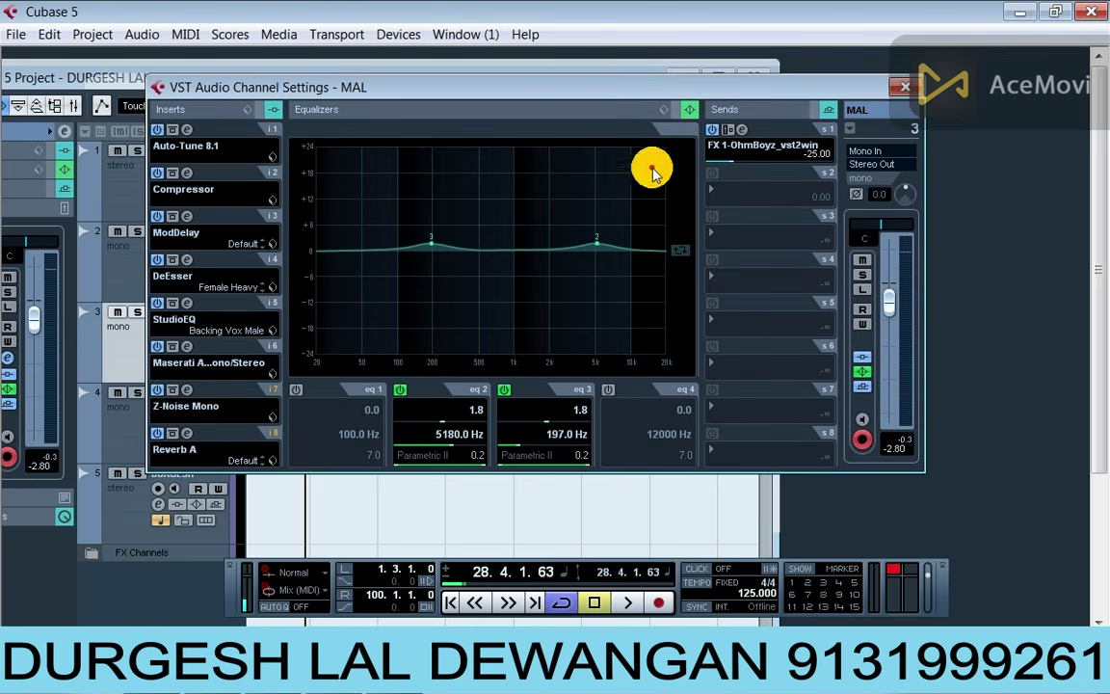
{"action": "left_click", "coordinate": [669, 113]}
{"action": "left_click", "coordinate": [656, 138]}
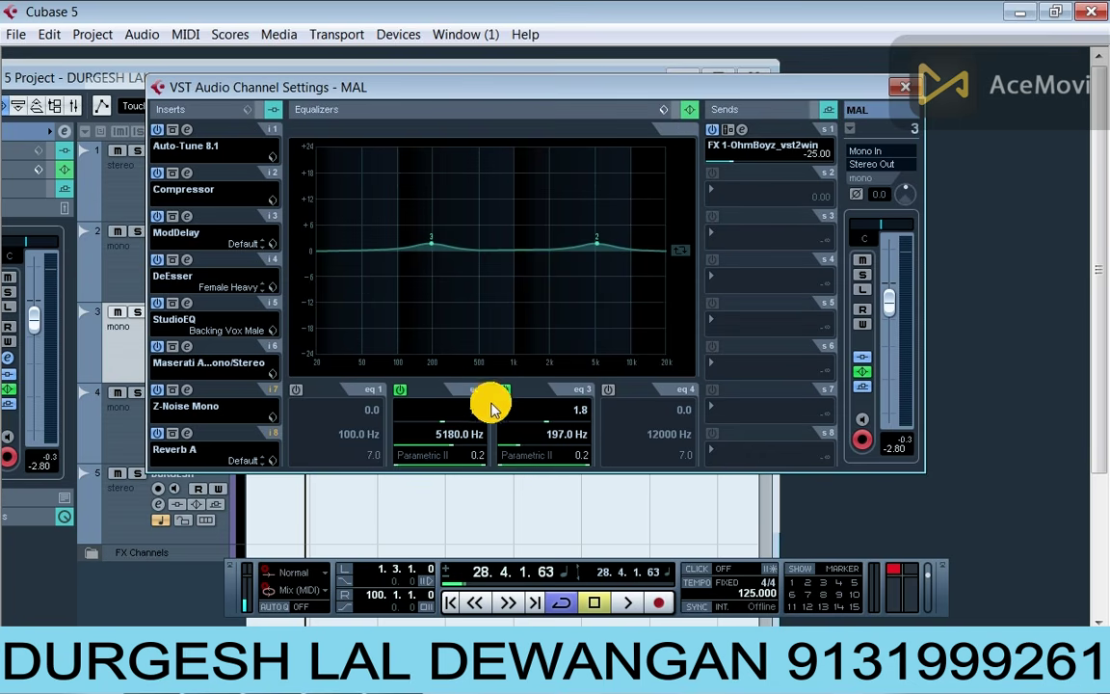
{"action": "left_click", "coordinate": [898, 89]}
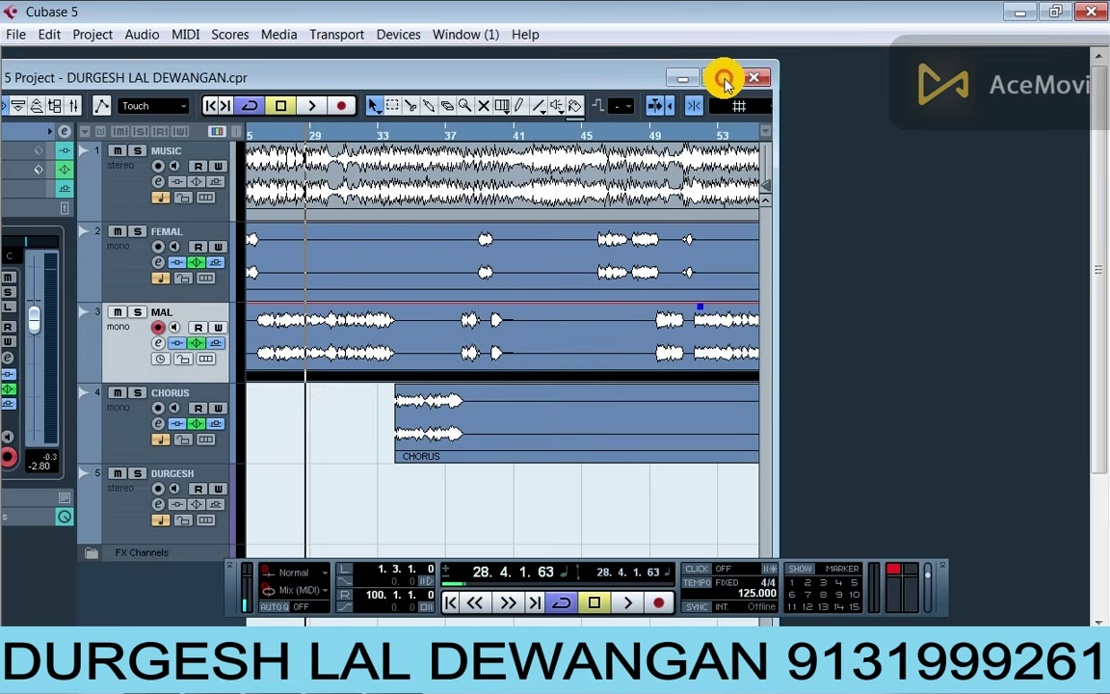
Step: Expand the FX Channels folder in the maximized project and open the channel settings of the OhmBoyz FX track
{"action": "left_click", "coordinate": [719, 78]}
{"action": "left_click", "coordinate": [150, 509]}
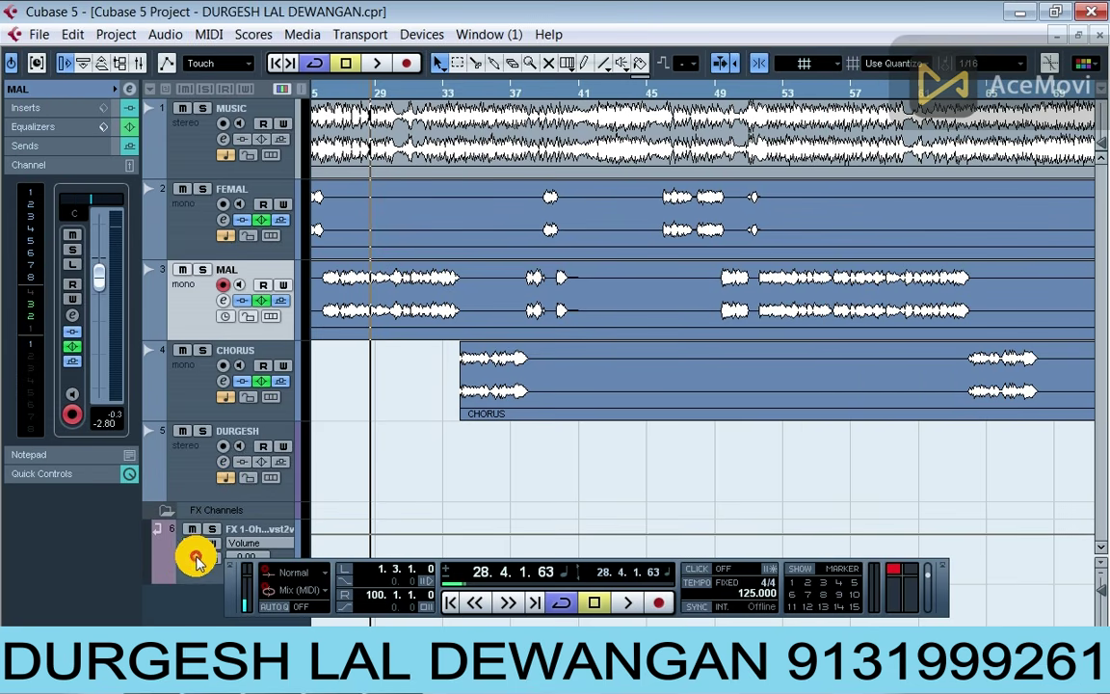
{"action": "left_click", "coordinate": [202, 583]}
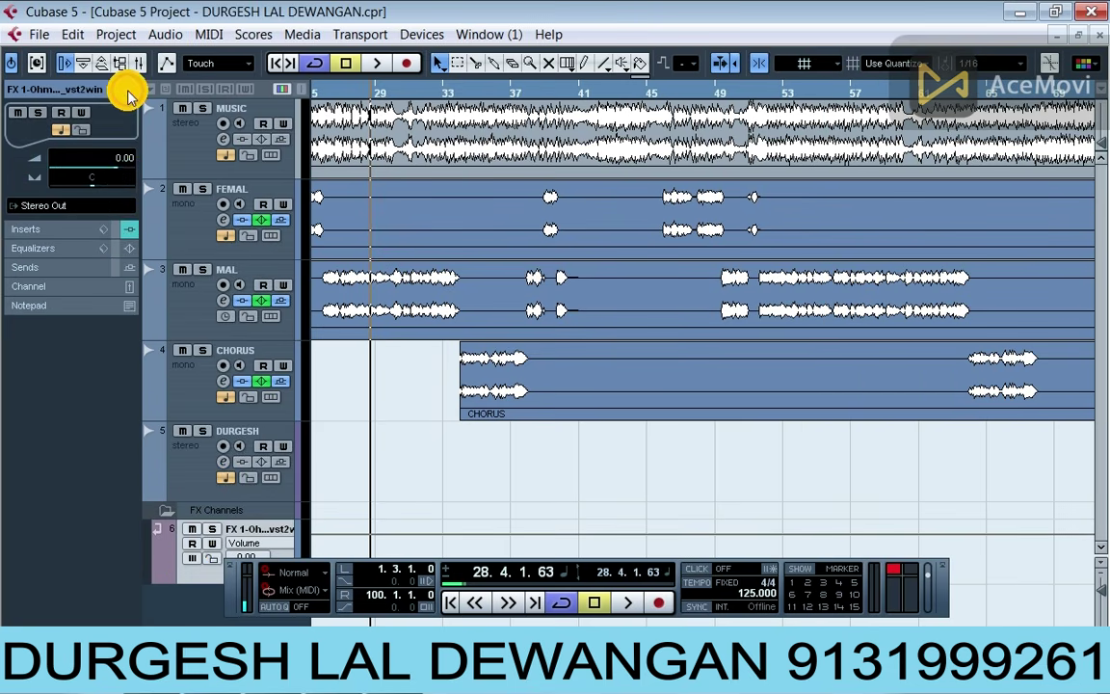
{"action": "left_click", "coordinate": [117, 90]}
{"action": "left_click_drag", "start_coordinate": [412, 93], "coordinate": [448, 97]}
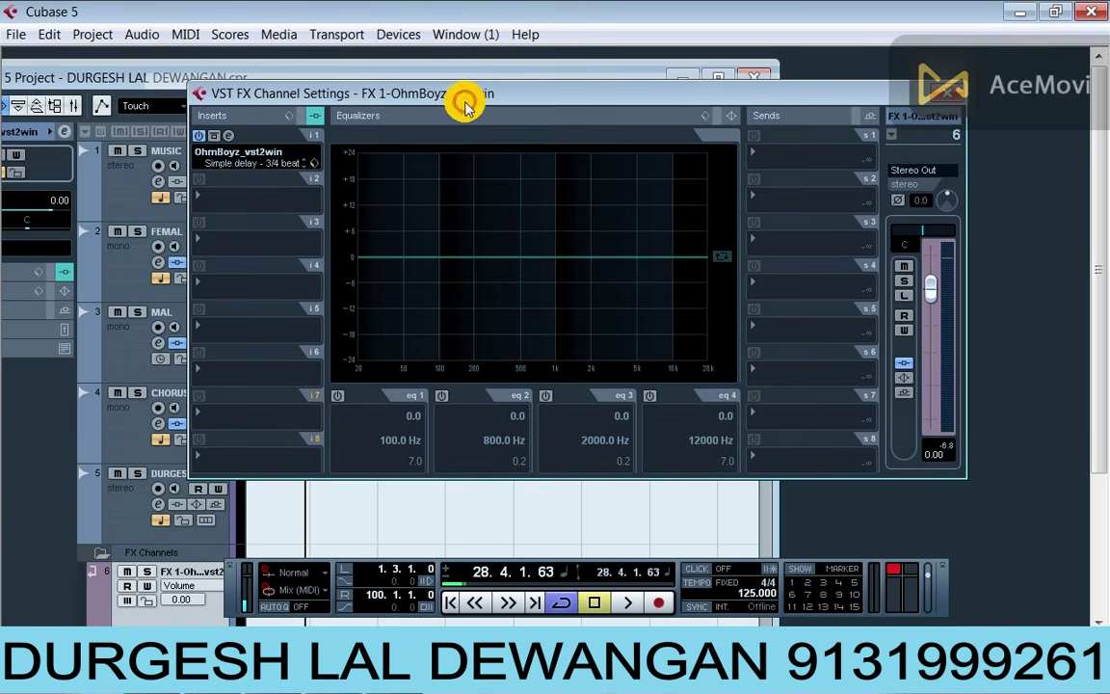
Step: Inspect the OhmBoyz delay with its Simple delay - 3/4 beat preset, then close the plug-in and the FX channel settings
{"action": "left_click", "coordinate": [232, 144]}
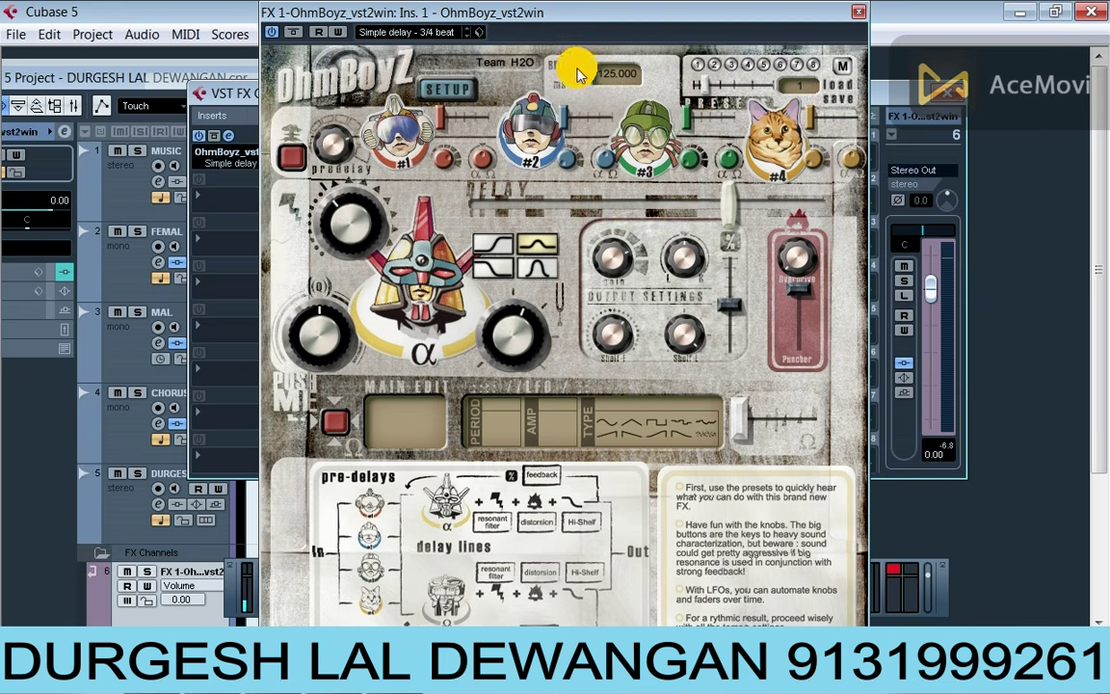
{"action": "left_click_drag", "start_coordinate": [557, 13], "coordinate": [515, 88]}
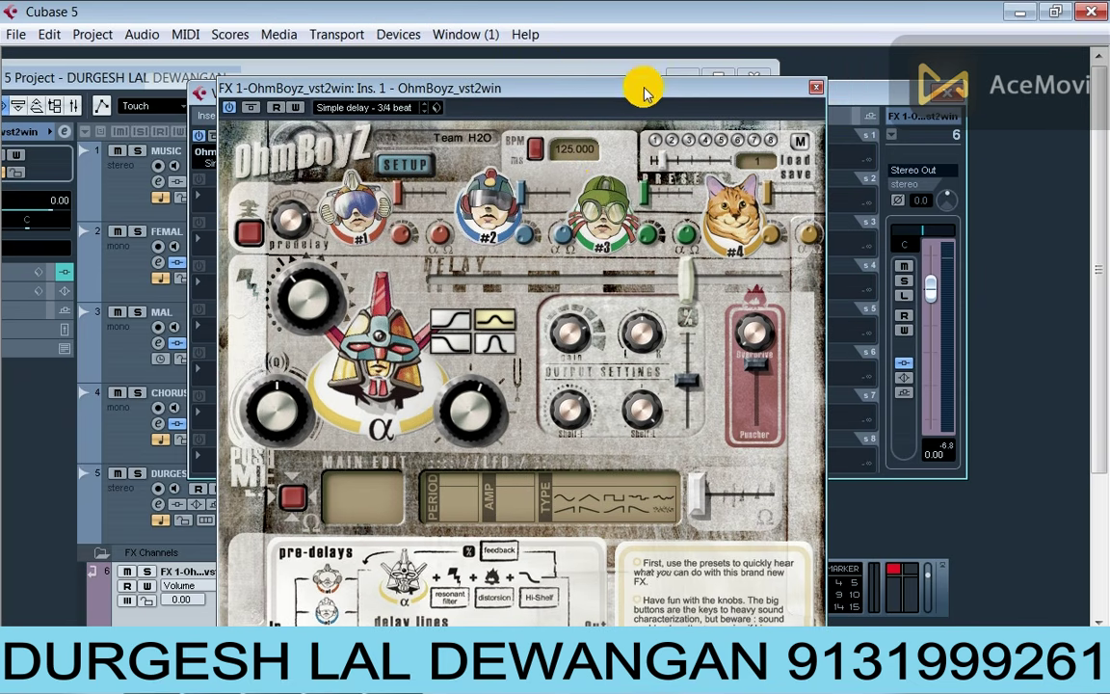
{"action": "left_click_drag", "start_coordinate": [644, 92], "coordinate": [728, 57]}
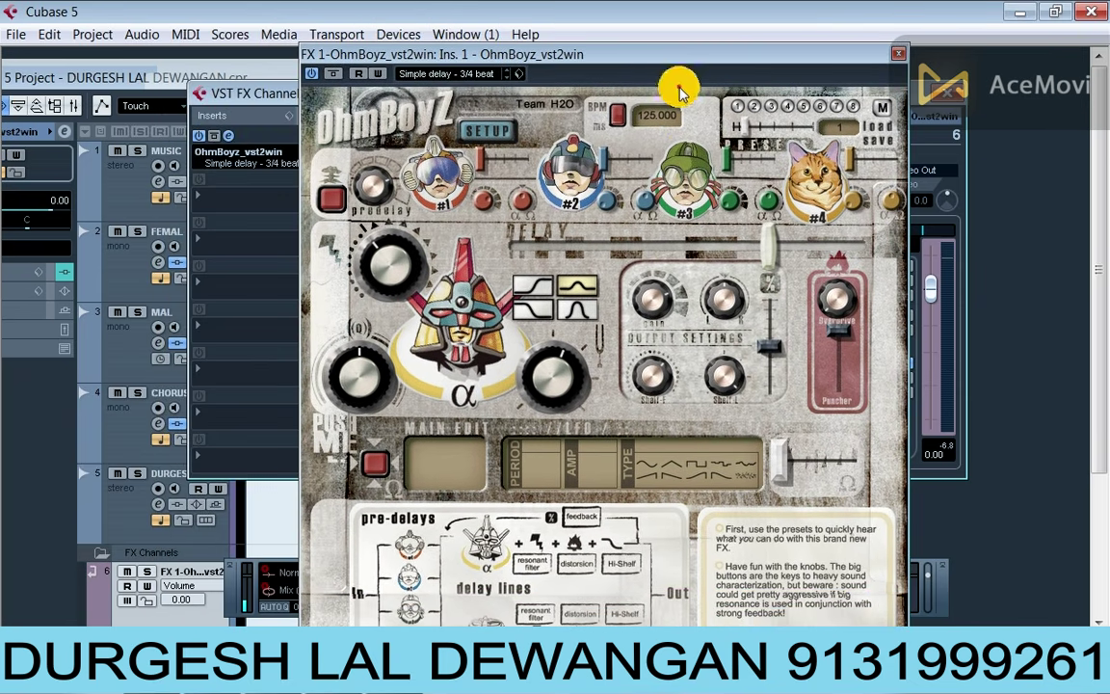
{"action": "left_click", "coordinate": [670, 119]}
{"action": "left_click", "coordinate": [850, 340]}
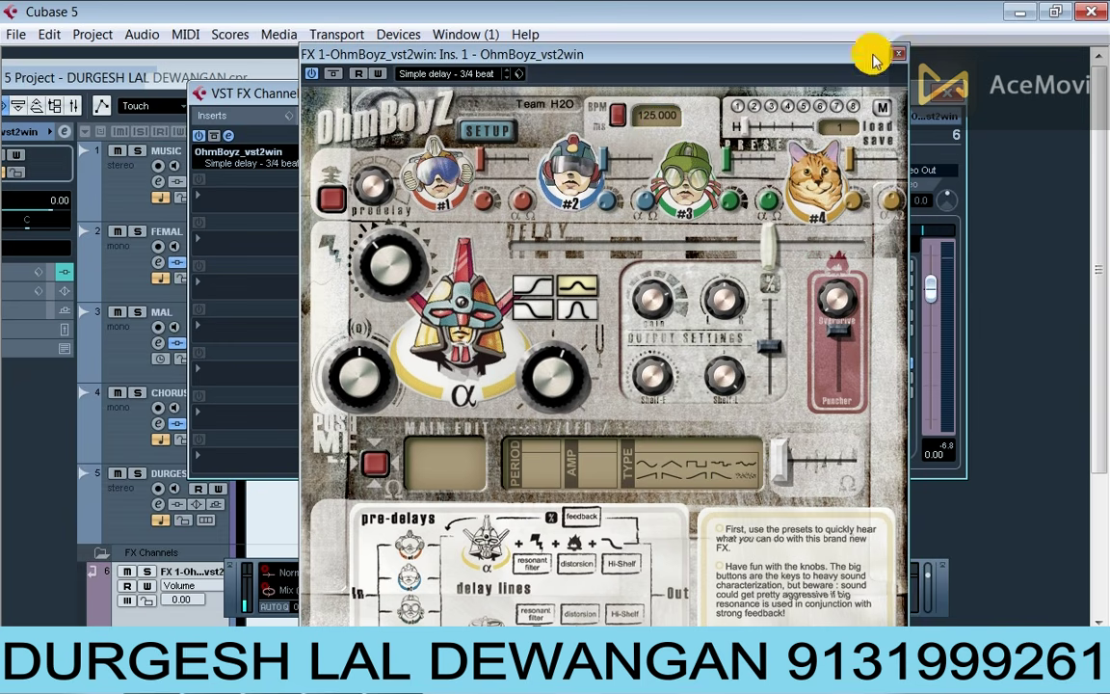
{"action": "left_click", "coordinate": [896, 56]}
{"action": "left_click", "coordinate": [859, 94]}
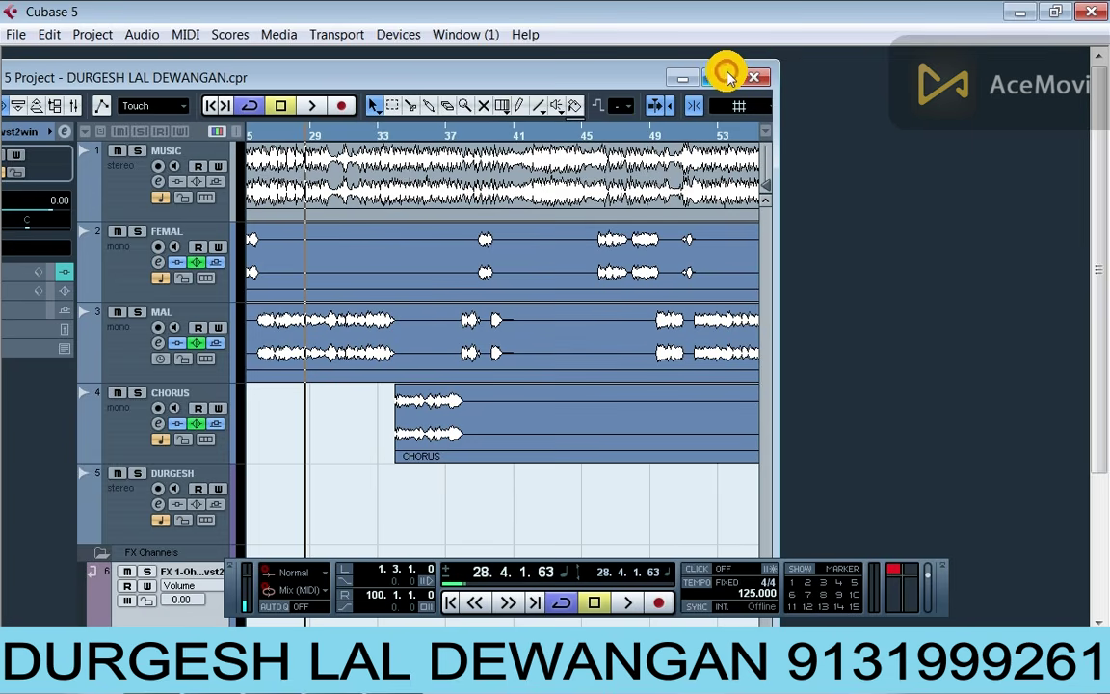
Step: Collapse the FX Channels folder in the maximized project and review the inserts, equalizer and OhmBoyz send on the MAL channel
{"action": "left_click", "coordinate": [727, 78]}
{"action": "left_click", "coordinate": [161, 513]}
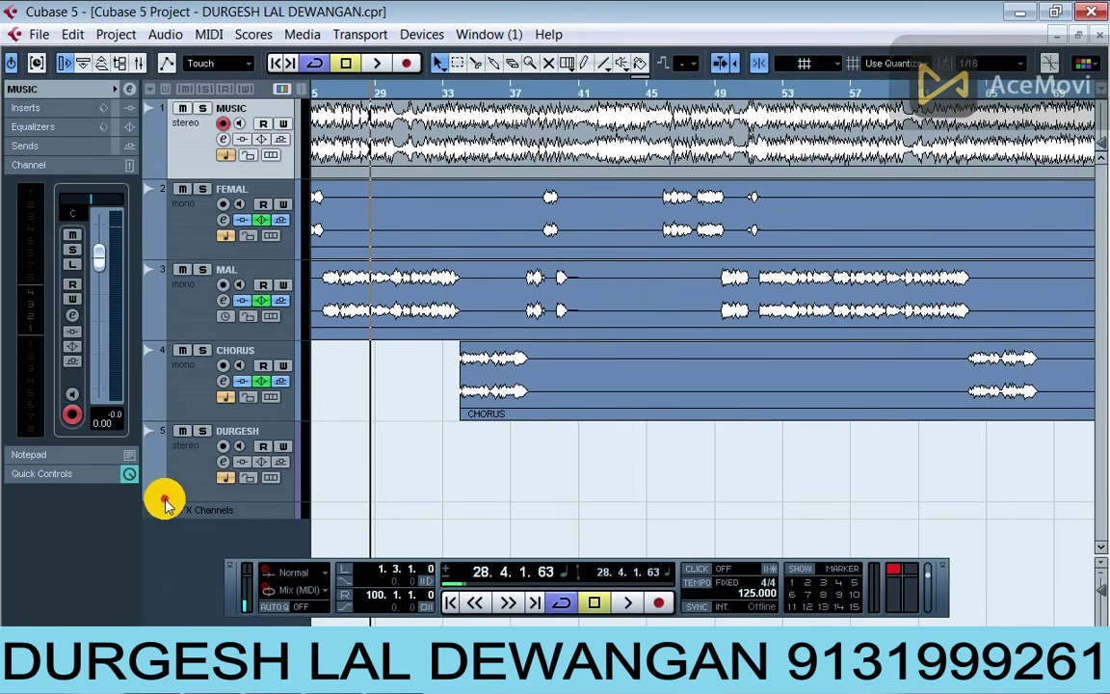
{"action": "left_click", "coordinate": [186, 321]}
{"action": "left_click", "coordinate": [222, 300]}
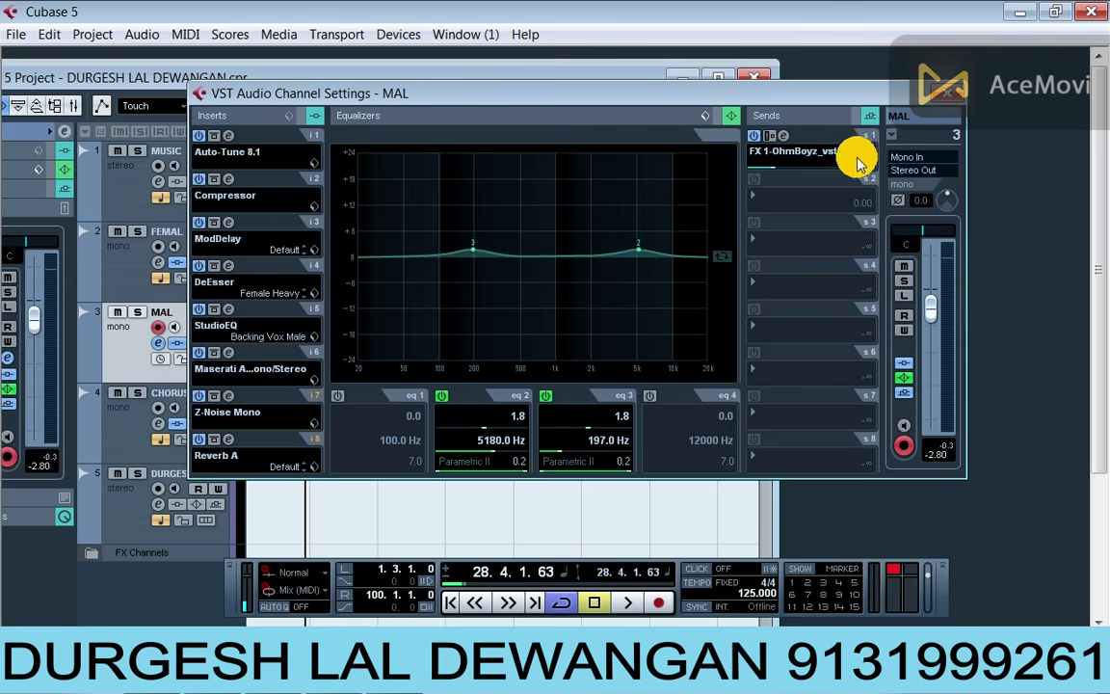
{"action": "left_click", "coordinate": [956, 92]}
{"action": "left_click", "coordinate": [716, 79]}
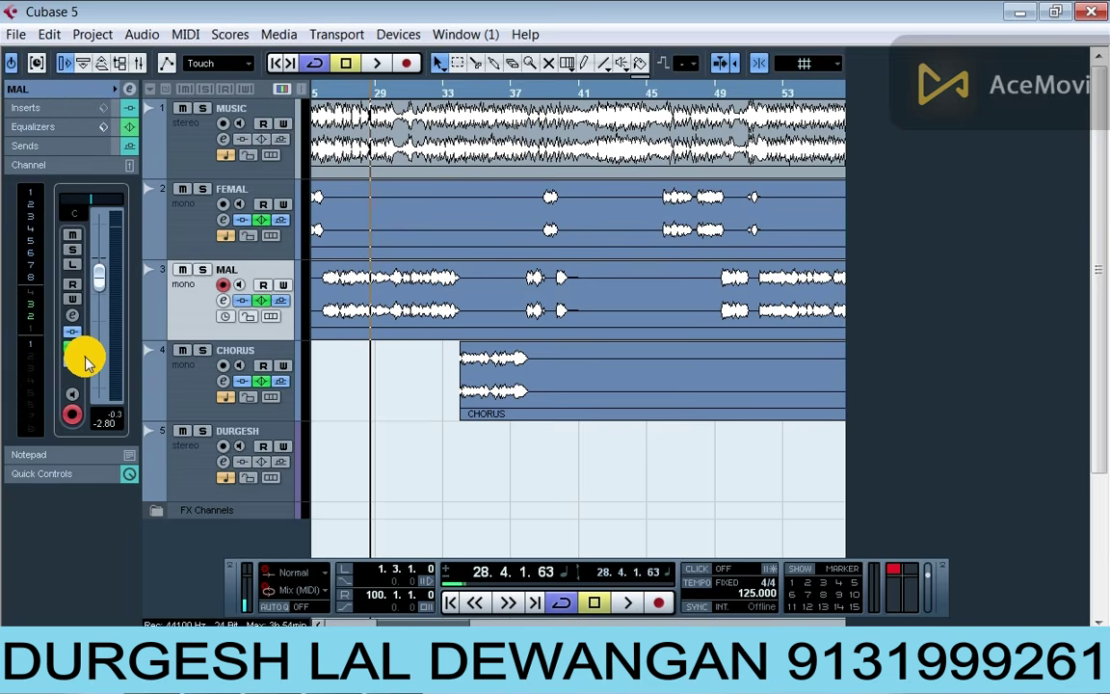
{"action": "left_click", "coordinate": [223, 300]}
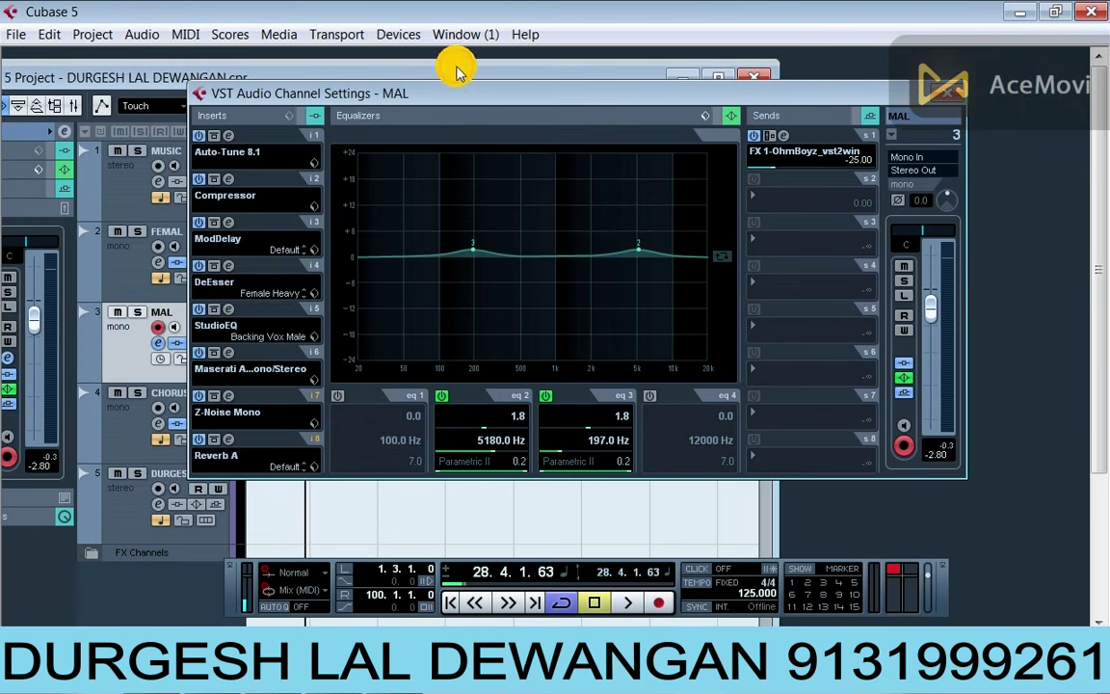
{"action": "left_click_drag", "start_coordinate": [398, 113], "coordinate": [398, 150]}
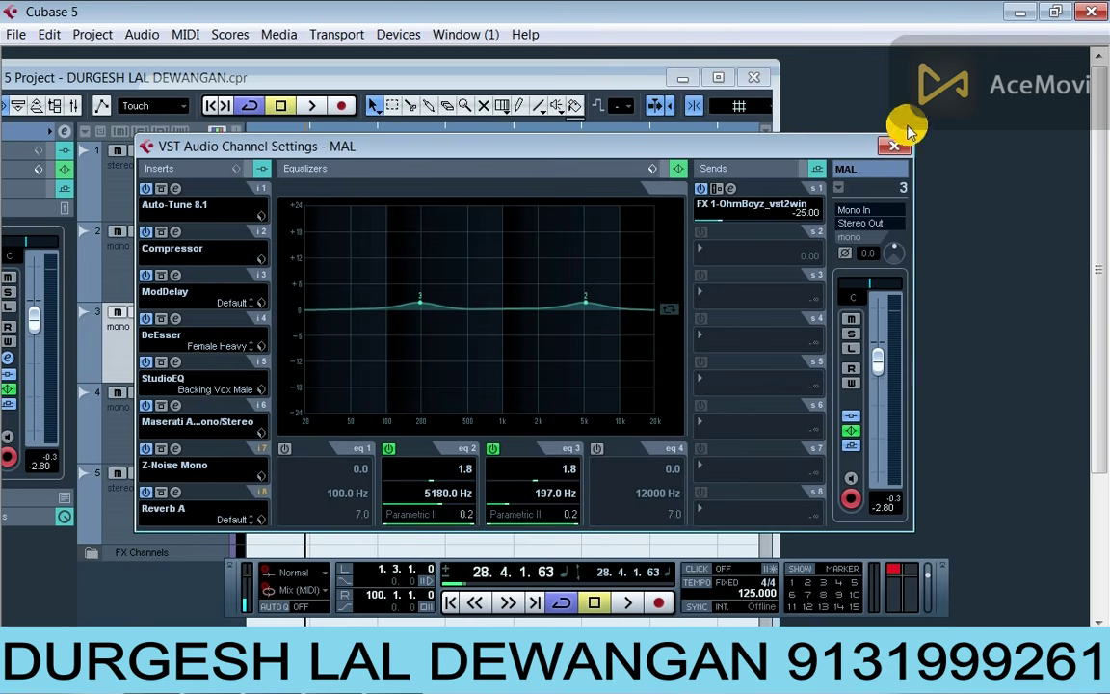
{"action": "left_click", "coordinate": [892, 148]}
{"action": "left_click", "coordinate": [716, 76]}
Step: Review the inserts, equalizer and send in the FEMAL track's channel settings, then close them and maximize the project
{"action": "left_click", "coordinate": [167, 238]}
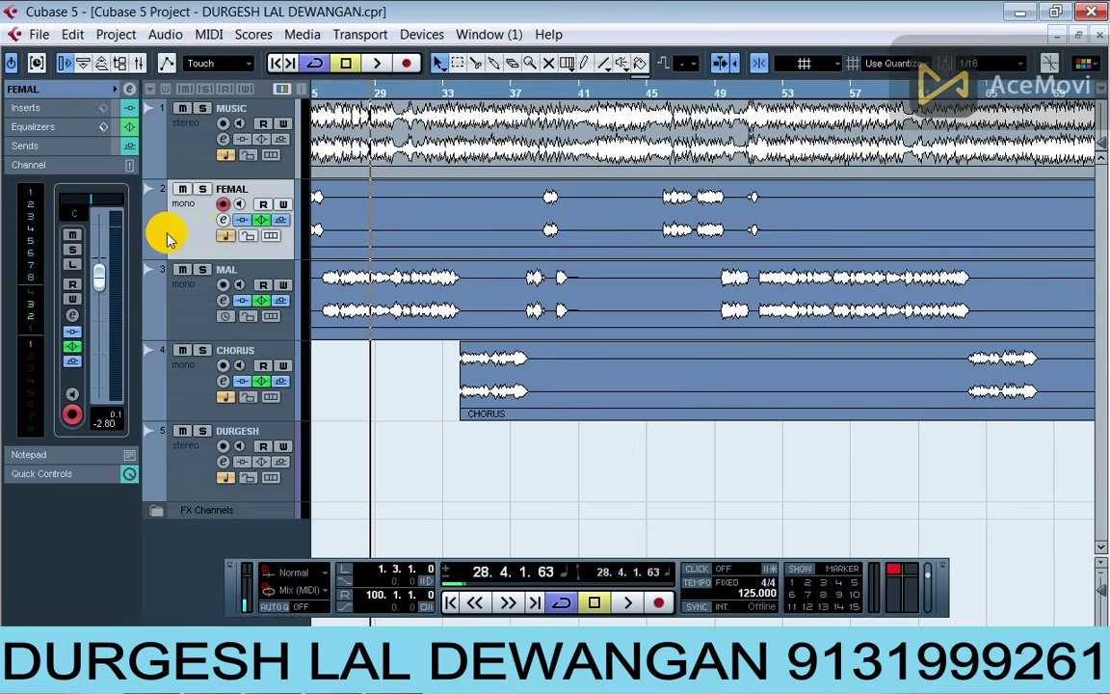
{"action": "left_click", "coordinate": [223, 222]}
{"action": "left_click_drag", "start_coordinate": [403, 149], "coordinate": [409, 102]}
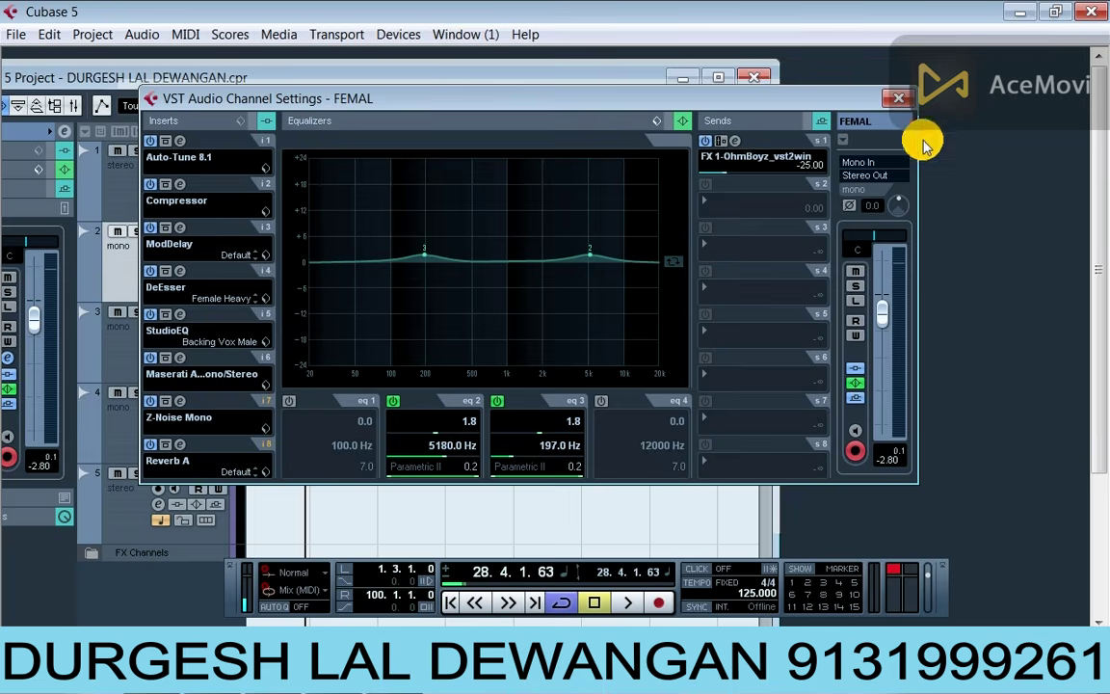
{"action": "left_click", "coordinate": [898, 97]}
{"action": "left_click", "coordinate": [717, 81]}
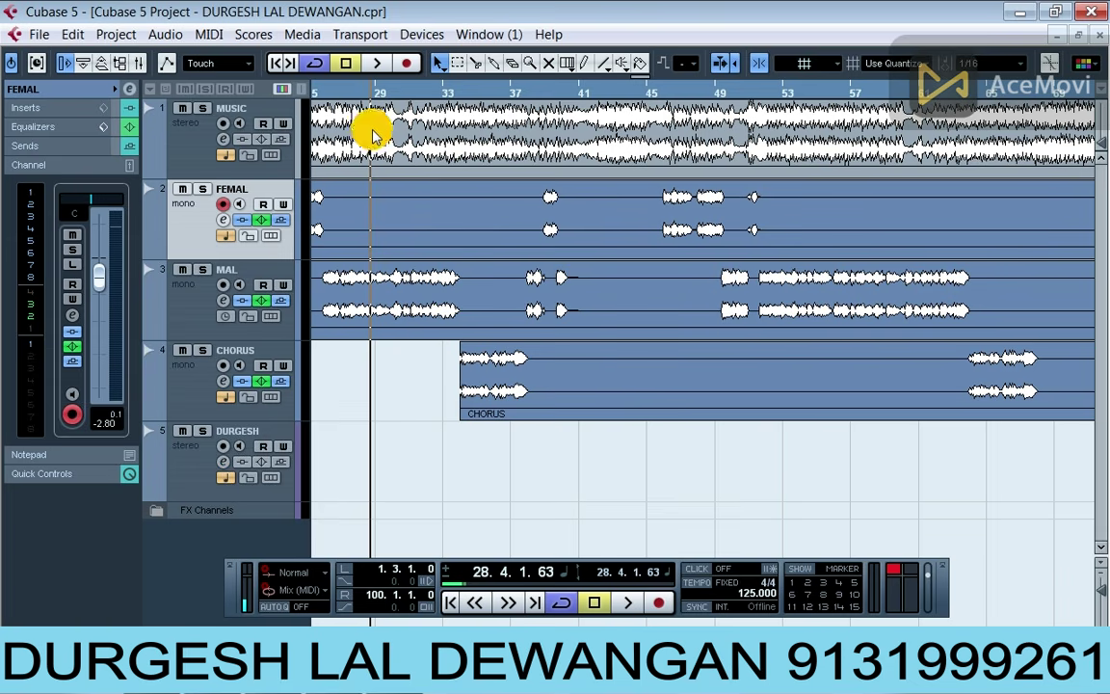
Step: Place the project cursor at 32.4.3.0, just before the CHORUS clip, with the whole arrangement in view
{"action": "left_click_drag", "start_coordinate": [435, 89], "coordinate": [441, 64]}
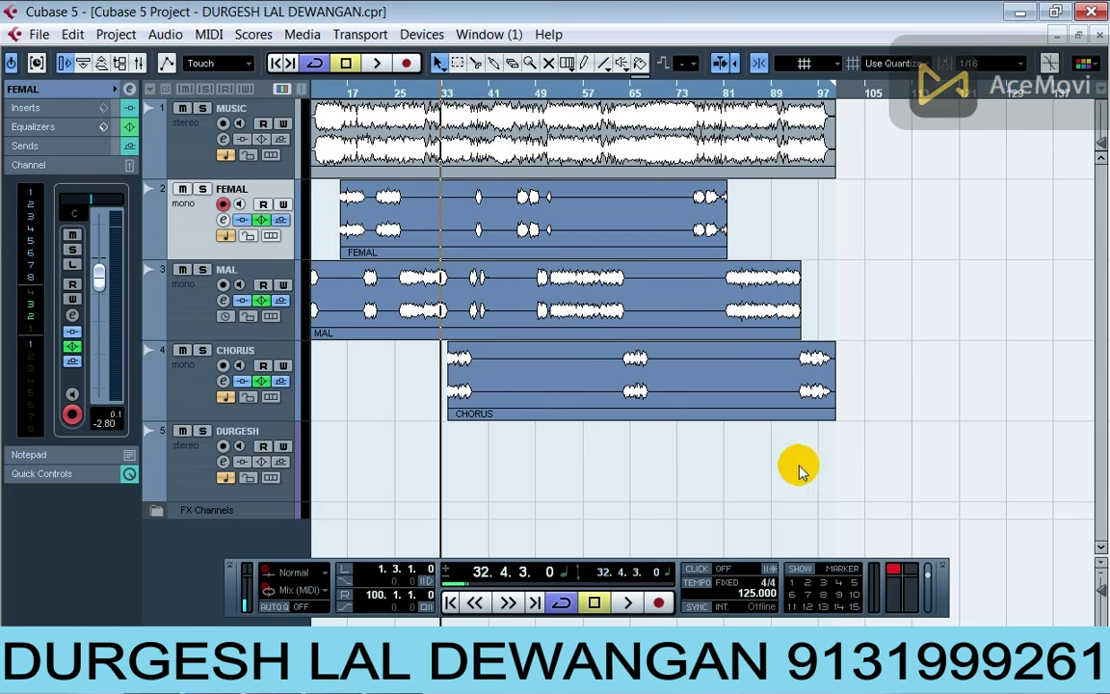
{"action": "left_click_drag", "start_coordinate": [797, 464], "coordinate": [487, 135]}
{"action": "left_click", "coordinate": [541, 489]}
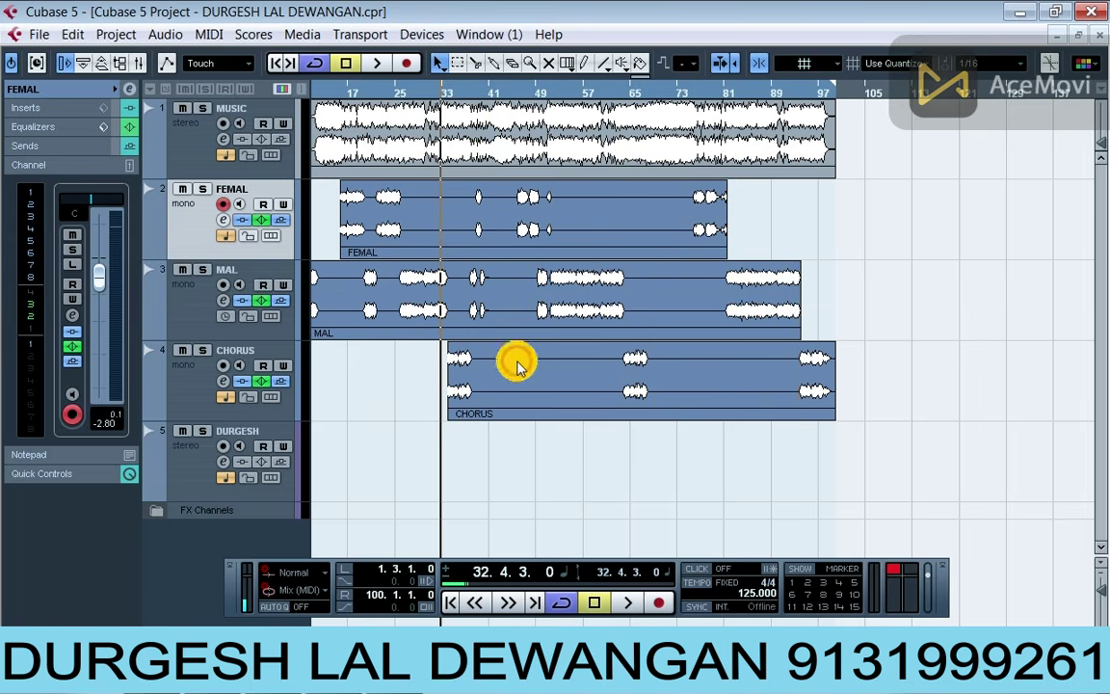
Step: Compare the sixth insert on the CHORUS channel with the one on MAL, then return to the maximized project
{"action": "left_click", "coordinate": [222, 382]}
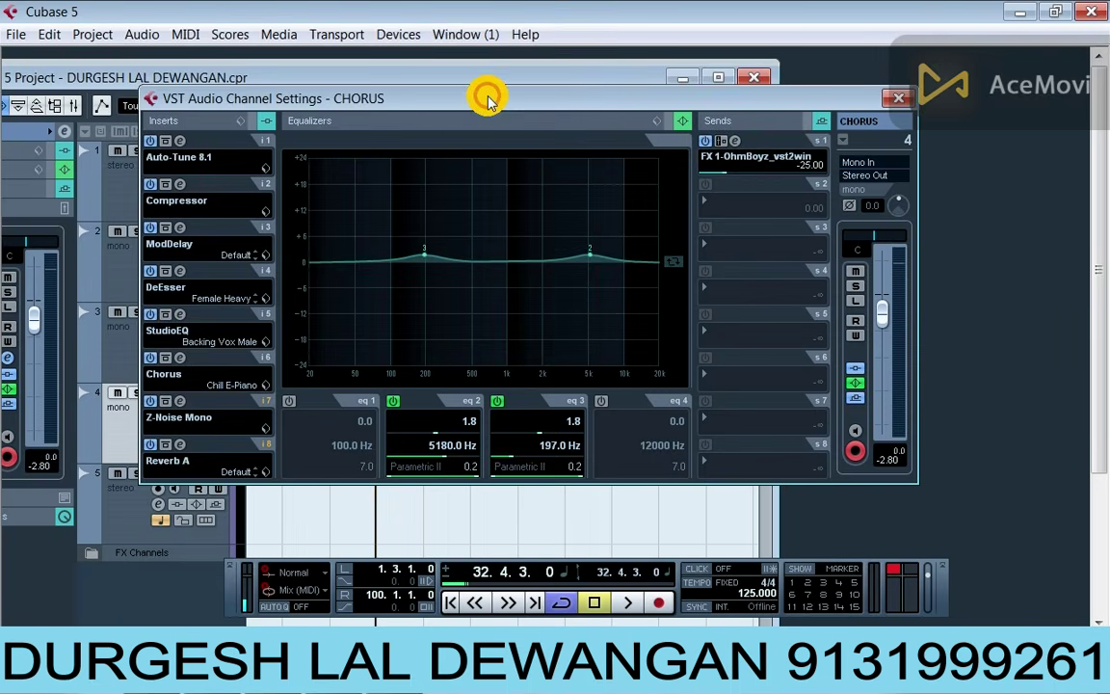
{"action": "left_click_drag", "start_coordinate": [487, 94], "coordinate": [583, 64]}
{"action": "left_click", "coordinate": [219, 356]}
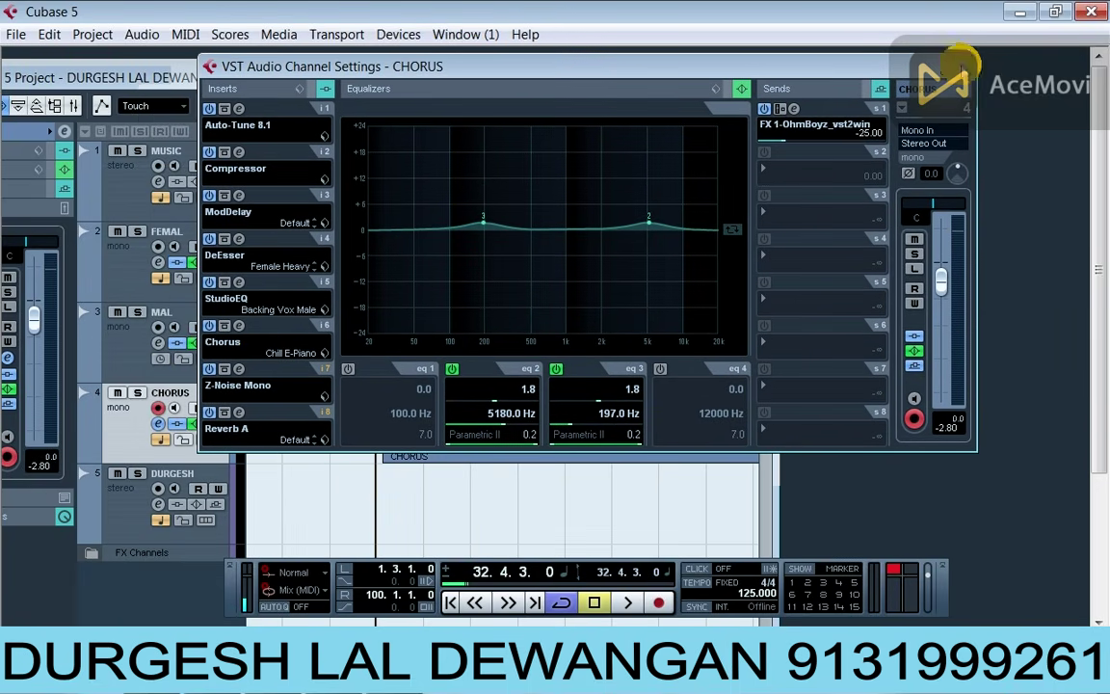
{"action": "left_click", "coordinate": [958, 66]}
{"action": "left_click", "coordinate": [144, 339]}
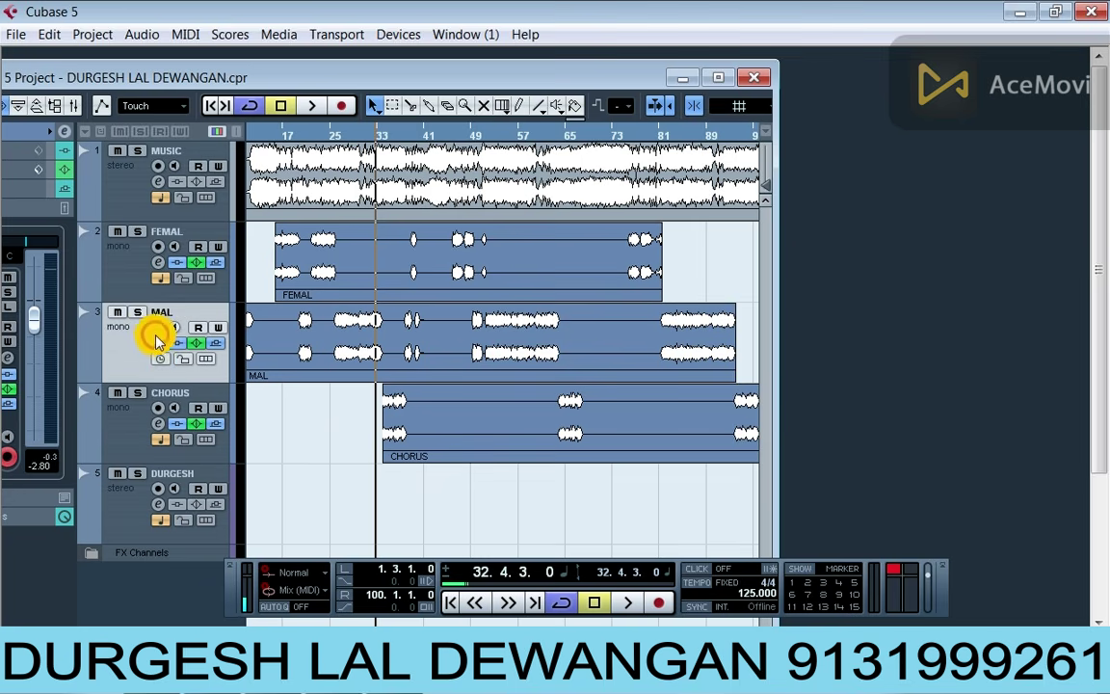
{"action": "left_click", "coordinate": [158, 342]}
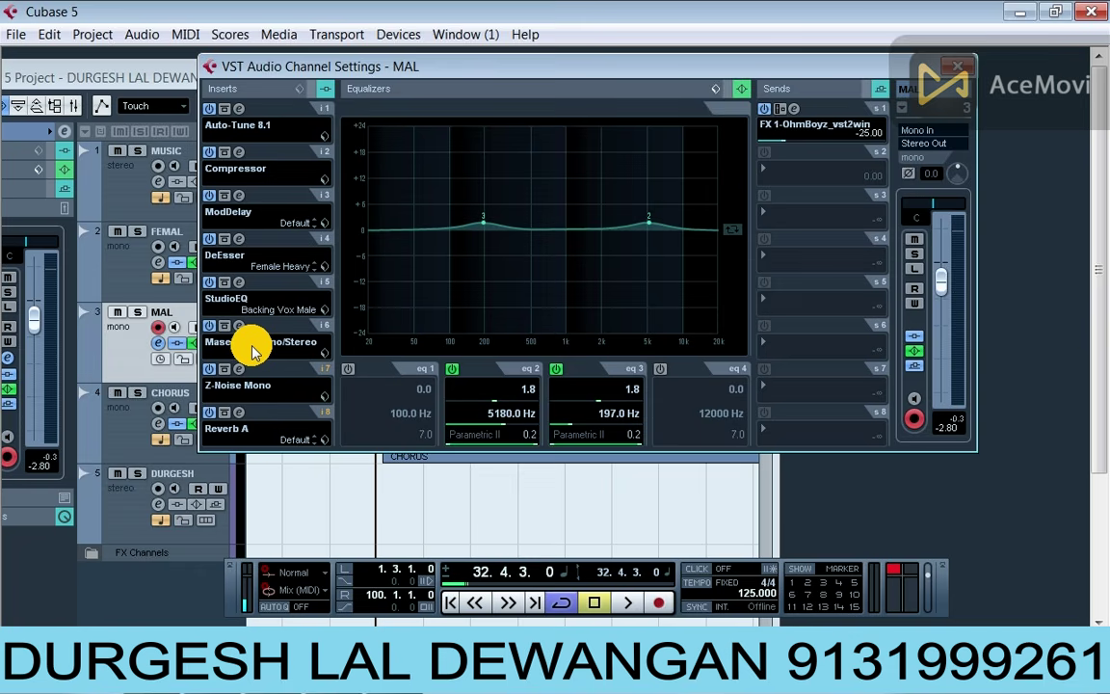
{"action": "left_click", "coordinate": [957, 65]}
{"action": "double_click", "coordinate": [523, 87]}
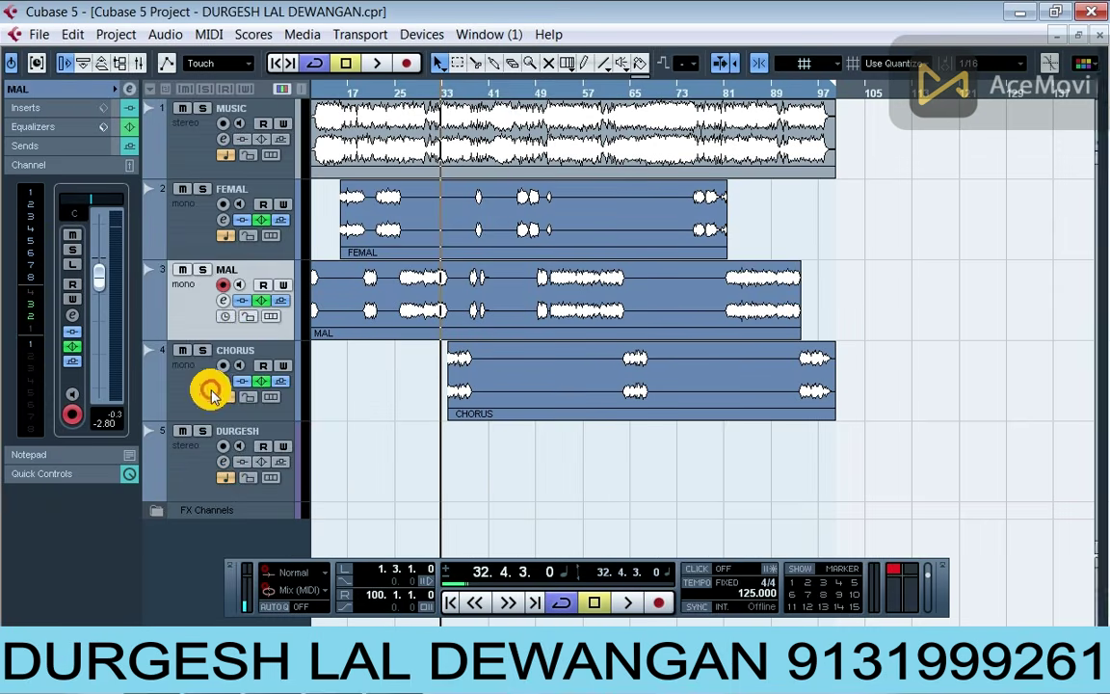
Step: Open the CHORUS channel settings and locate Chorus among the modulation effects for the sixth insert slot
{"action": "left_click", "coordinate": [210, 386]}
{"action": "left_click", "coordinate": [218, 382]}
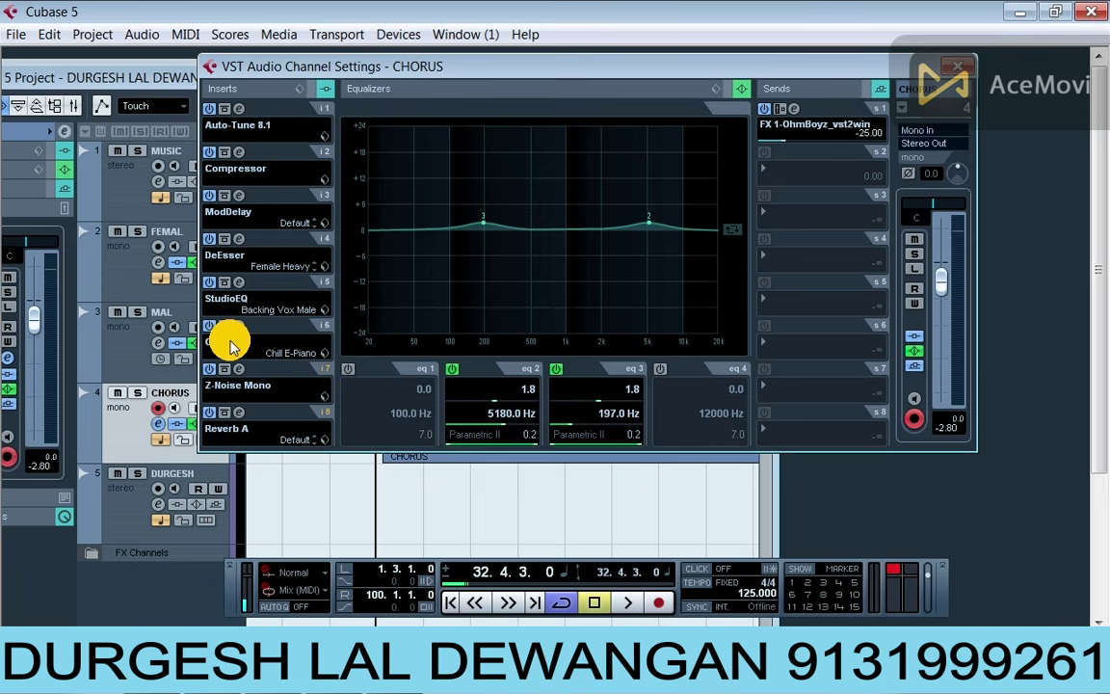
{"action": "left_click", "coordinate": [231, 348]}
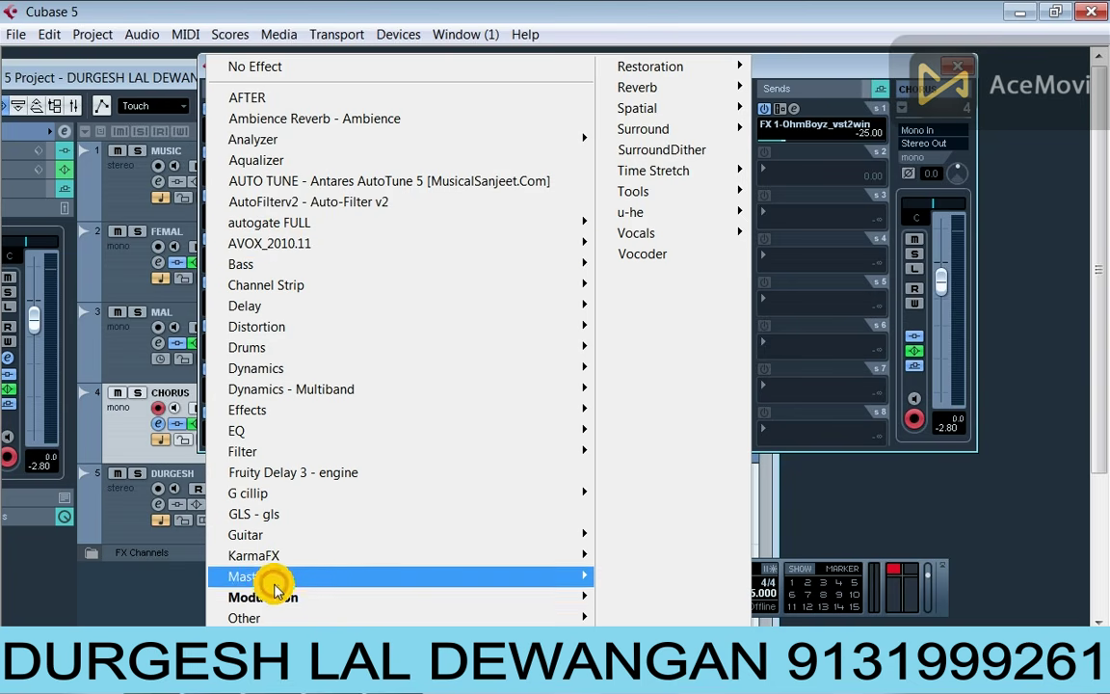
{"action": "mouse_move", "coordinate": [271, 602]}
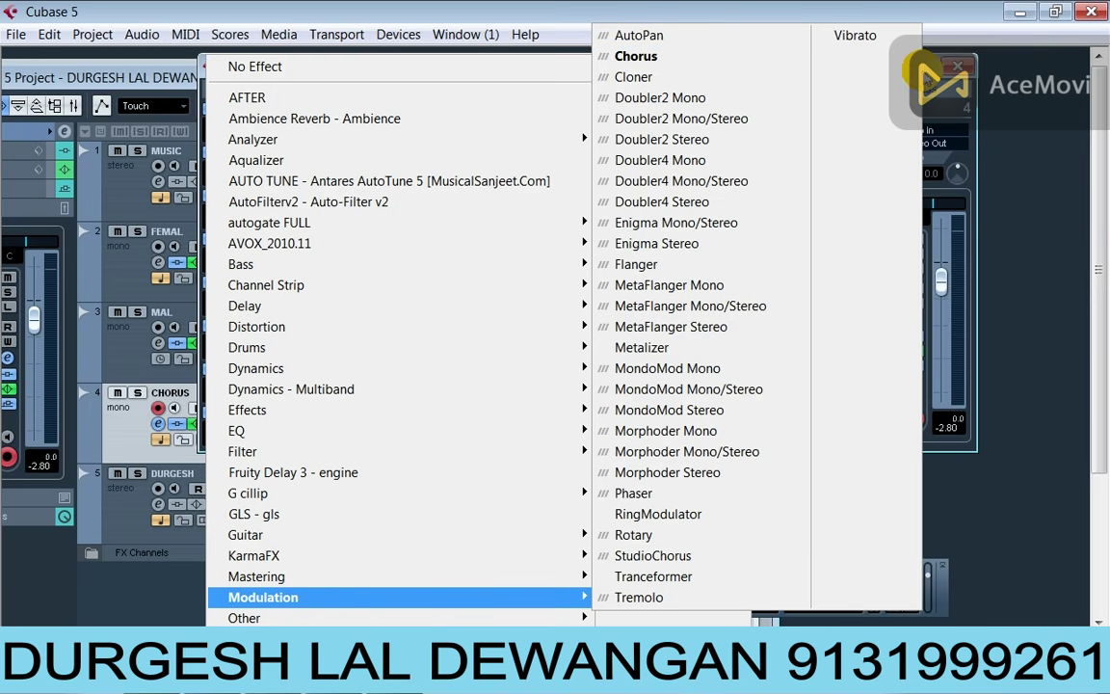
{"action": "left_click", "coordinate": [636, 56]}
Step: Apply the Chill E-Piano preset to the Chorus effect in insert 6, then close the plug-in and the CHORUS channel settings
{"action": "left_click", "coordinate": [239, 326]}
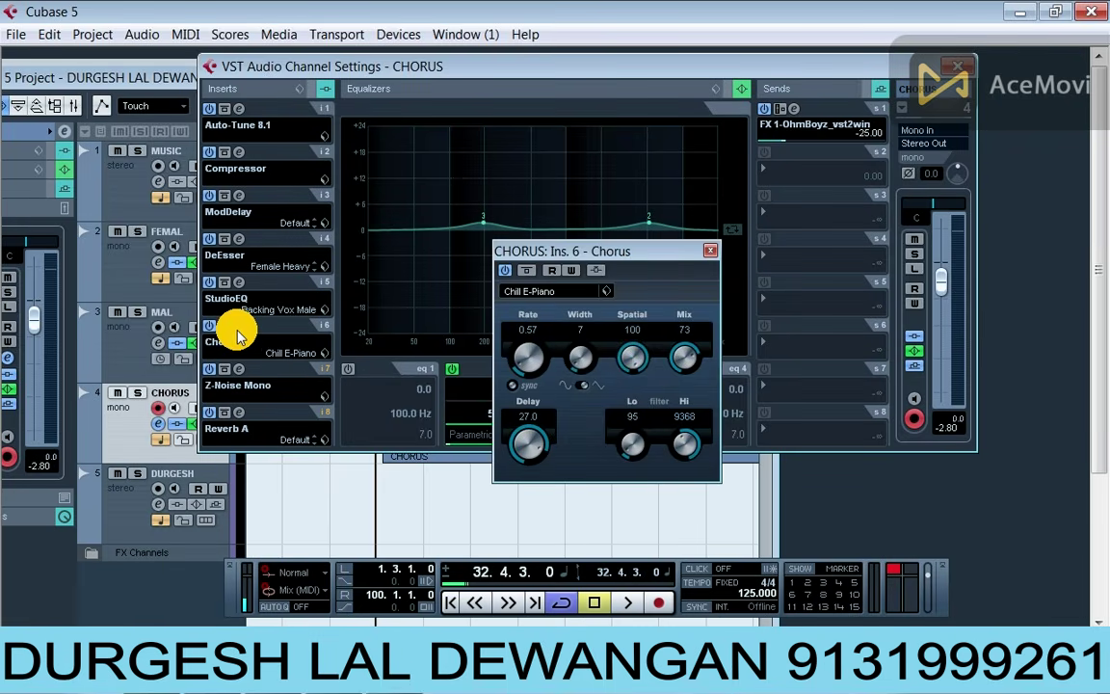
{"action": "left_click", "coordinate": [574, 291]}
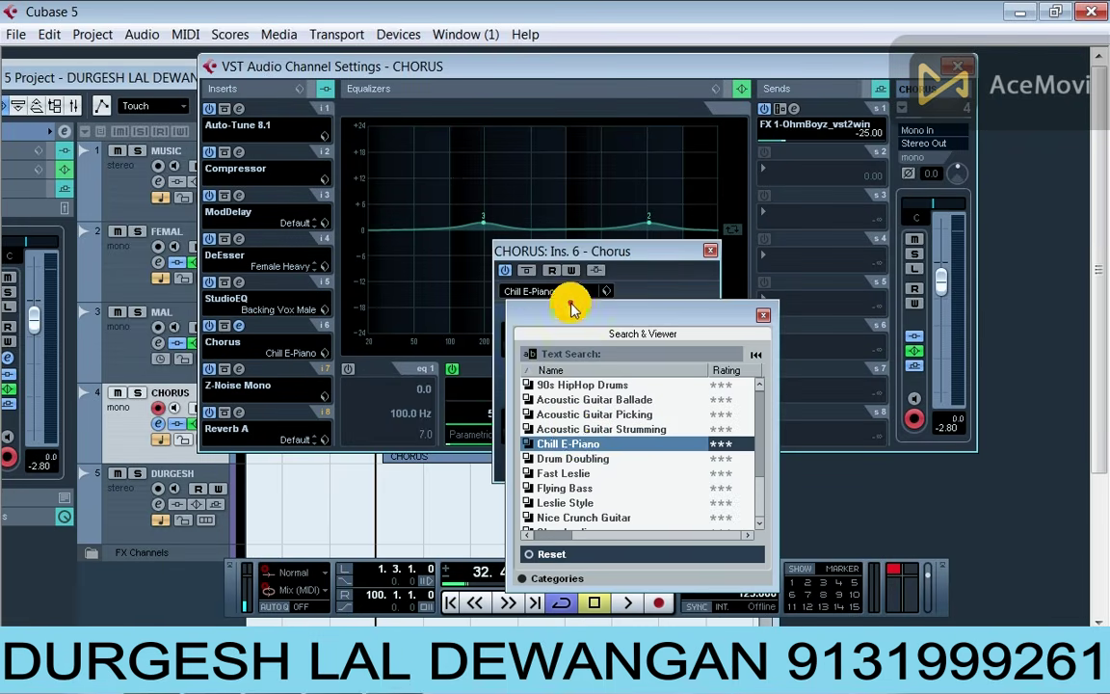
{"action": "double_click", "coordinate": [588, 451]}
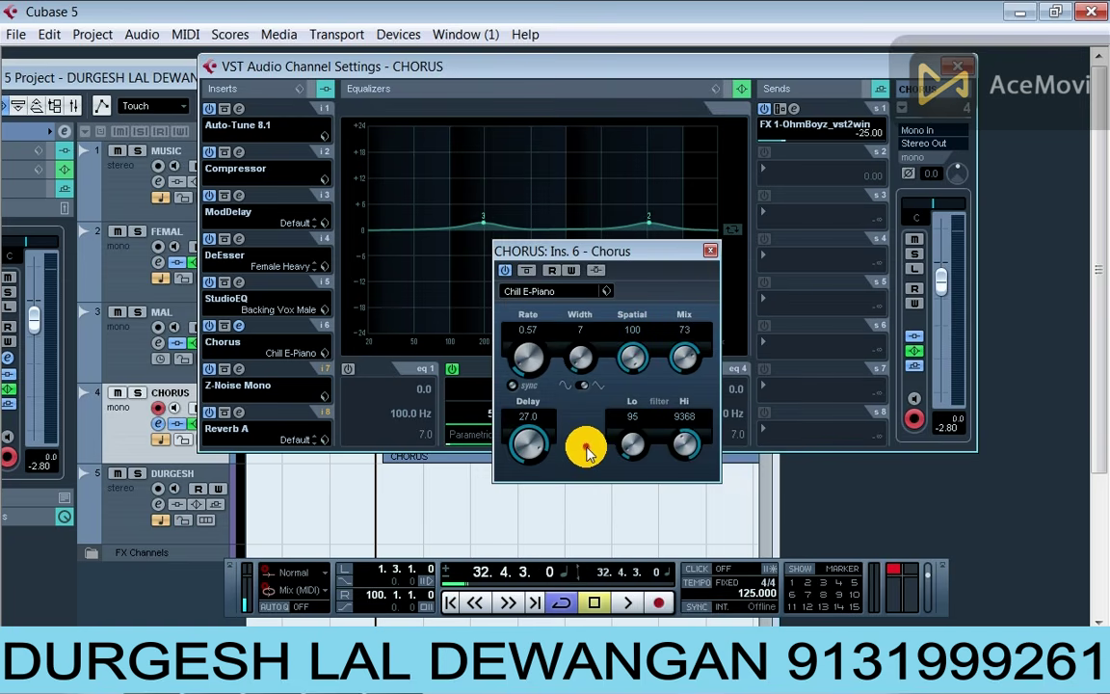
{"action": "left_click", "coordinate": [709, 250]}
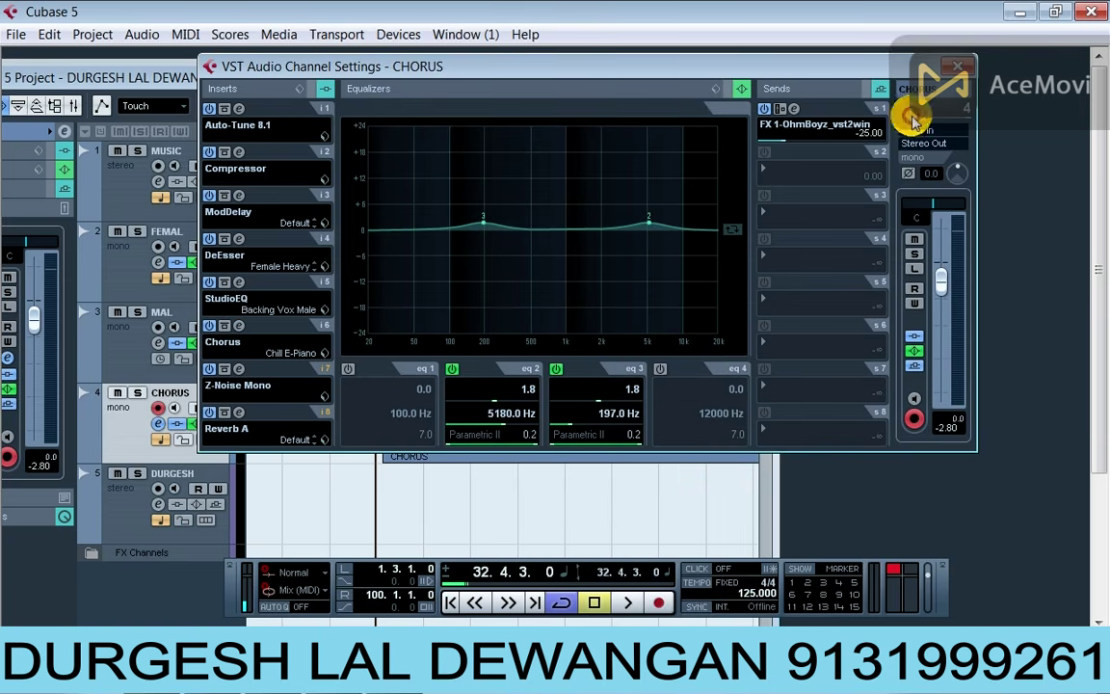
{"action": "left_click", "coordinate": [955, 69]}
{"action": "double_click", "coordinate": [593, 77]}
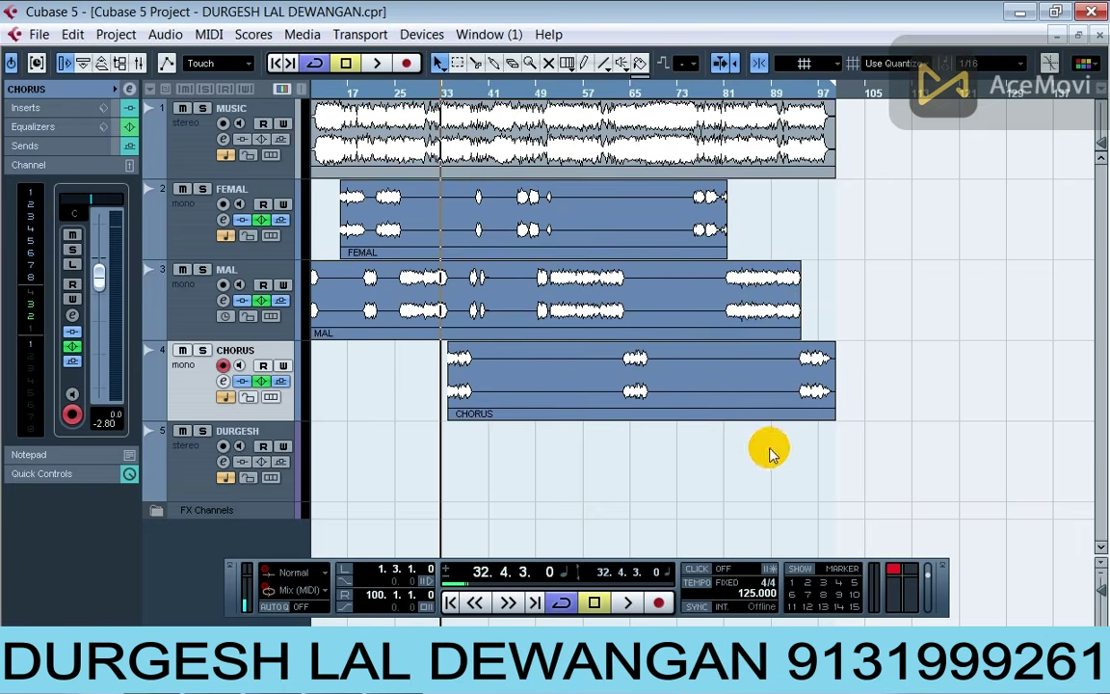
Step: Move the project cursor to 14.3.2.0, just before the FEMAL clip, and open the Stereo Out channel settings from the mixer
{"action": "left_click", "coordinate": [386, 193]}
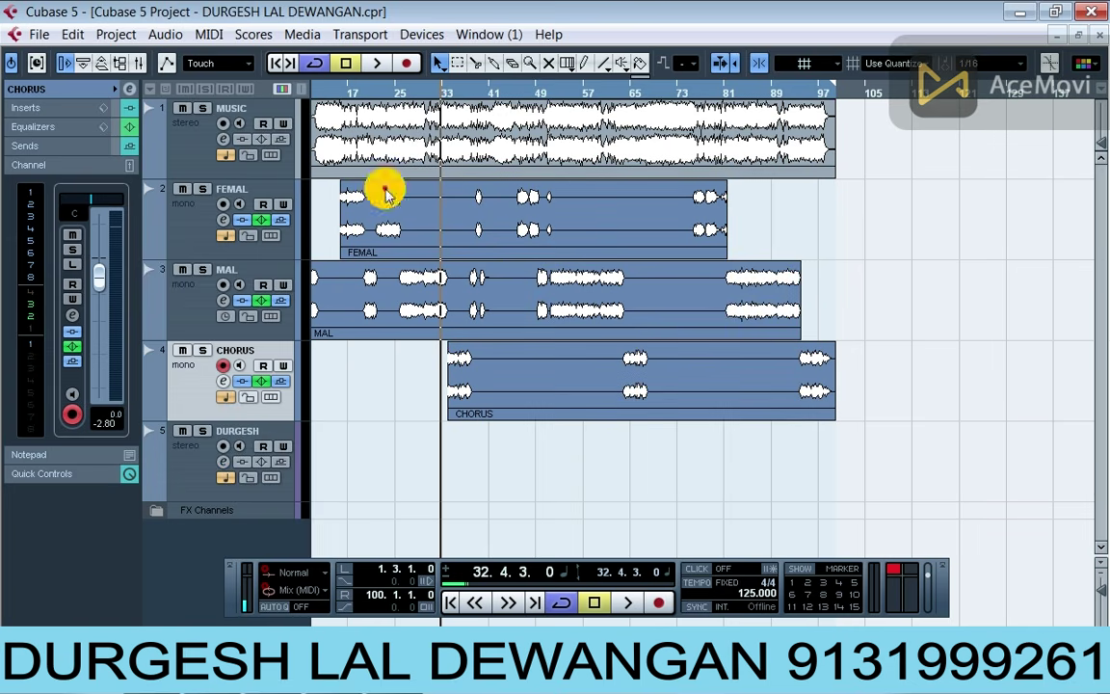
{"action": "left_click", "coordinate": [335, 91]}
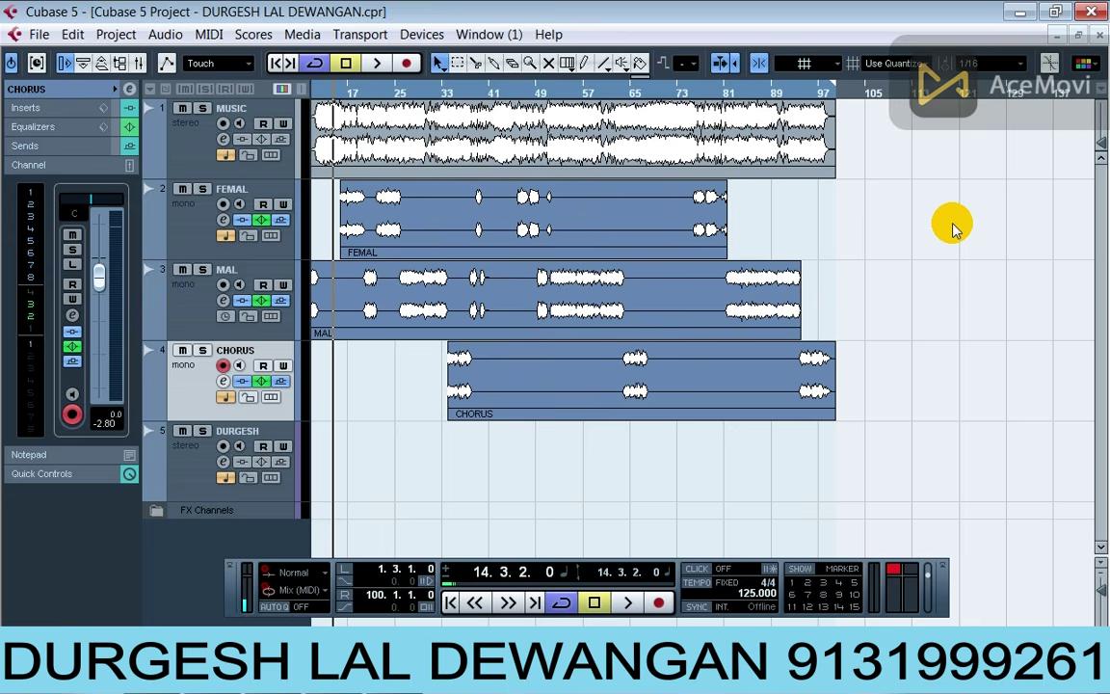
{"action": "key", "text": "F3"}
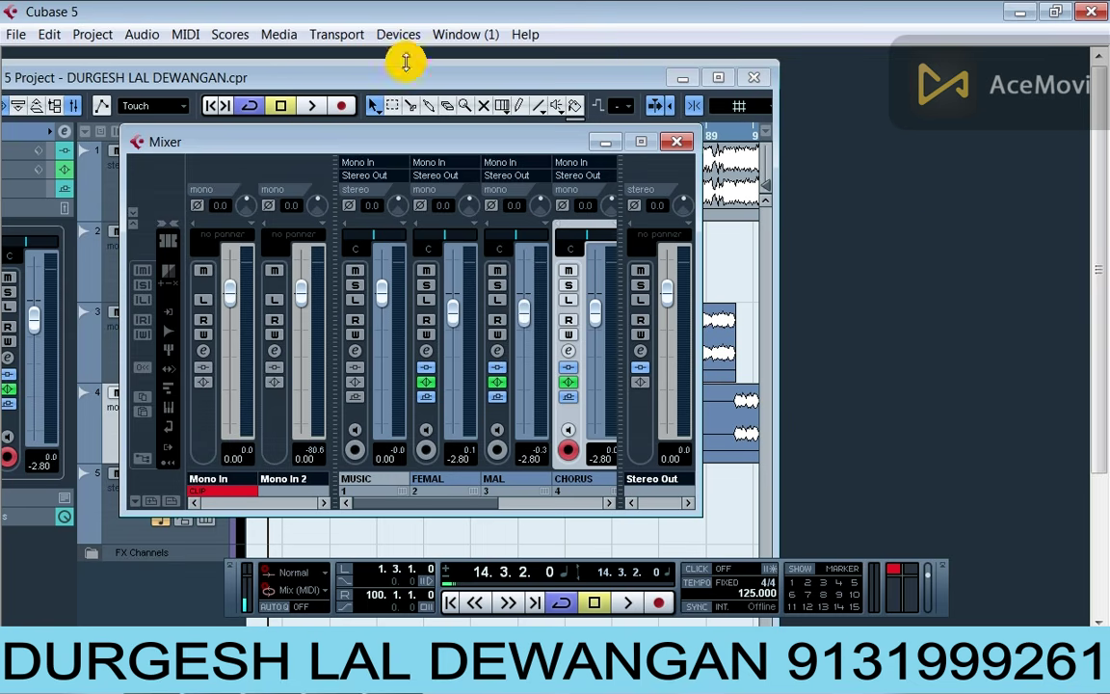
{"action": "left_click_drag", "start_coordinate": [513, 136], "coordinate": [588, 132]}
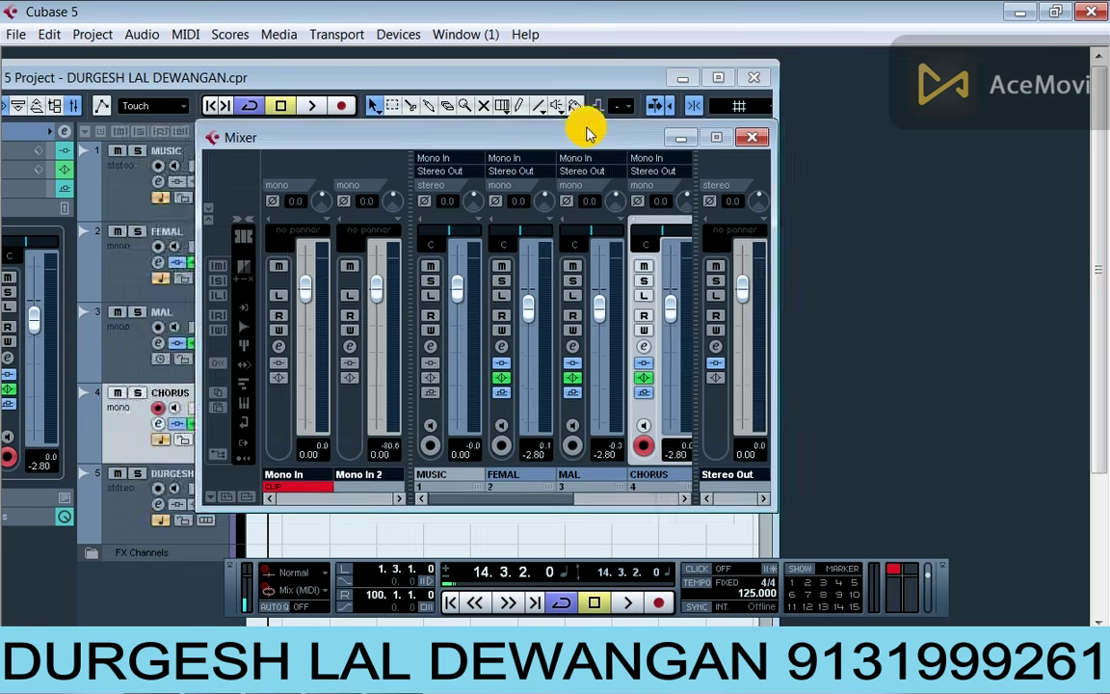
{"action": "left_click", "coordinate": [718, 348]}
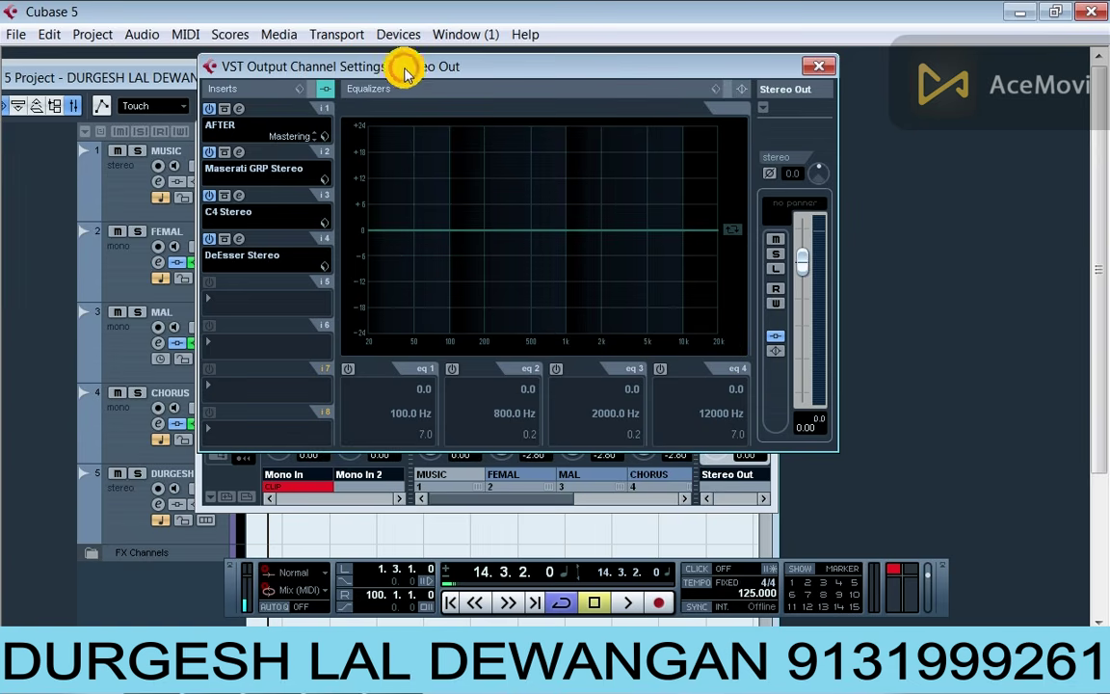
{"action": "left_click_drag", "start_coordinate": [416, 62], "coordinate": [325, 126]}
Step: Inspect the AFTER mastering processor in Stereo Out's first insert and its Mastering preset, then close the plug-in
{"action": "left_click", "coordinate": [143, 202]}
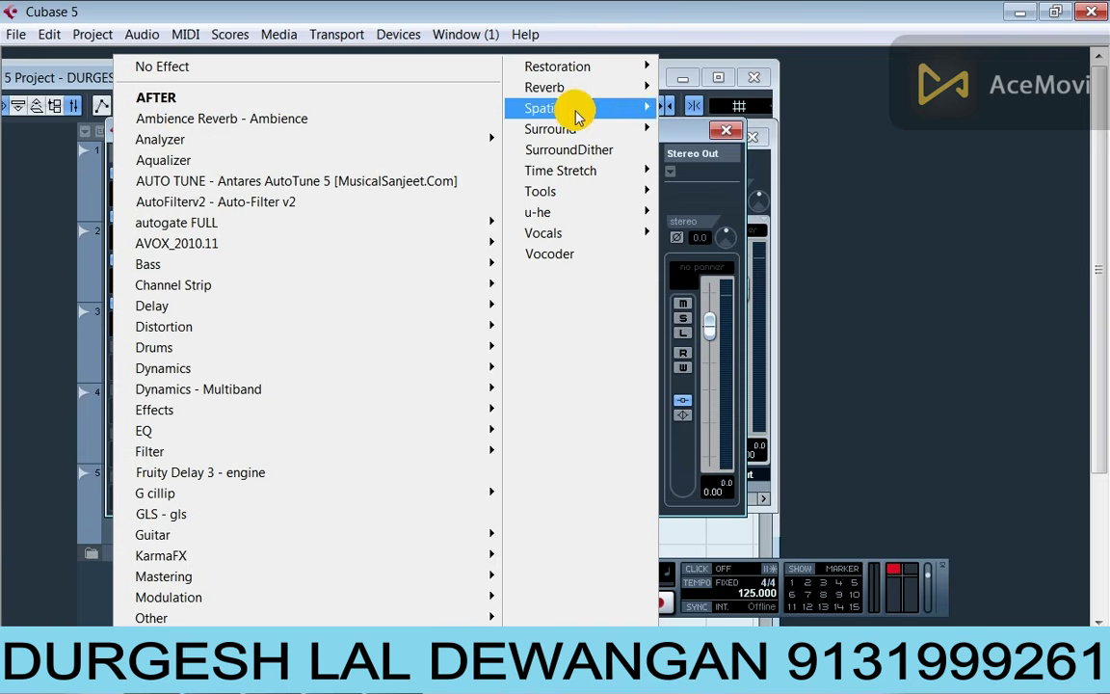
{"action": "left_click", "coordinate": [152, 137]}
{"action": "left_click", "coordinate": [147, 183]}
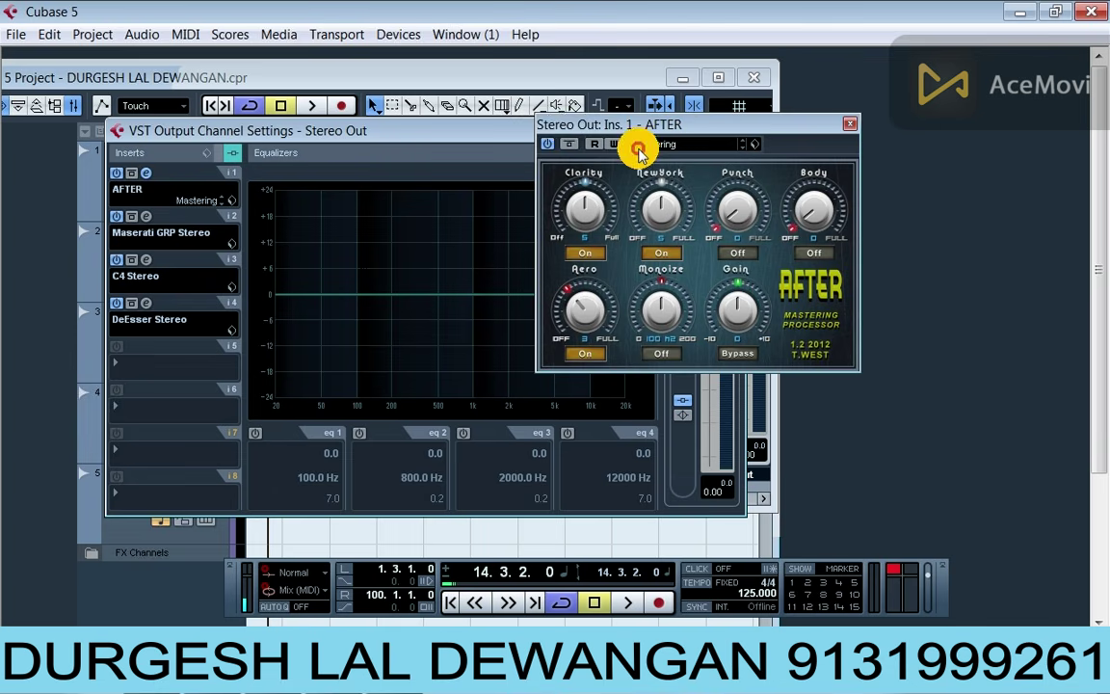
{"action": "left_click", "coordinate": [690, 144]}
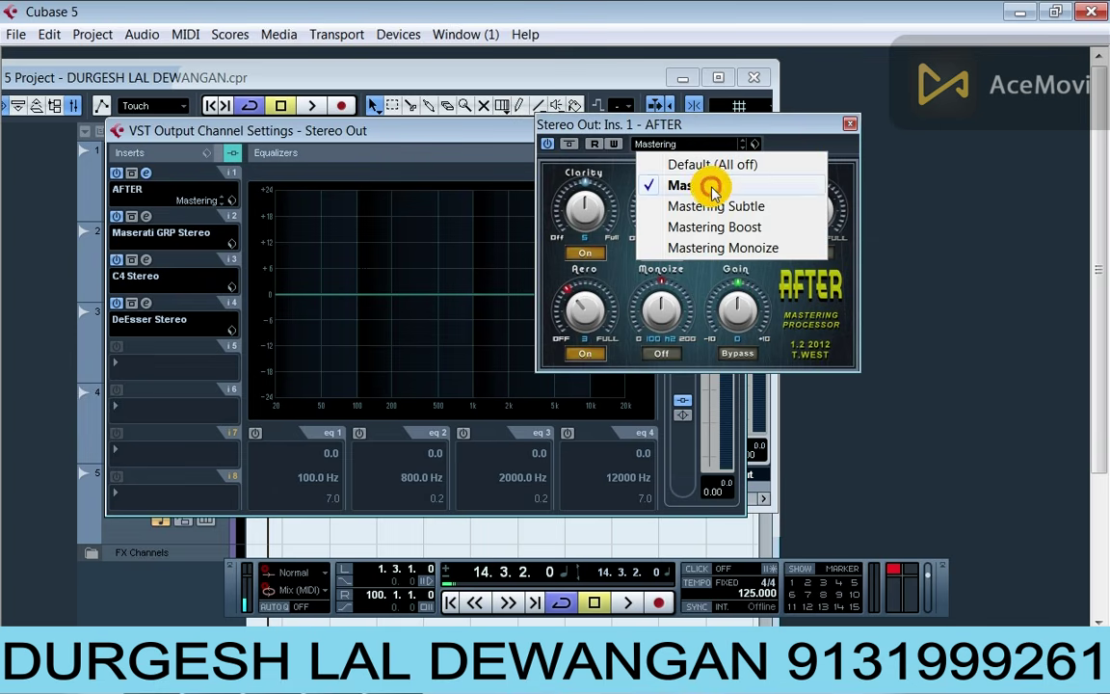
{"action": "left_click", "coordinate": [850, 126]}
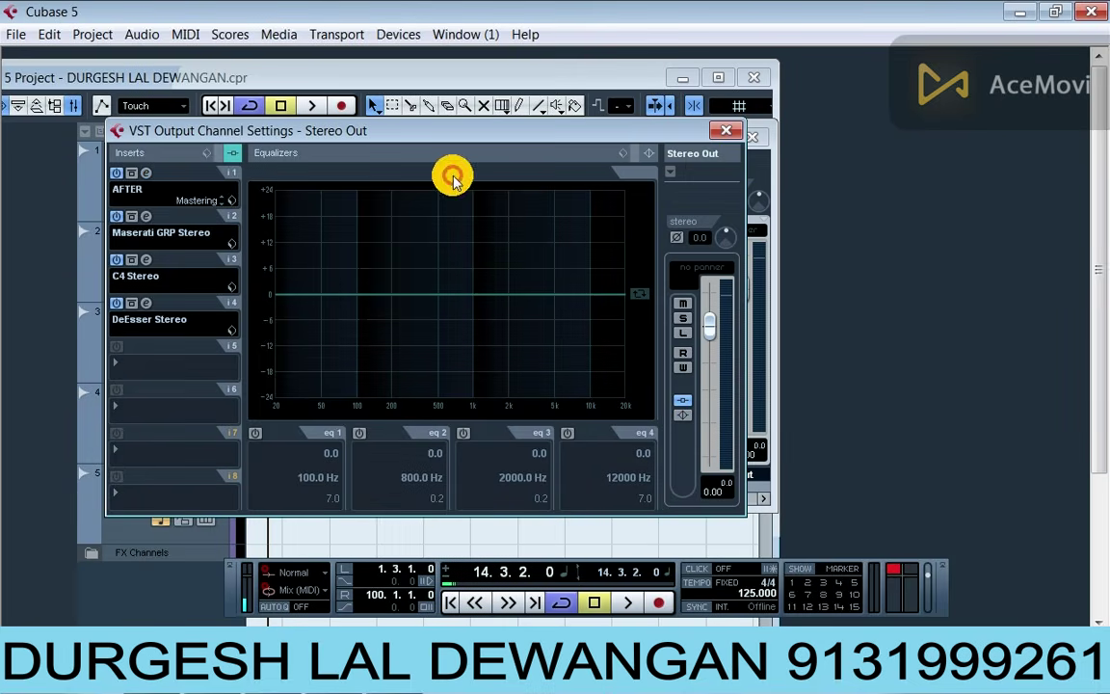
Step: Open Maserati GRP Stereo in Stereo Out's second insert and choose its Master mode
{"action": "left_click", "coordinate": [146, 217]}
{"action": "left_click_drag", "start_coordinate": [472, 85], "coordinate": [453, 115]}
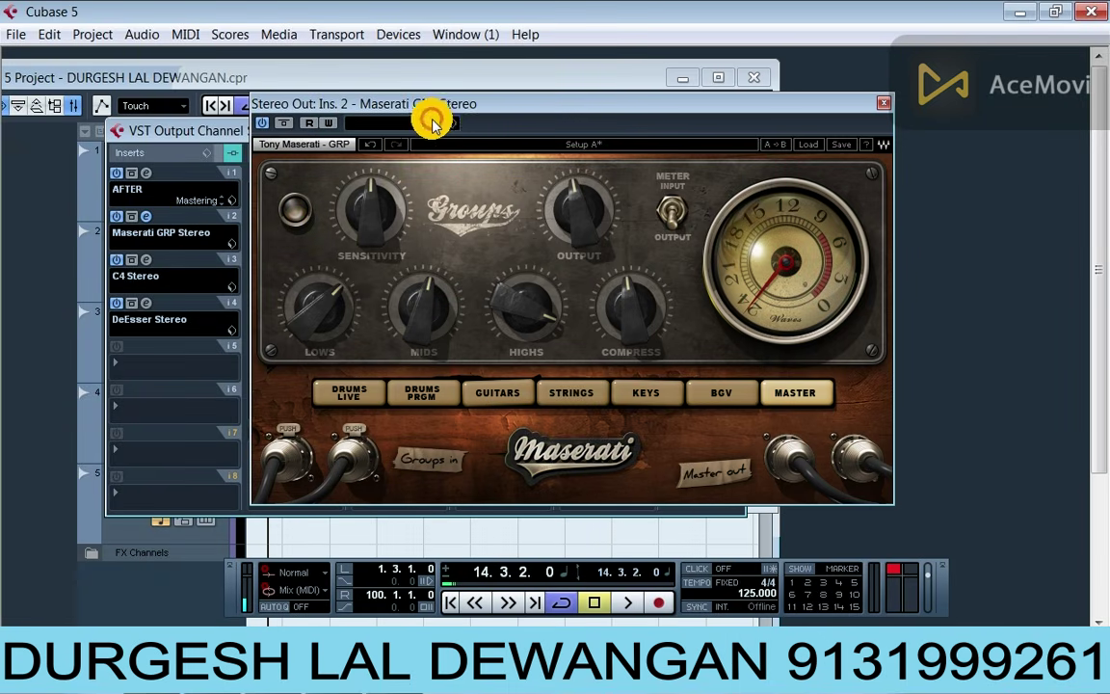
{"action": "left_click_drag", "start_coordinate": [523, 113], "coordinate": [508, 110]}
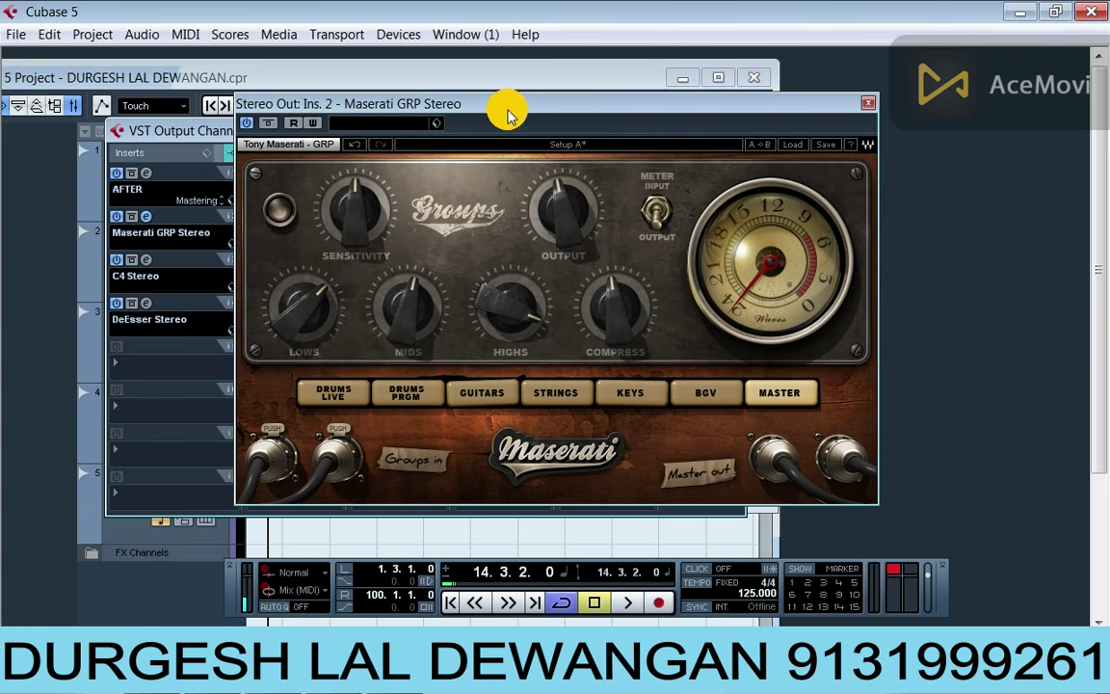
{"action": "left_click", "coordinate": [784, 403]}
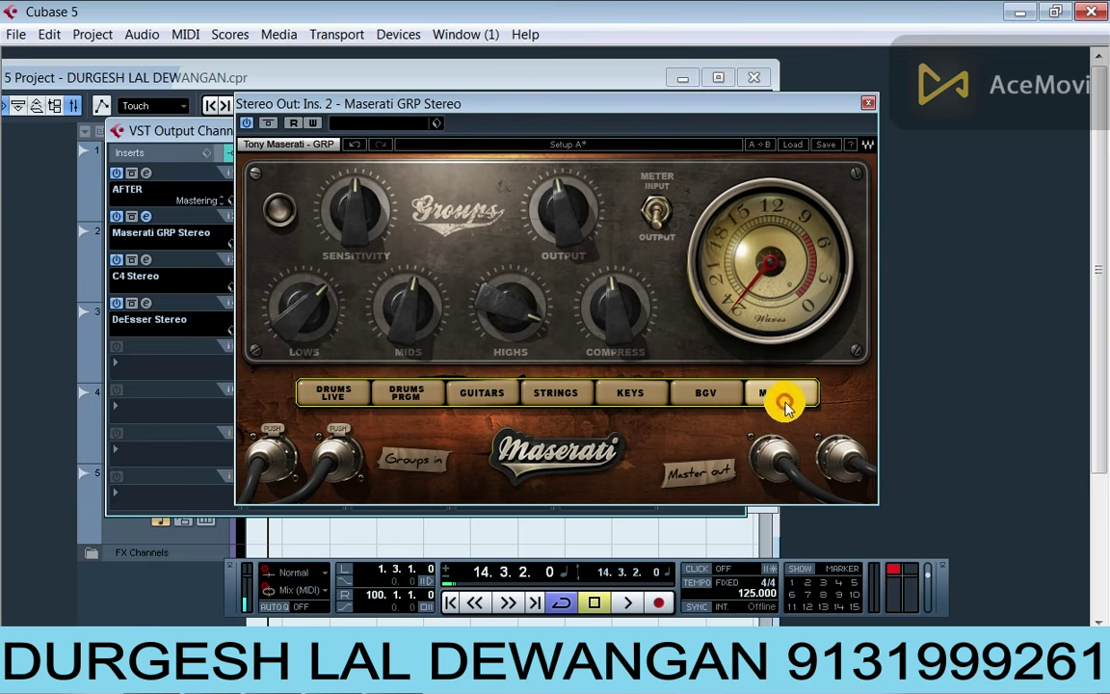
Step: Close Maserati GRP Stereo and look up its Mastering category in the plug-in list of Stereo Out's second insert, keeping the effect
{"action": "left_click", "coordinate": [870, 106]}
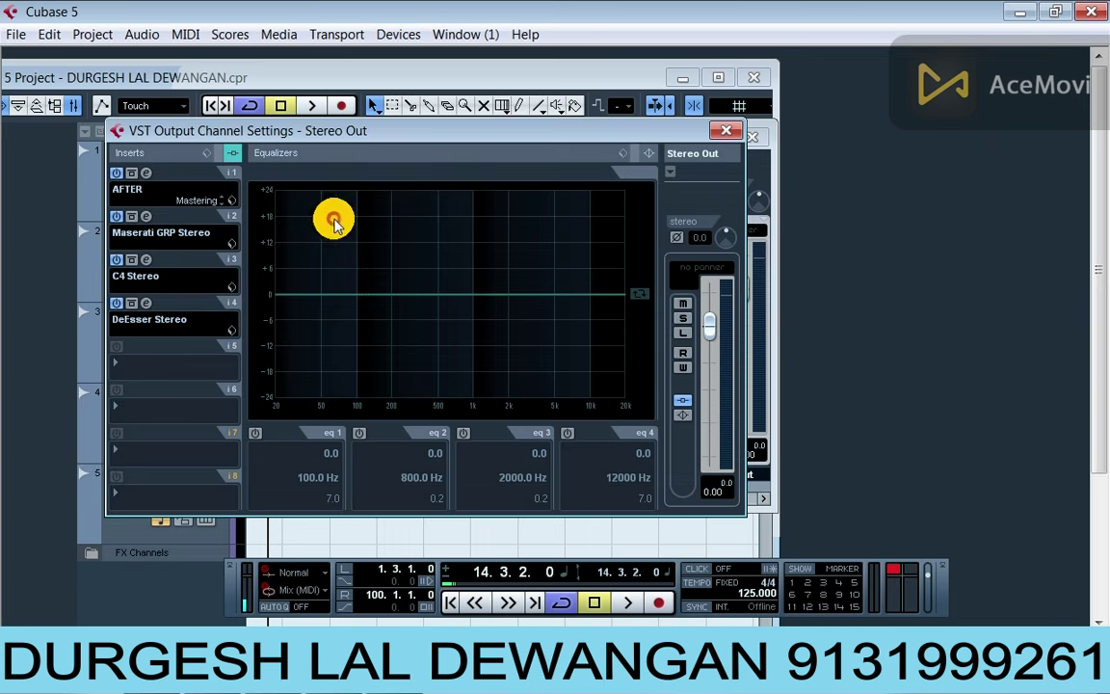
{"action": "left_click", "coordinate": [149, 231]}
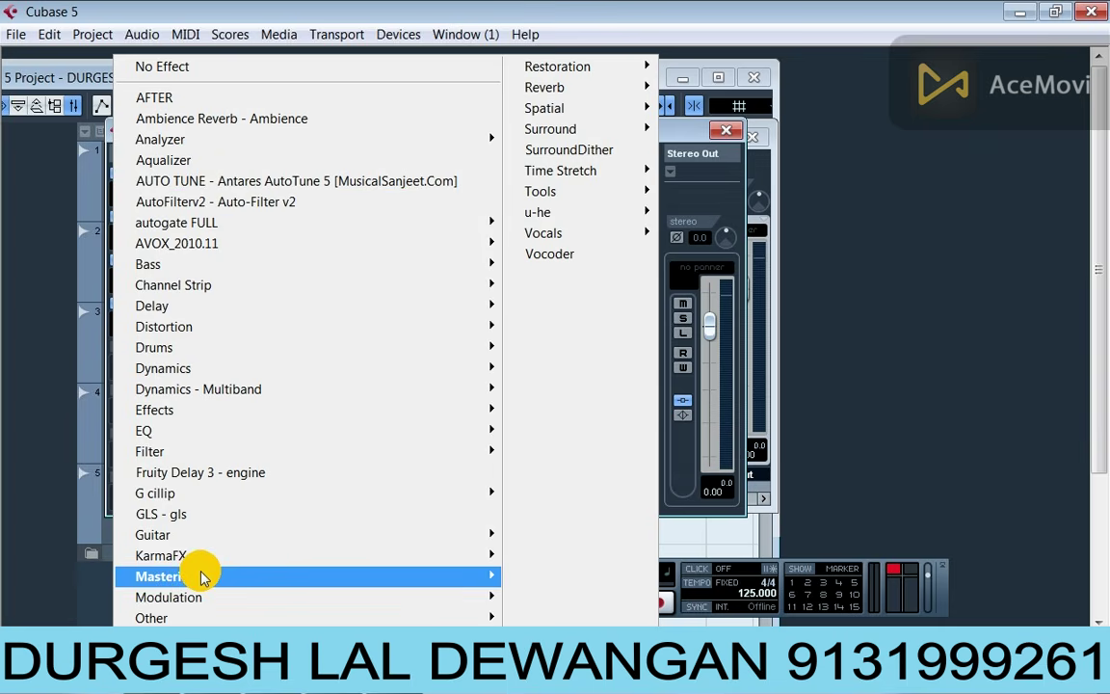
{"action": "mouse_move", "coordinate": [202, 576]}
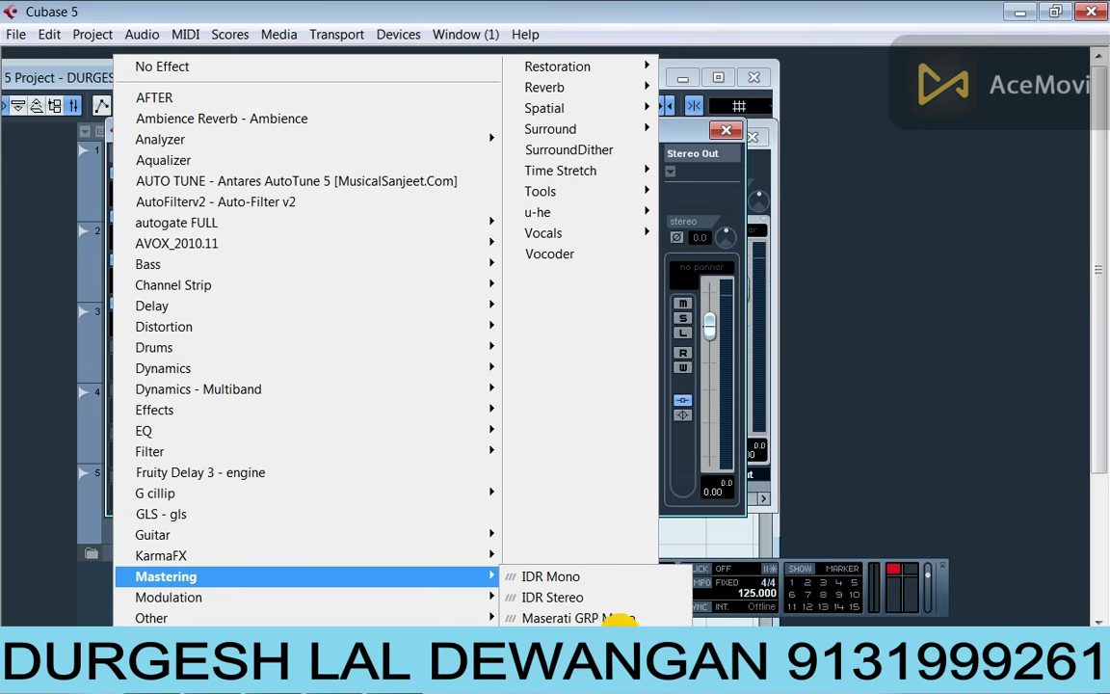
{"action": "left_click", "coordinate": [686, 142]}
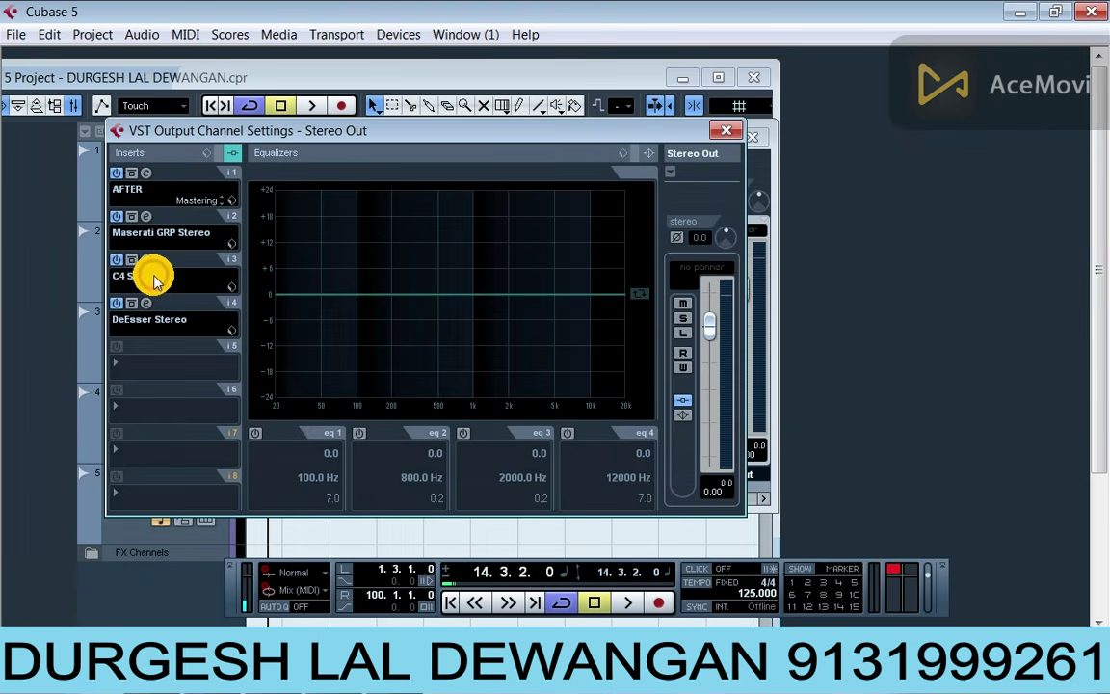
Step: Look up C4 Stereo in the Dynamics - Multiband category for insert 3, then inspect its settings and close the plug-in
{"action": "left_click", "coordinate": [154, 289]}
{"action": "left_click", "coordinate": [156, 283]}
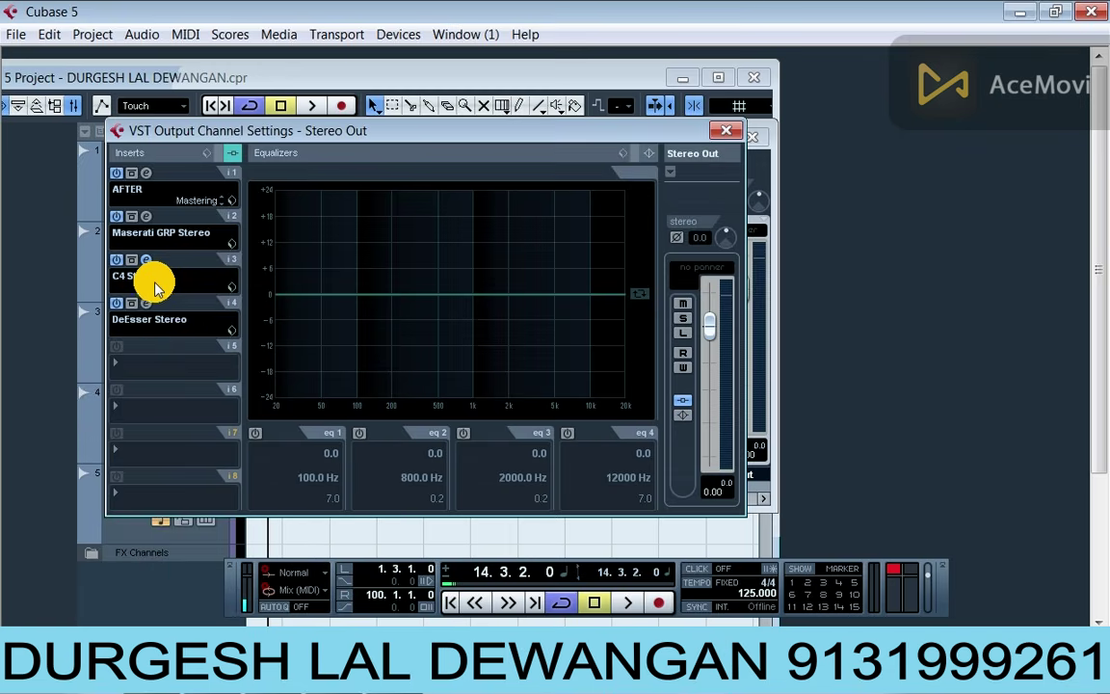
{"action": "left_click", "coordinate": [156, 281]}
{"action": "mouse_move", "coordinate": [255, 389]}
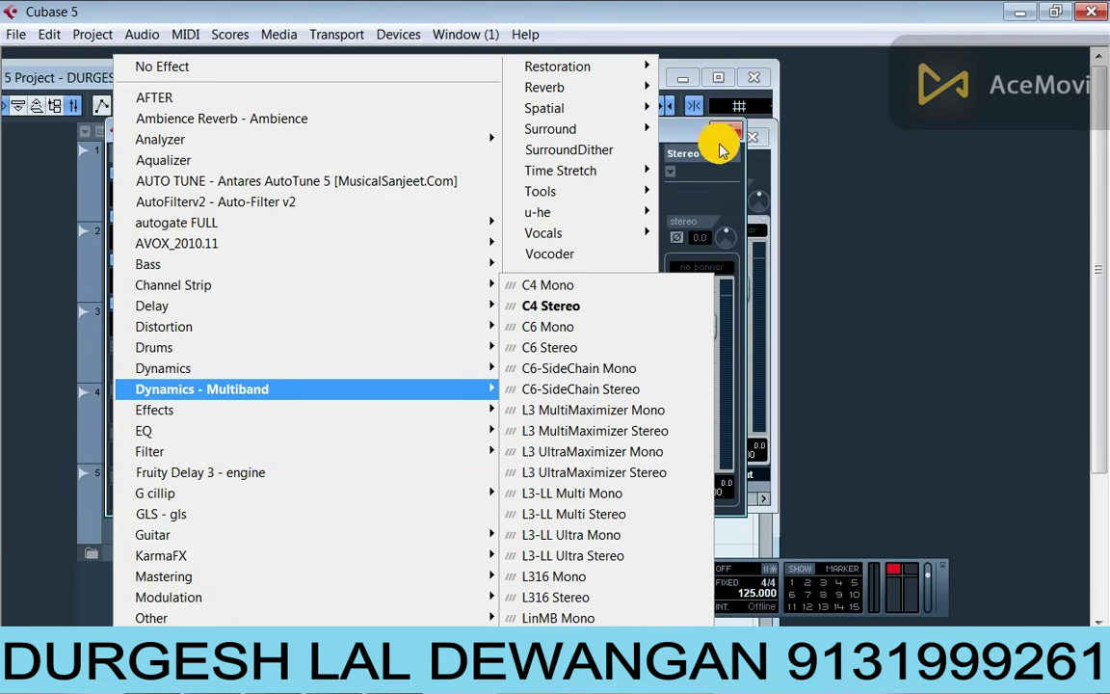
{"action": "key", "text": "Escape"}
{"action": "left_click", "coordinate": [145, 259]}
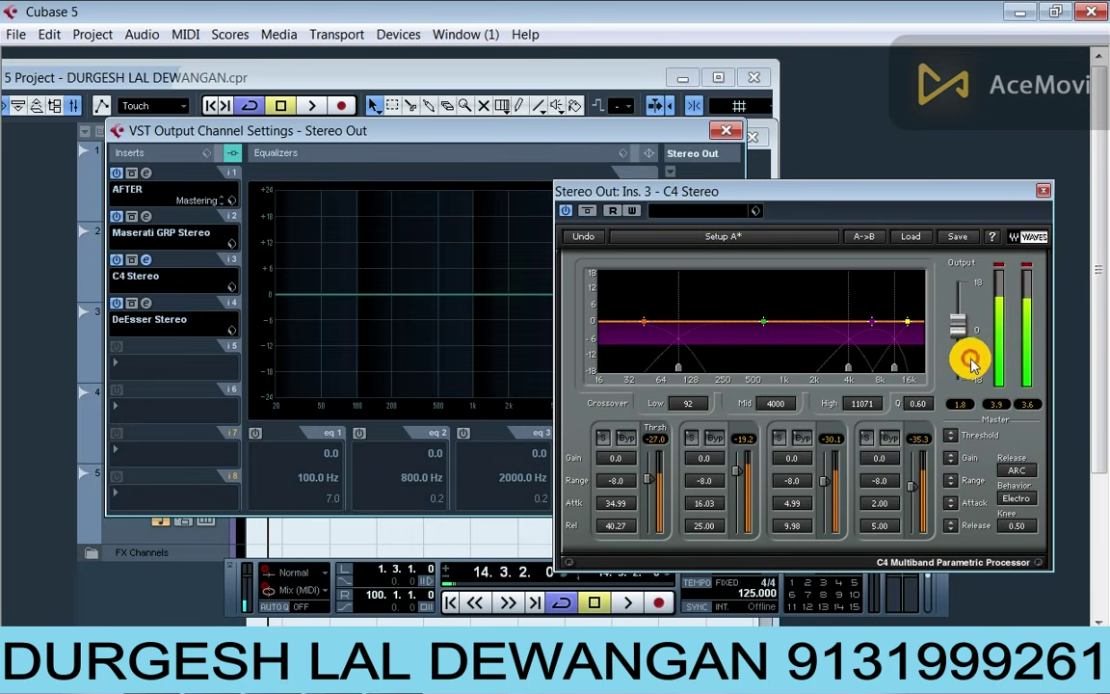
{"action": "left_click", "coordinate": [1050, 195]}
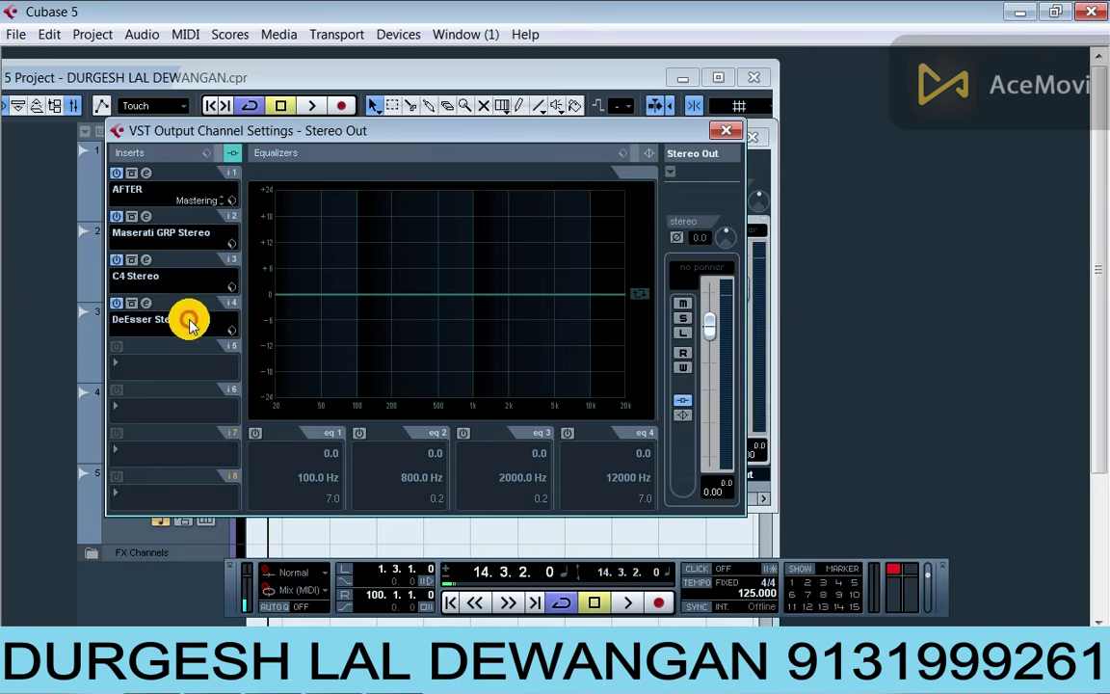
Step: Inspect DeEsser Stereo in insert 4 and look up its Dynamics category, then return to the maximized project window
{"action": "left_click", "coordinate": [145, 303]}
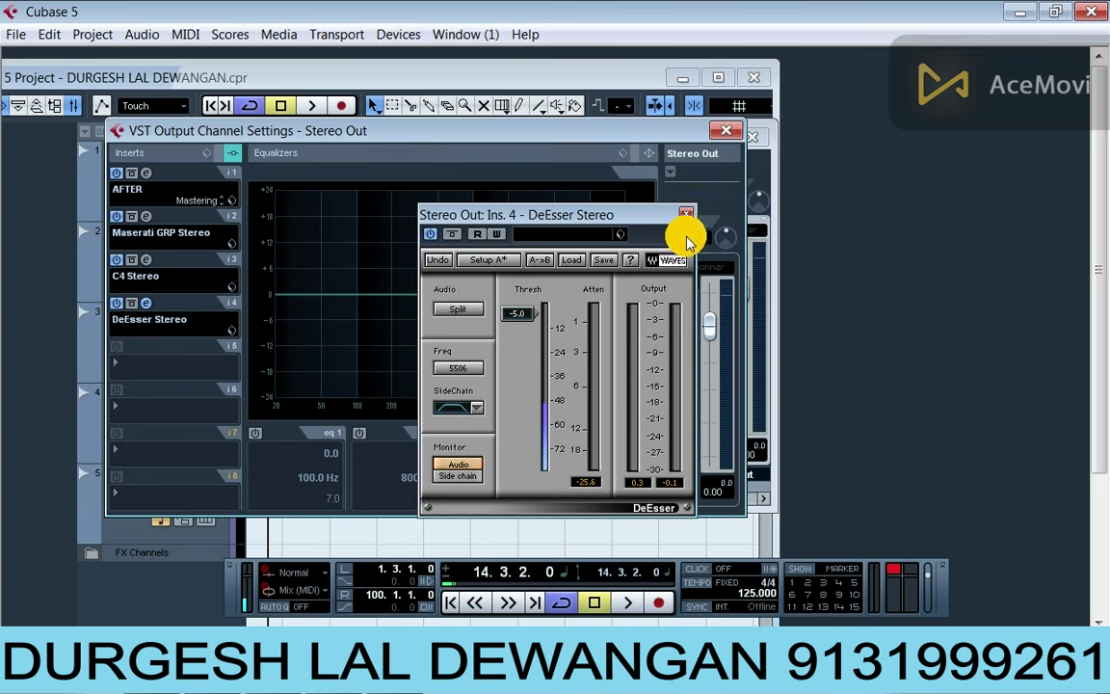
{"action": "left_click", "coordinate": [688, 224]}
{"action": "left_click", "coordinate": [151, 315]}
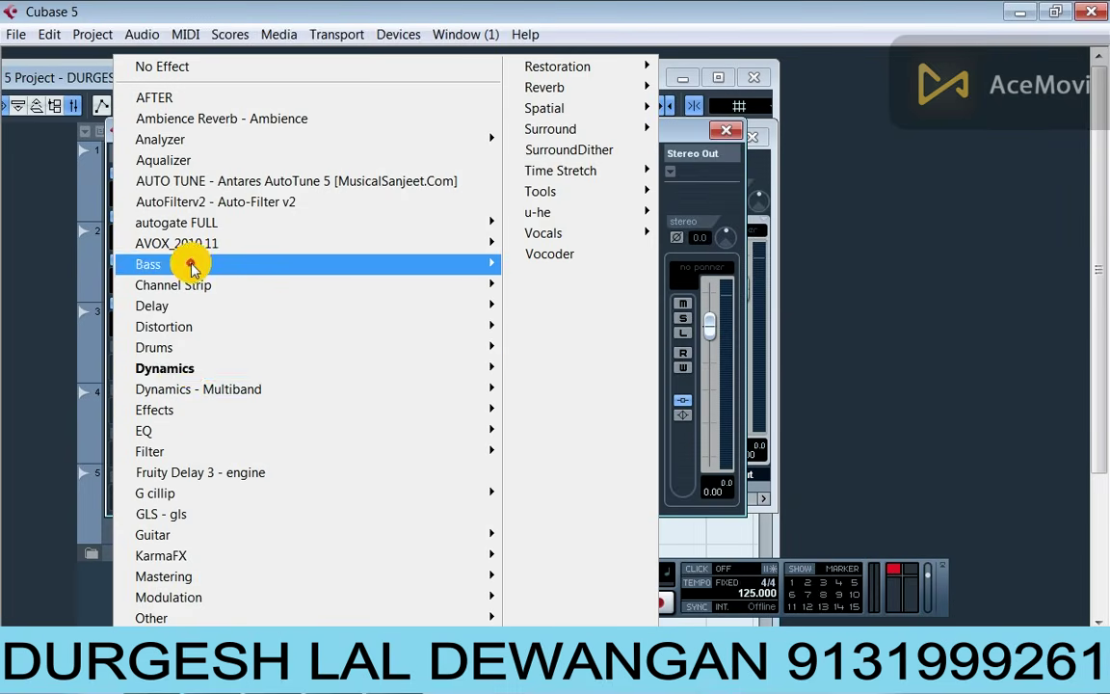
{"action": "mouse_move", "coordinate": [425, 367]}
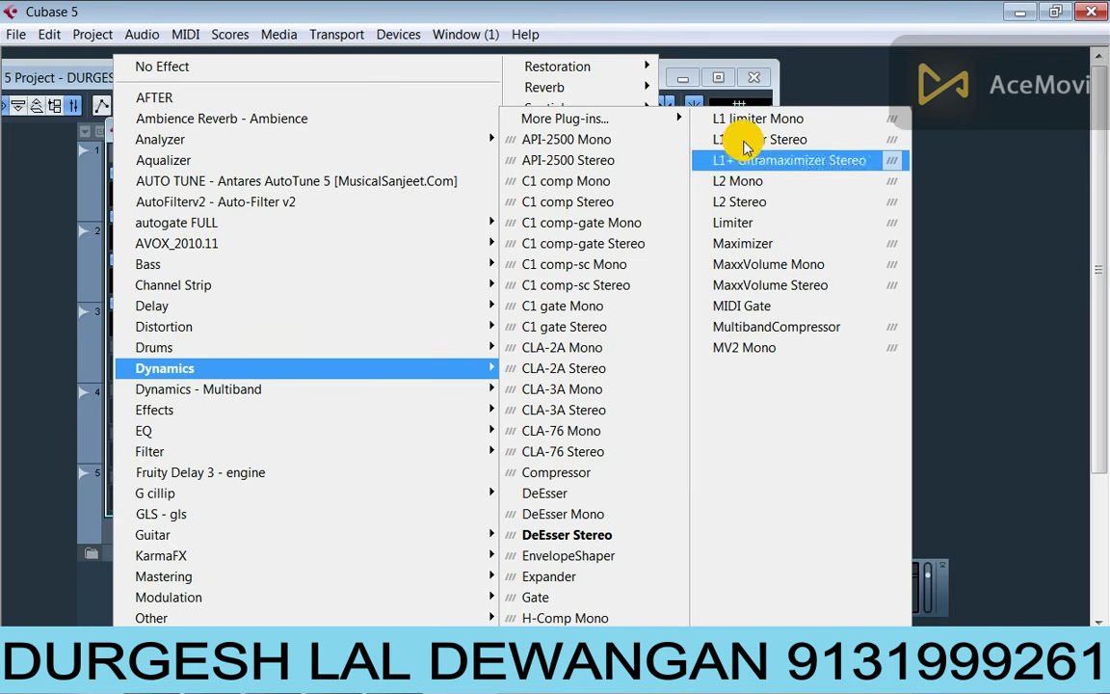
{"action": "left_click", "coordinate": [679, 68]}
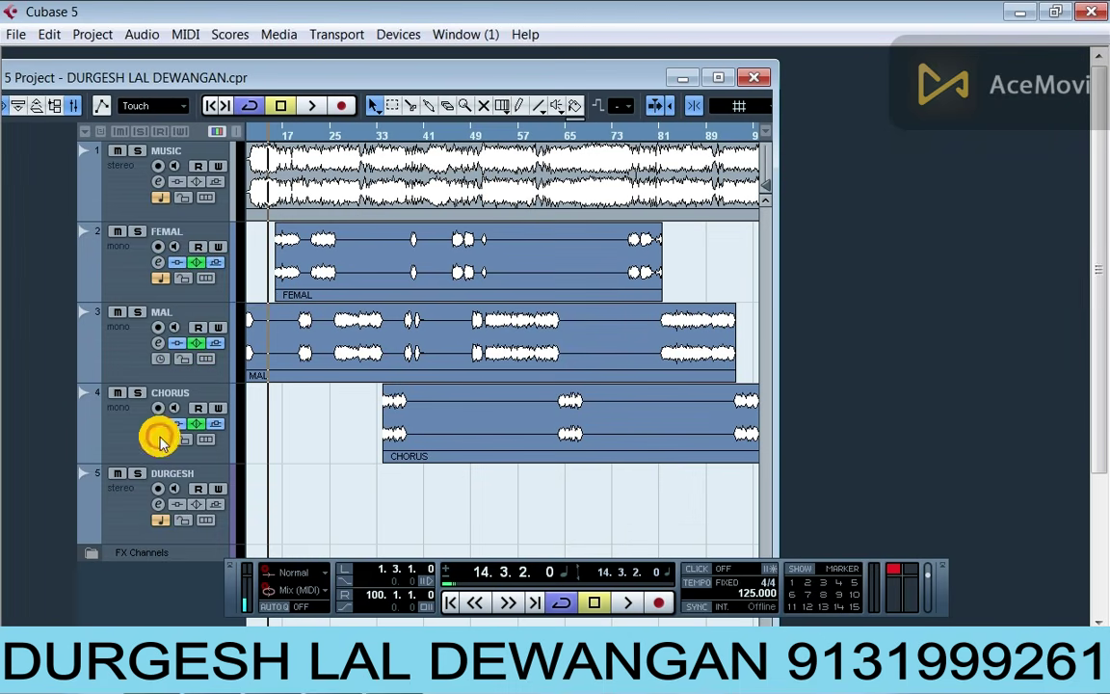
{"action": "left_click", "coordinate": [718, 81]}
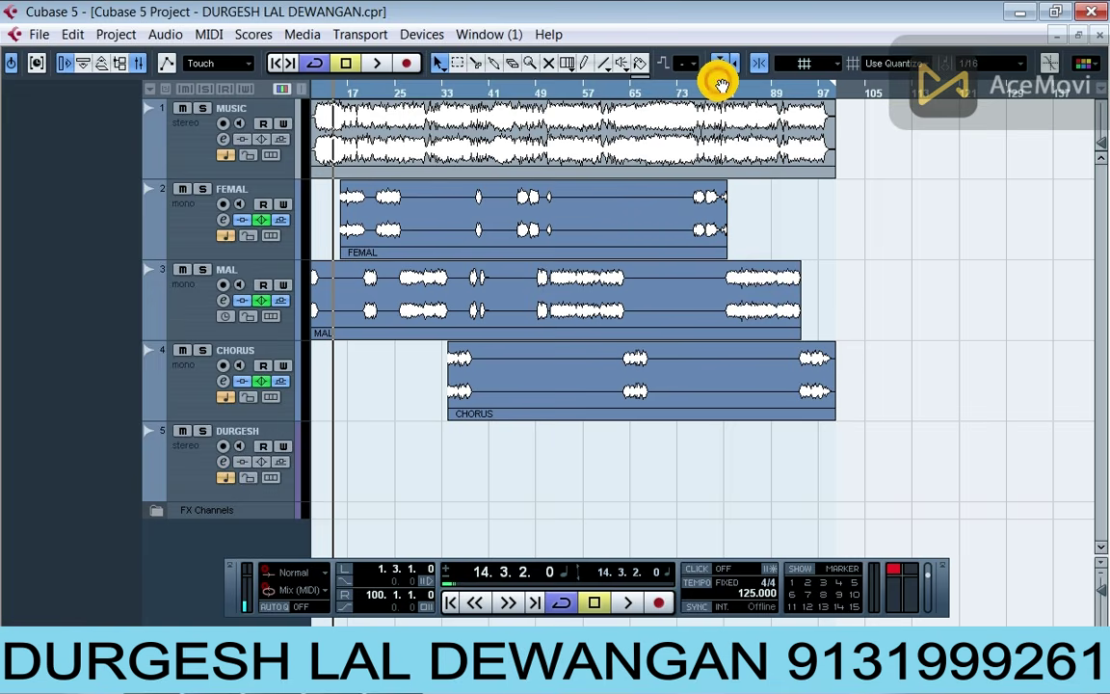
Step: Reopen DeEsser Stereo from the Stereo Out channel settings, inspect its side-chain and threshold controls, then return to the maximized project window
{"action": "key", "text": "F3"}
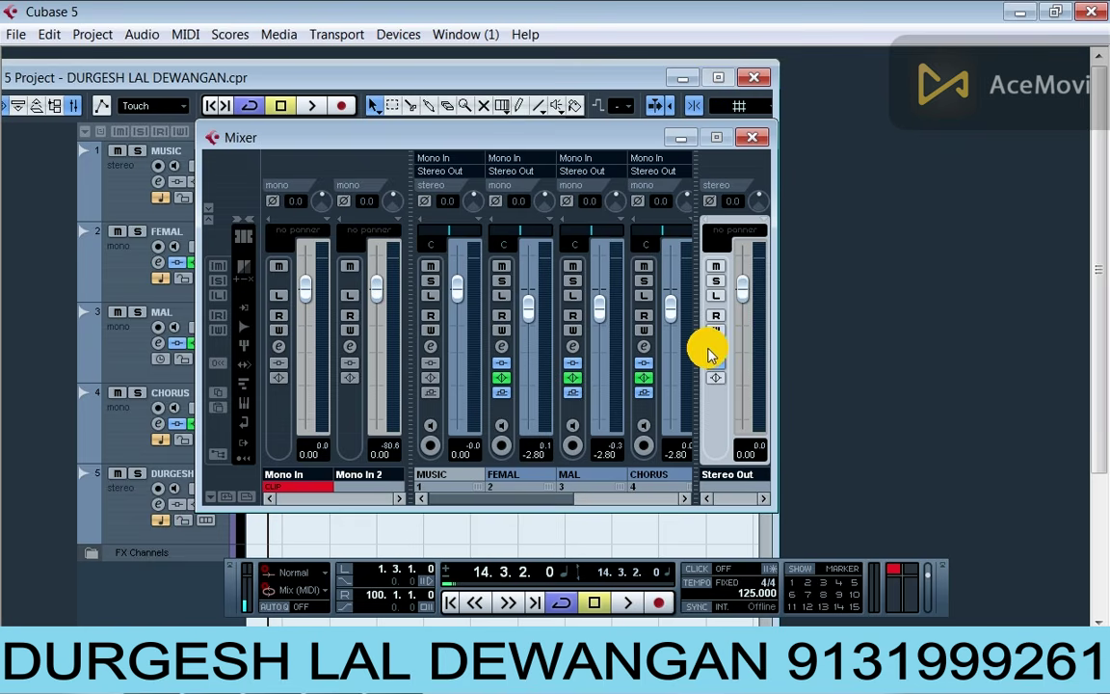
{"action": "left_click", "coordinate": [717, 347]}
{"action": "left_click", "coordinate": [146, 303]}
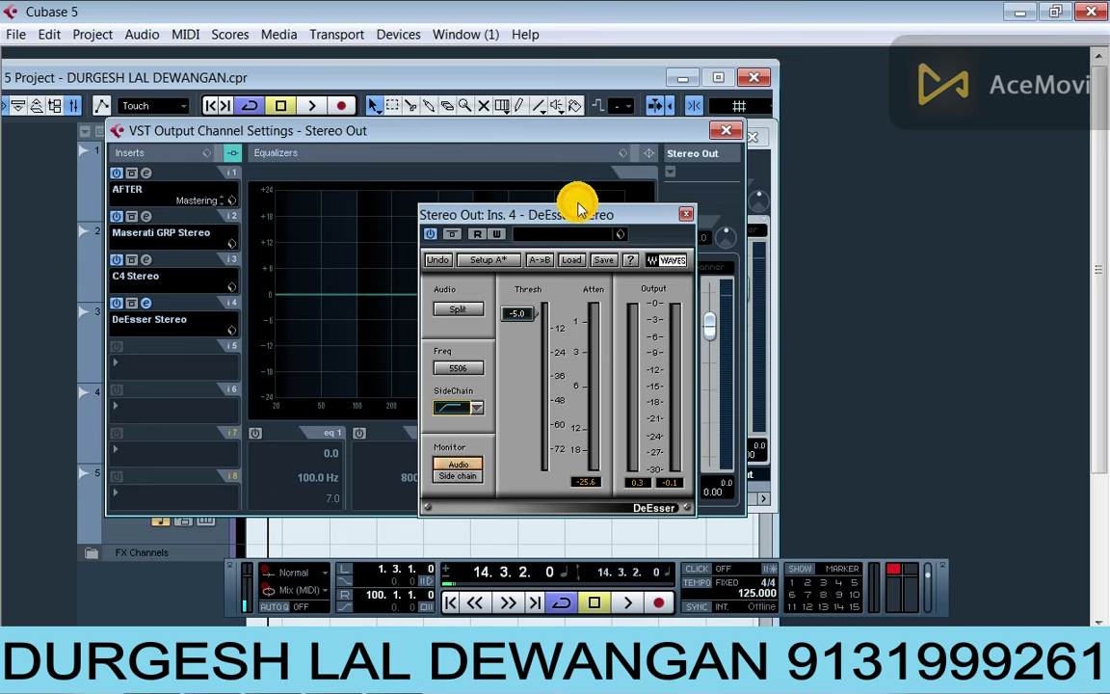
{"action": "left_click", "coordinate": [517, 305]}
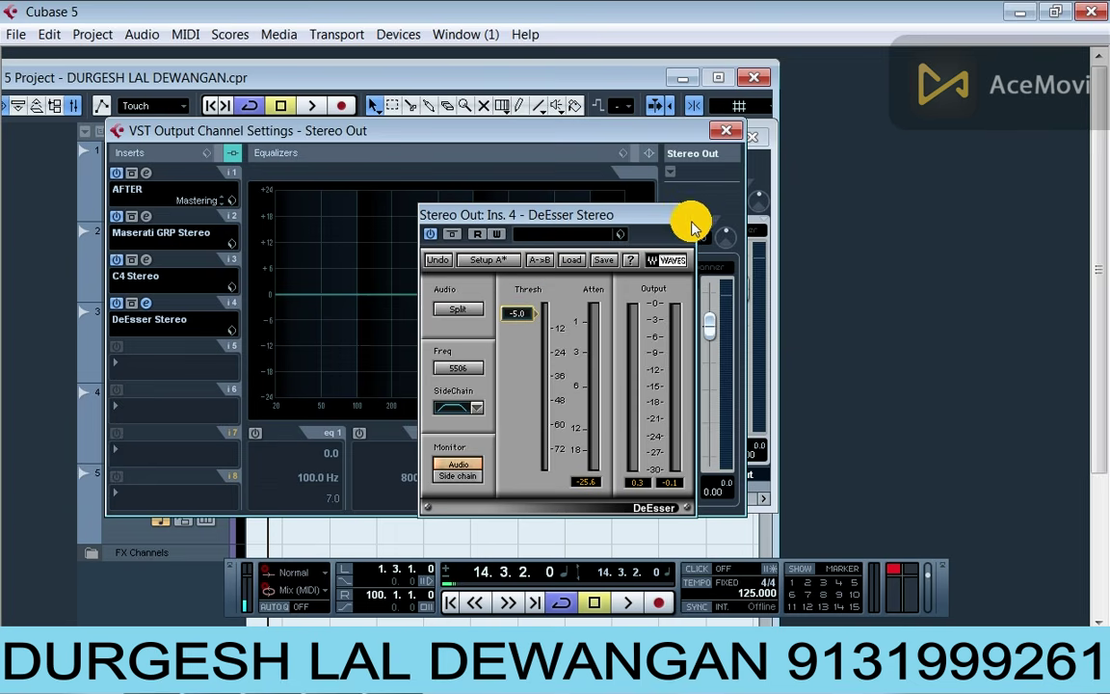
{"action": "left_click", "coordinate": [728, 131]}
{"action": "left_click", "coordinate": [734, 131]}
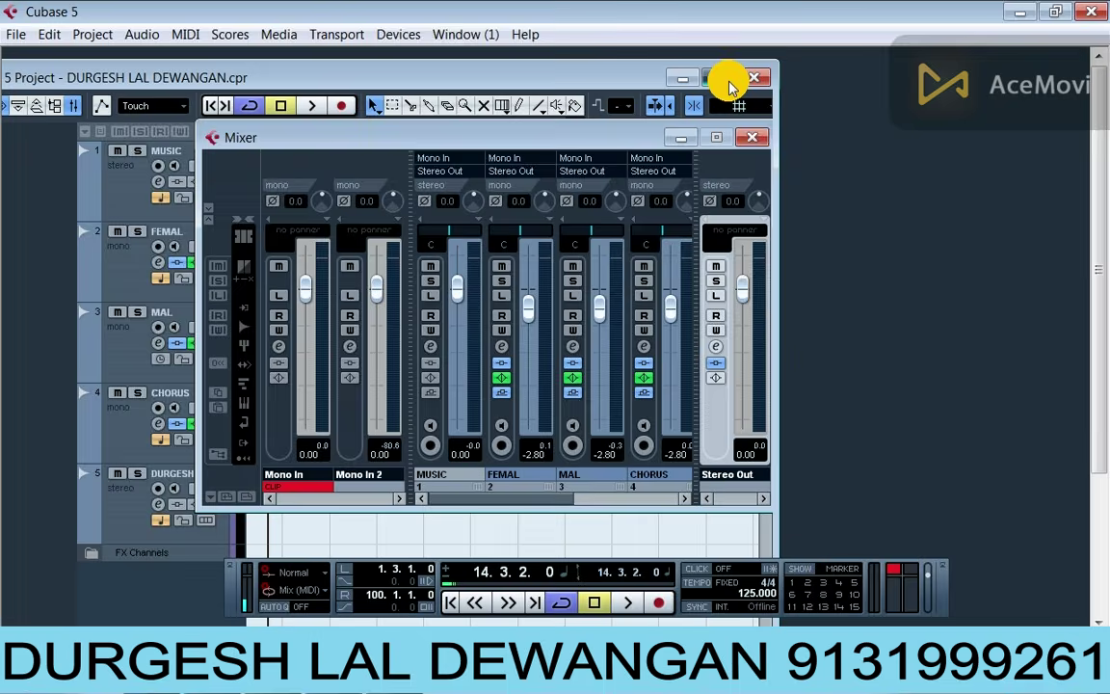
{"action": "left_click", "coordinate": [721, 79]}
Step: Select the FEMAL track and play the mix with the mixer open, then bypass Stereo Out's inserts and resume playback to compare
{"action": "left_click", "coordinate": [214, 241]}
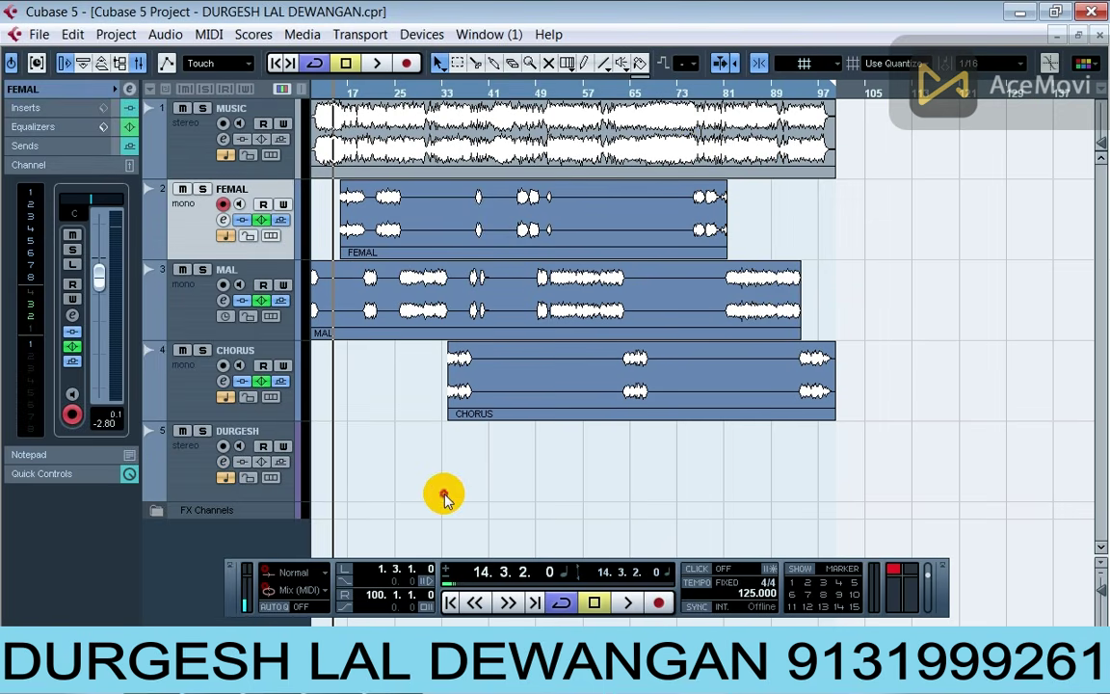
{"action": "key", "text": "F3"}
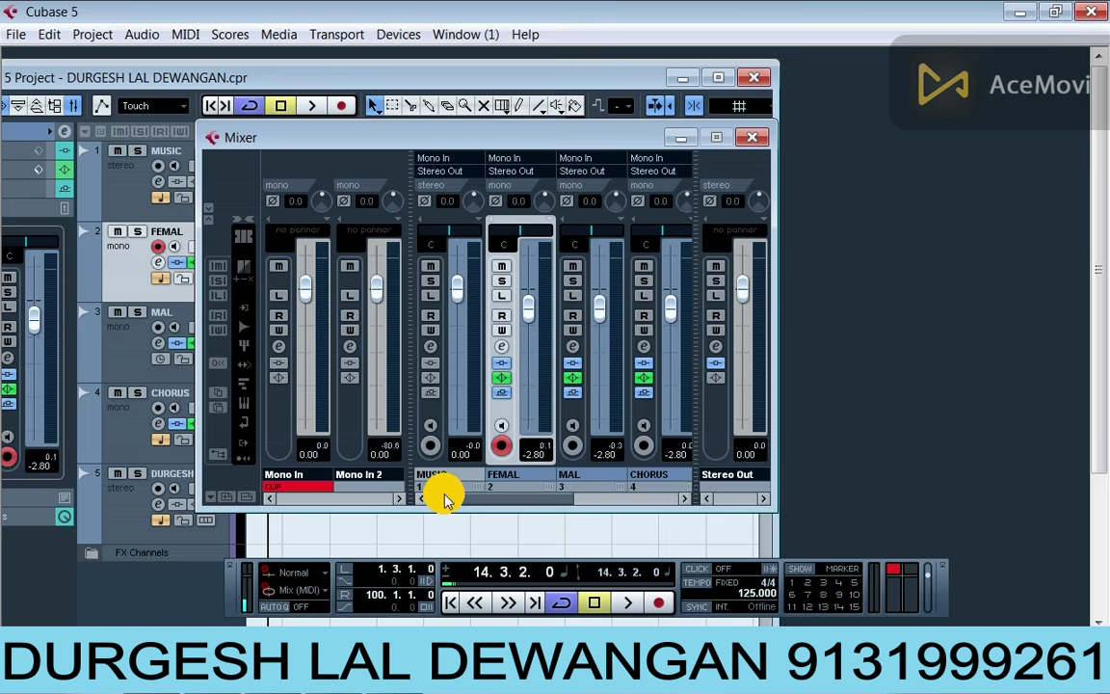
{"action": "left_click_drag", "start_coordinate": [541, 137], "coordinate": [416, 143]}
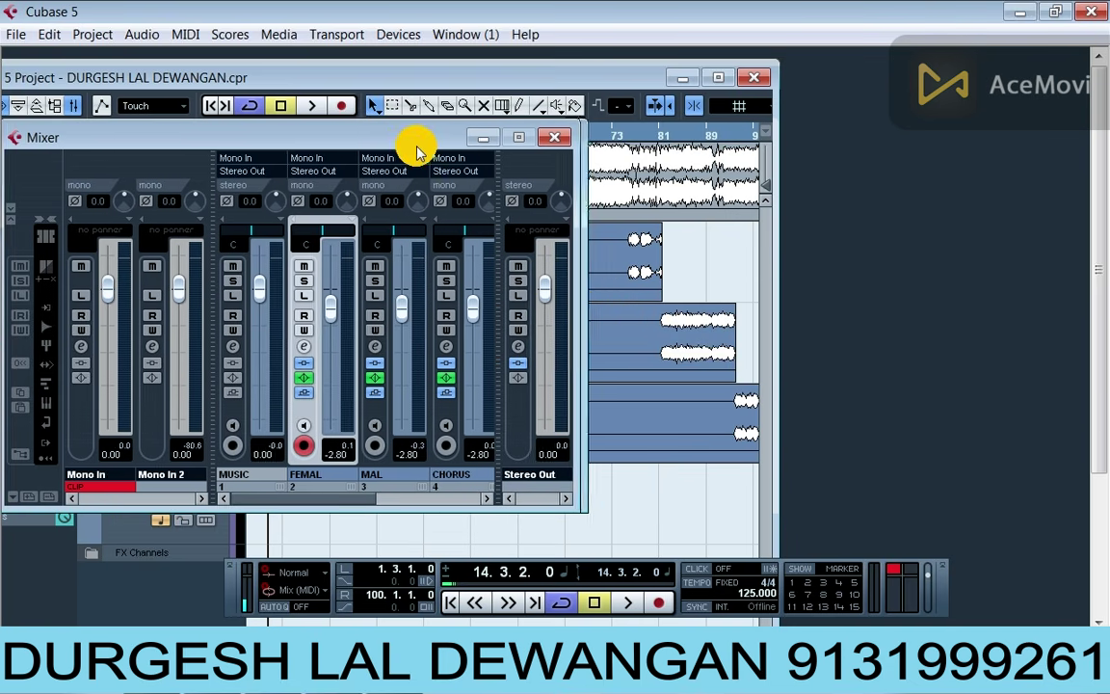
{"action": "key", "text": "space"}
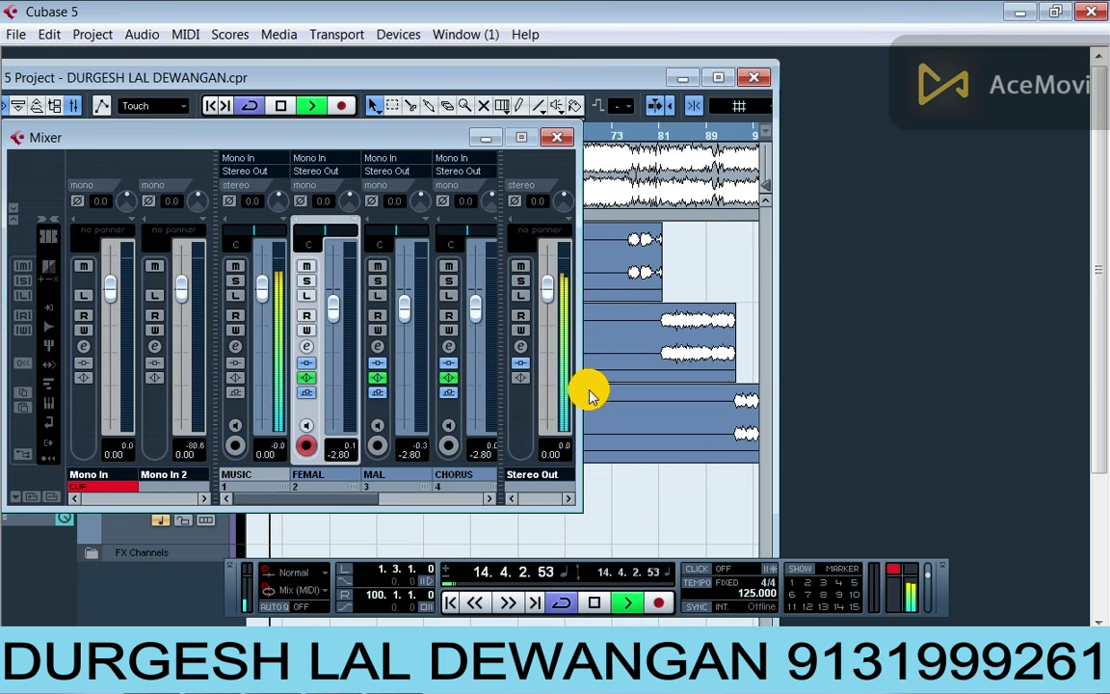
{"action": "key", "text": "space"}
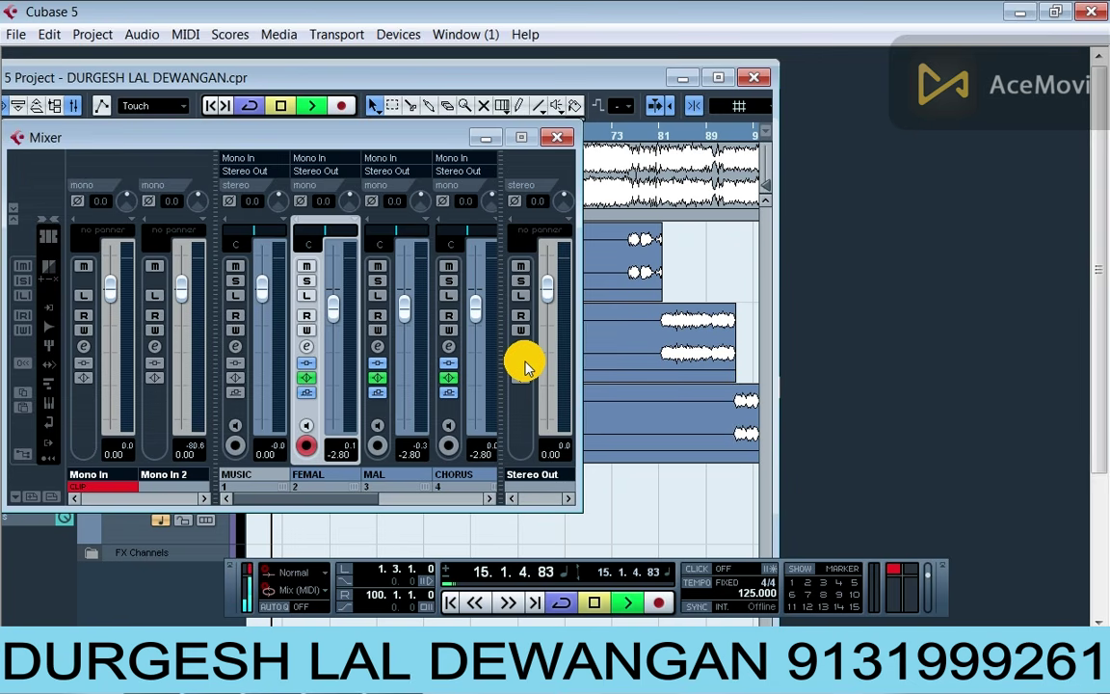
{"action": "key", "text": "space"}
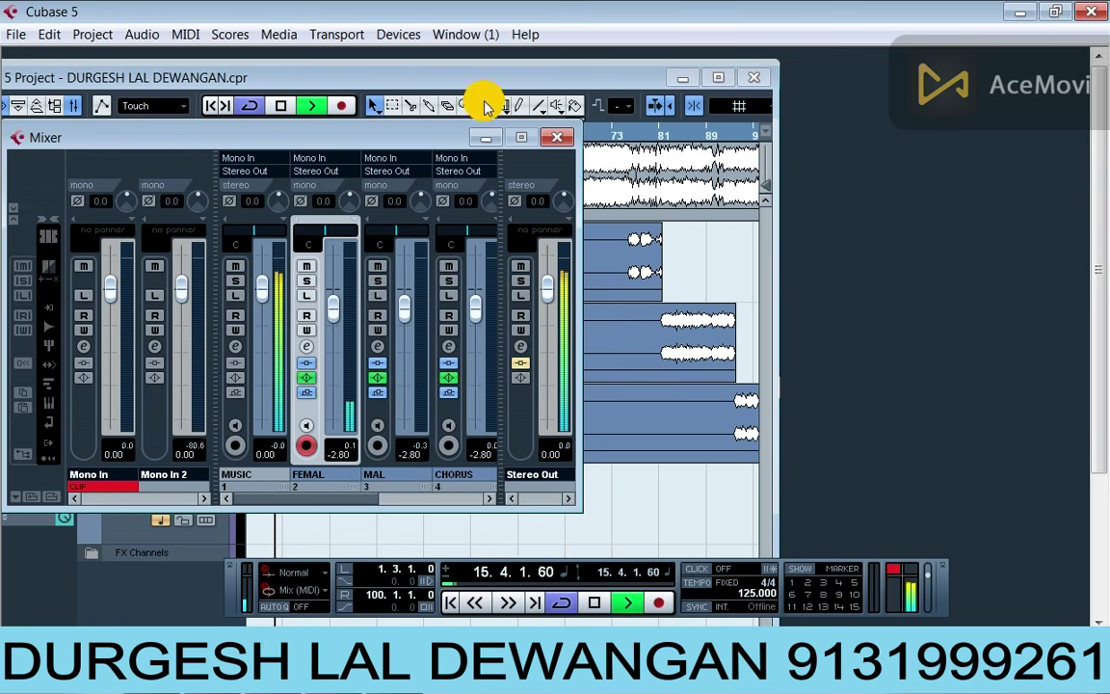
Step: Keep listening to the mix in the maximized project window, checking the channel levels in the mixer once during playback
{"action": "left_click_drag", "start_coordinate": [421, 143], "coordinate": [553, 164]}
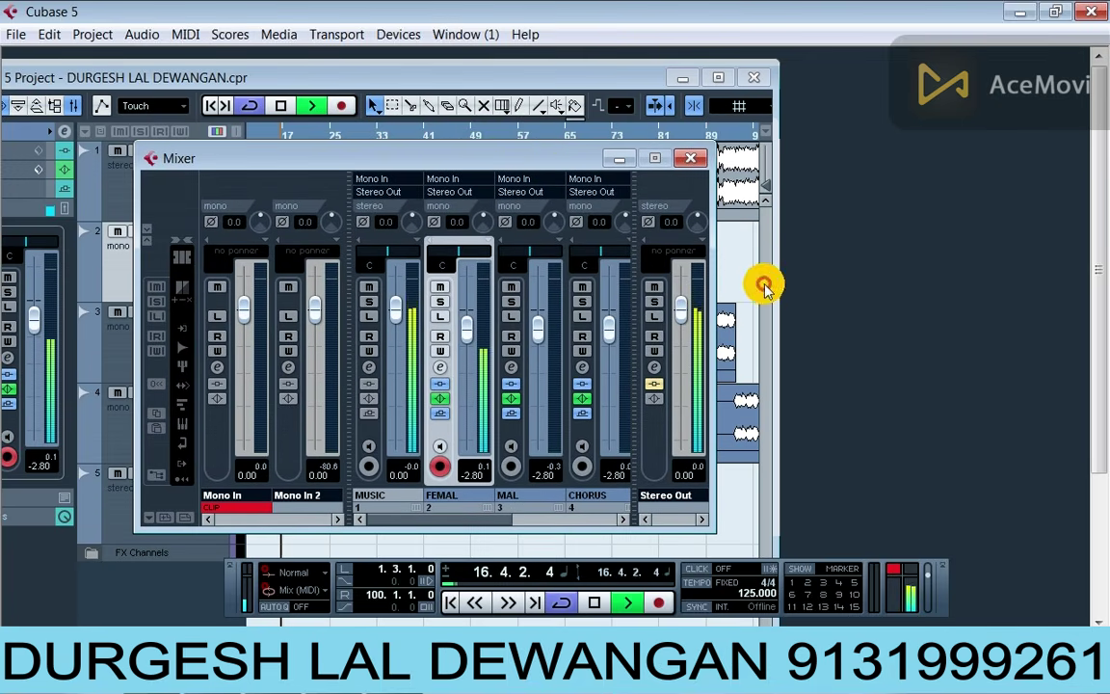
{"action": "left_click", "coordinate": [690, 158]}
{"action": "left_click", "coordinate": [718, 77]}
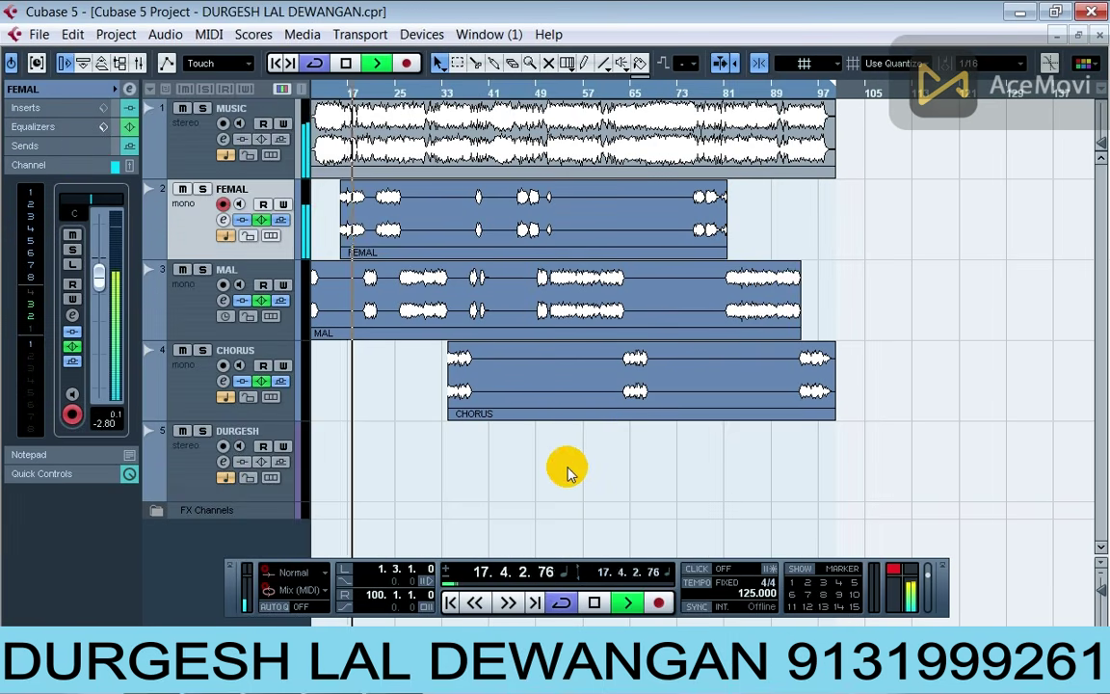
{"action": "key", "text": "F3"}
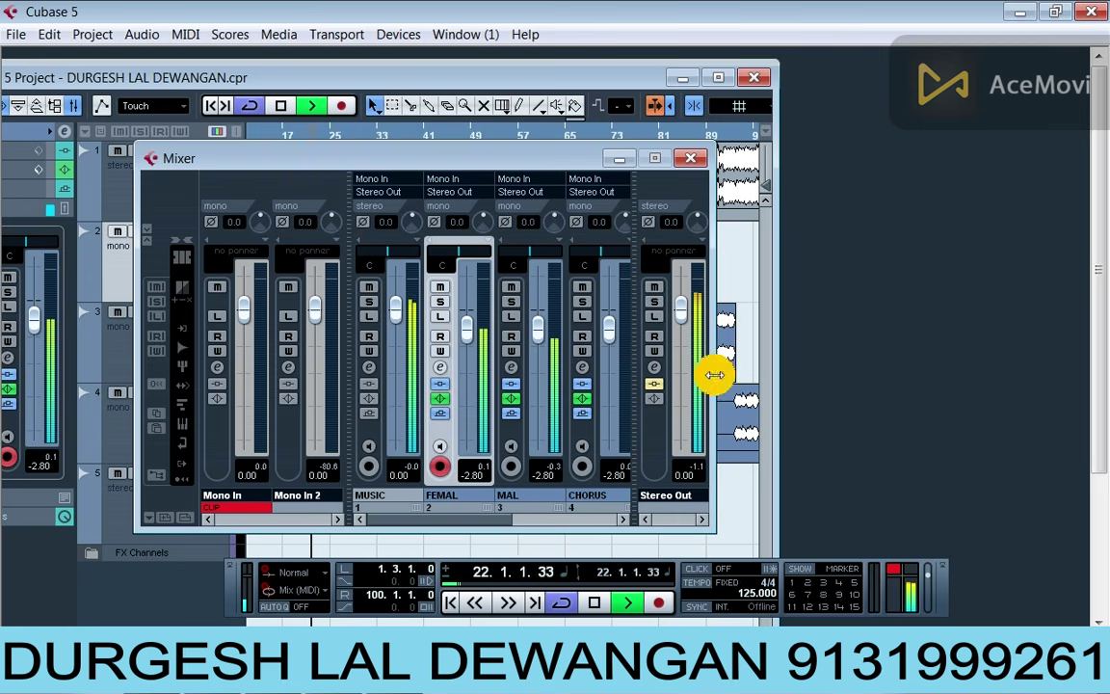
{"action": "left_click", "coordinate": [702, 158]}
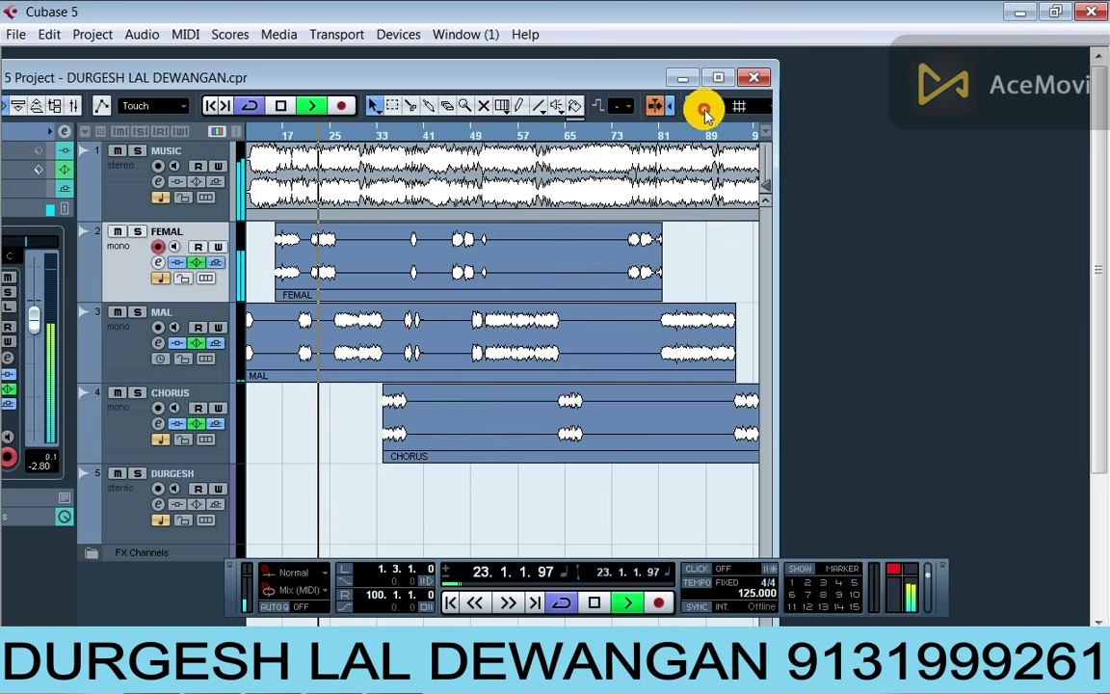
{"action": "left_click", "coordinate": [718, 77]}
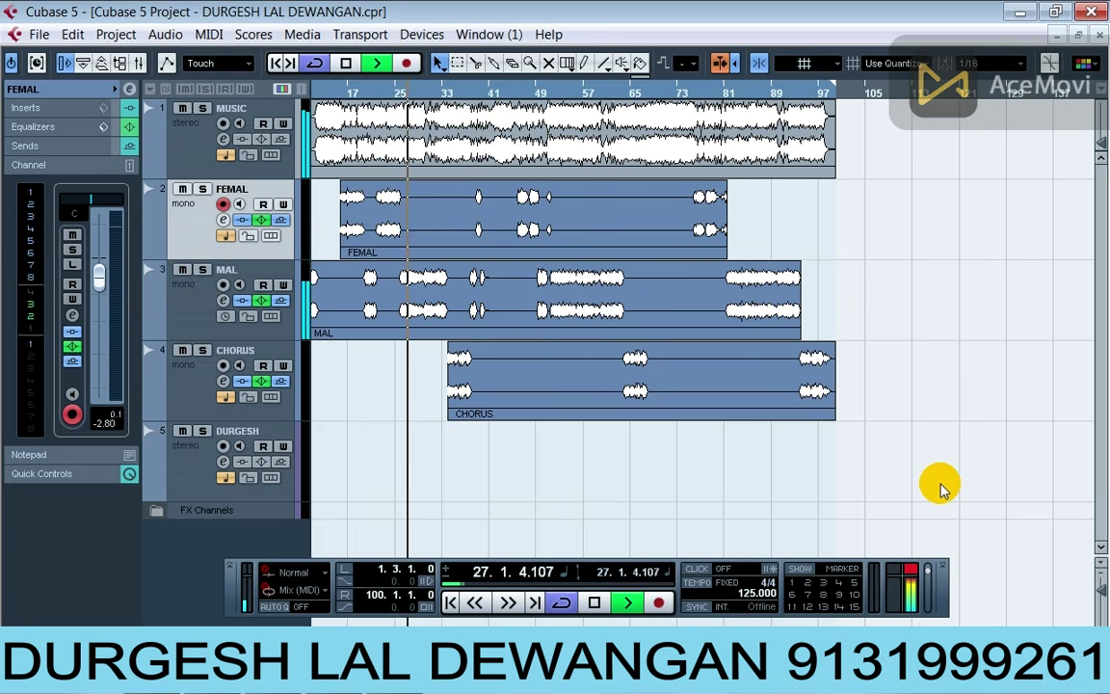
Step: Lower the Stereo Out fader to 0.40 dB in the mixer and play the mix briefly to check for clipping
{"action": "key", "text": "F3"}
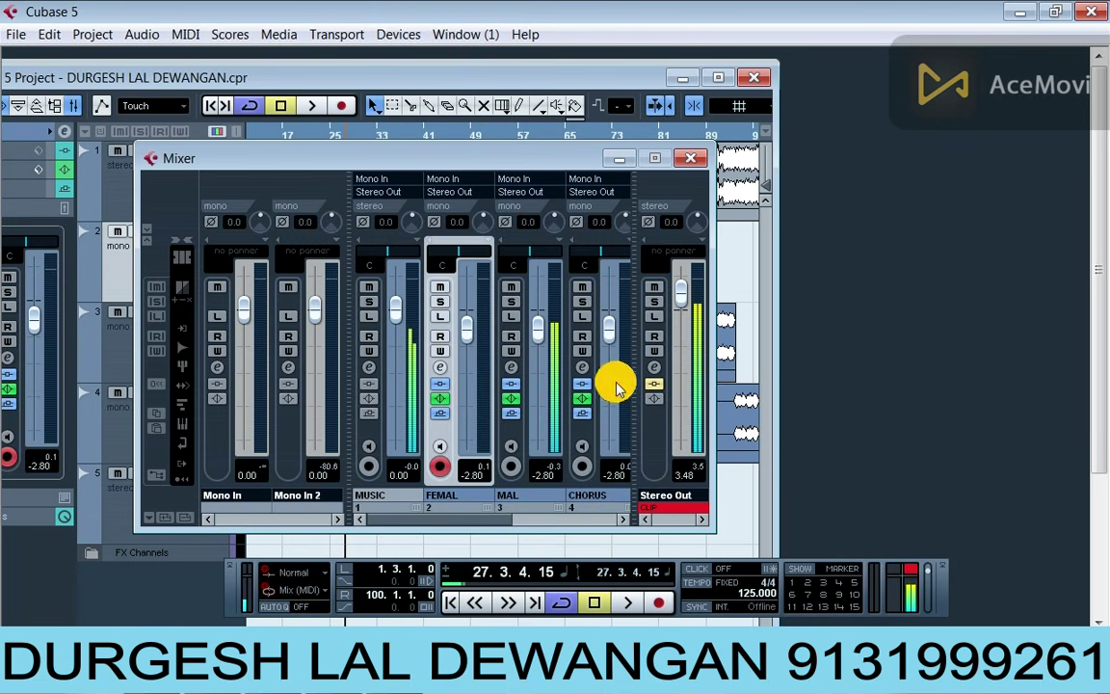
{"action": "left_click", "coordinate": [679, 308]}
{"action": "left_click_drag", "start_coordinate": [685, 310], "coordinate": [682, 326]}
{"action": "key", "text": "space"}
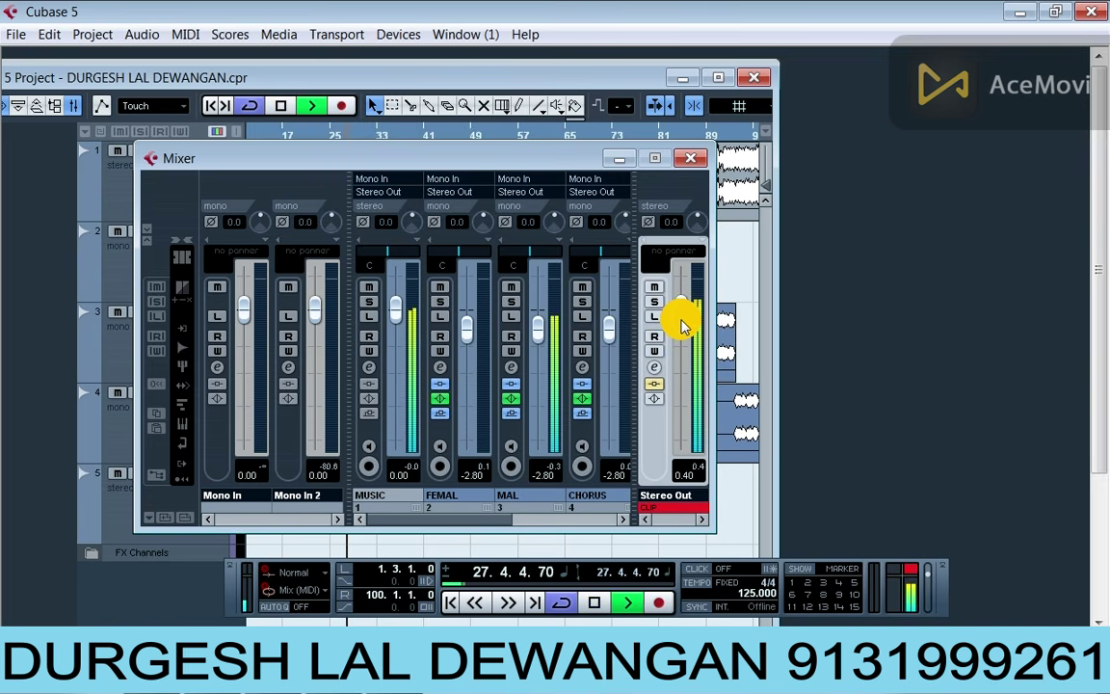
{"action": "key", "text": "space"}
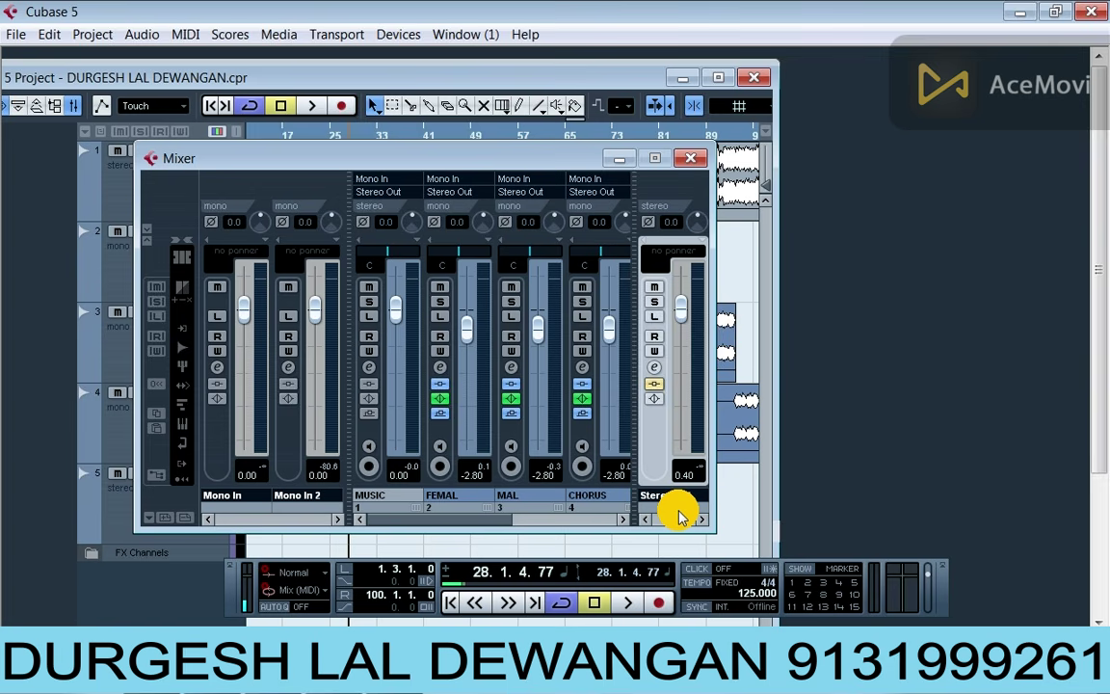
Step: Test Stereo Out at 2.79 dB during playback, then lower it to -0.12 dB and clear its clip indicator
{"action": "key", "text": "space"}
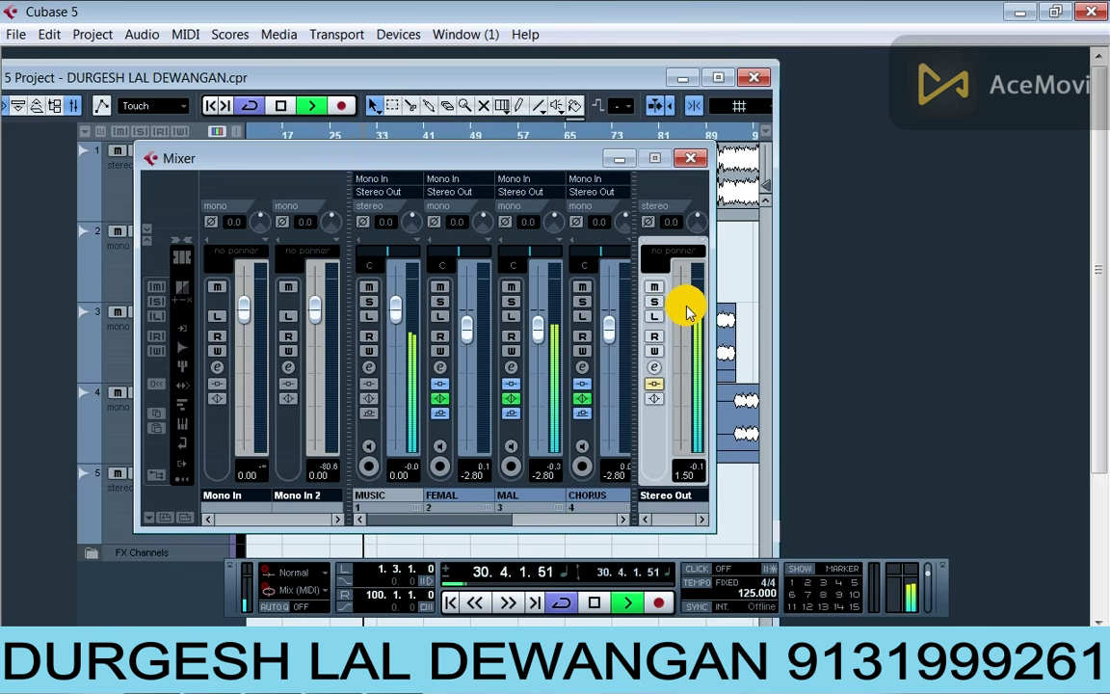
{"action": "scroll", "coordinate": [687, 311], "scroll_direction": "up", "scroll_amount": 3}
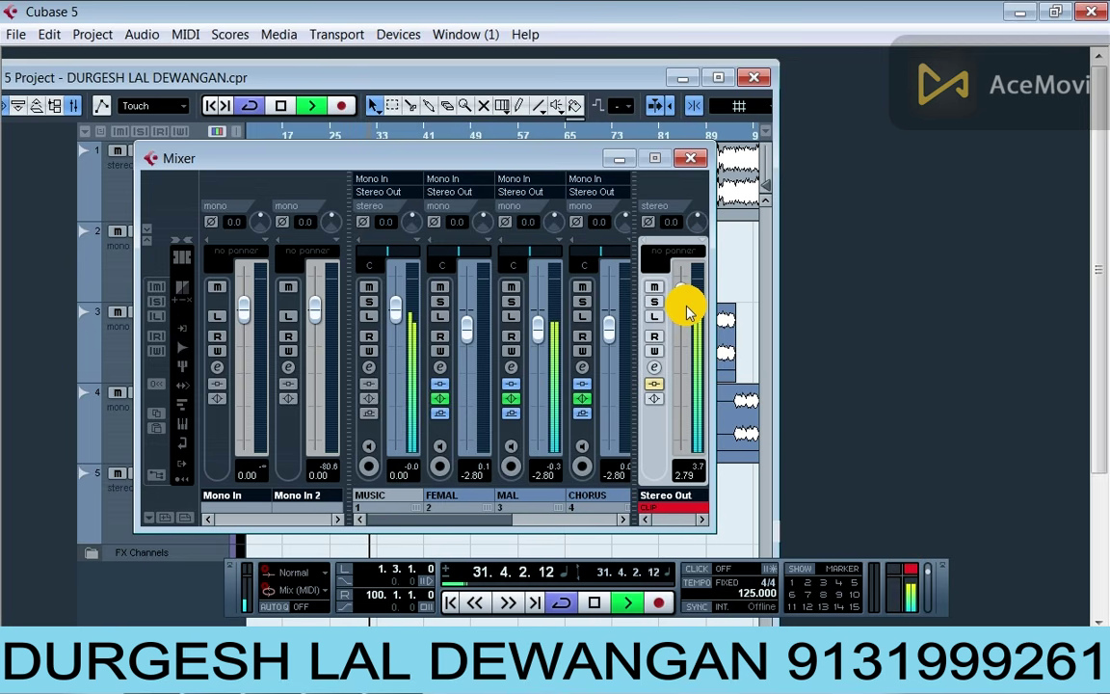
{"action": "key", "text": "space"}
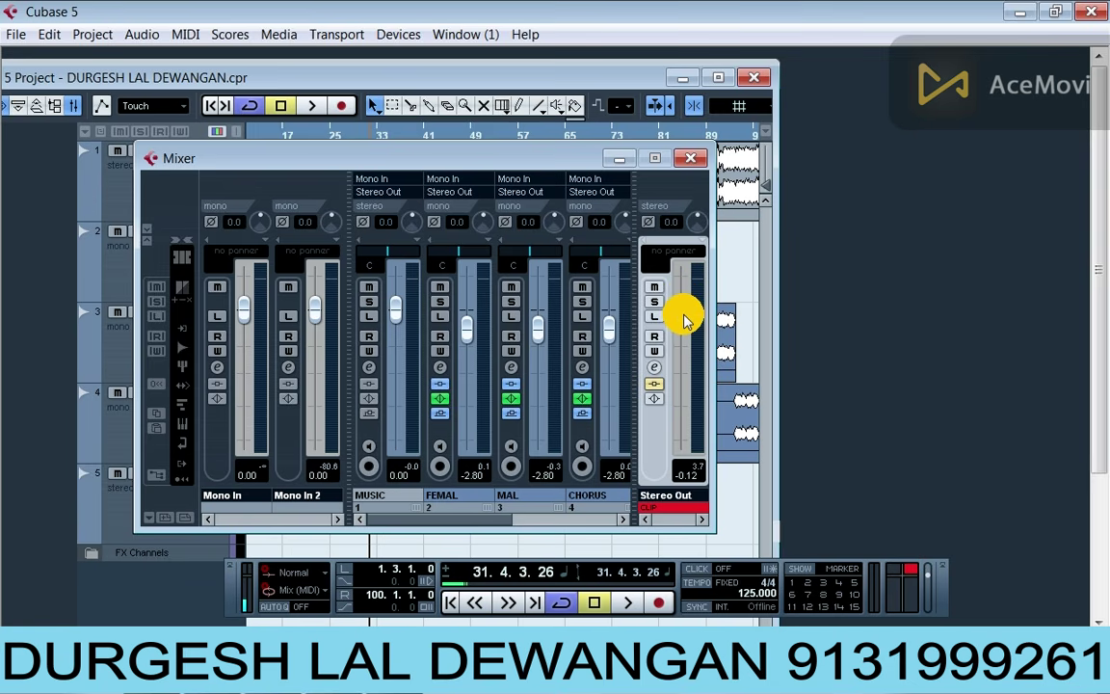
{"action": "left_click", "coordinate": [672, 508]}
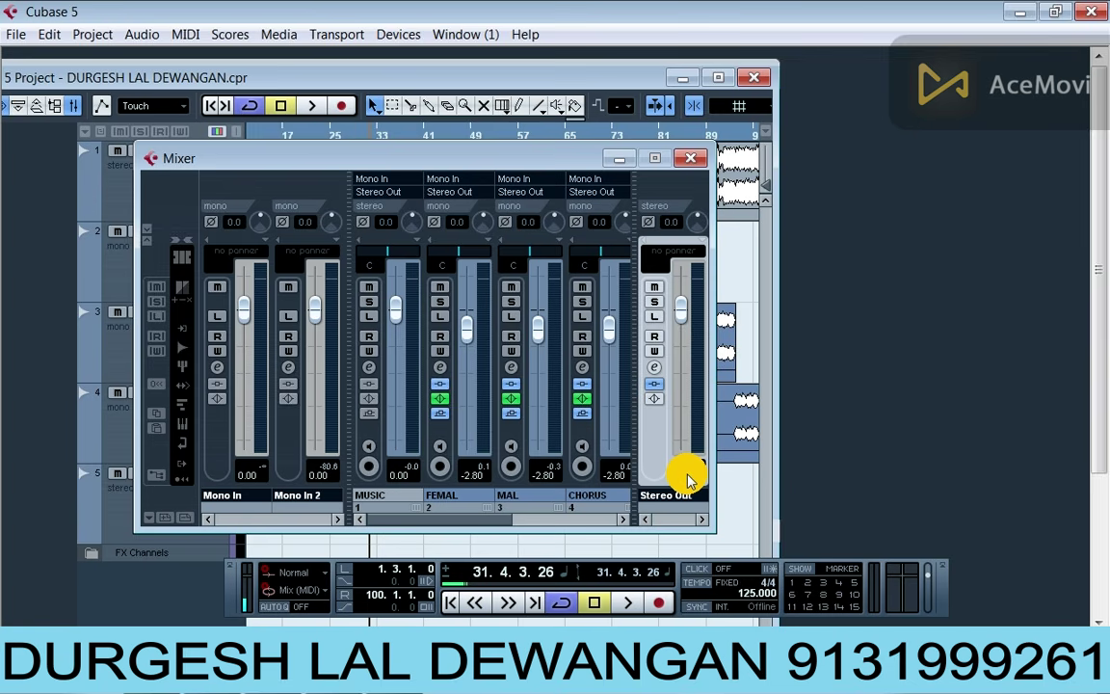
Step: Close the mixer, maximize the project window and go through the tracks, leaving FEMAL selected
{"action": "left_click", "coordinate": [690, 158]}
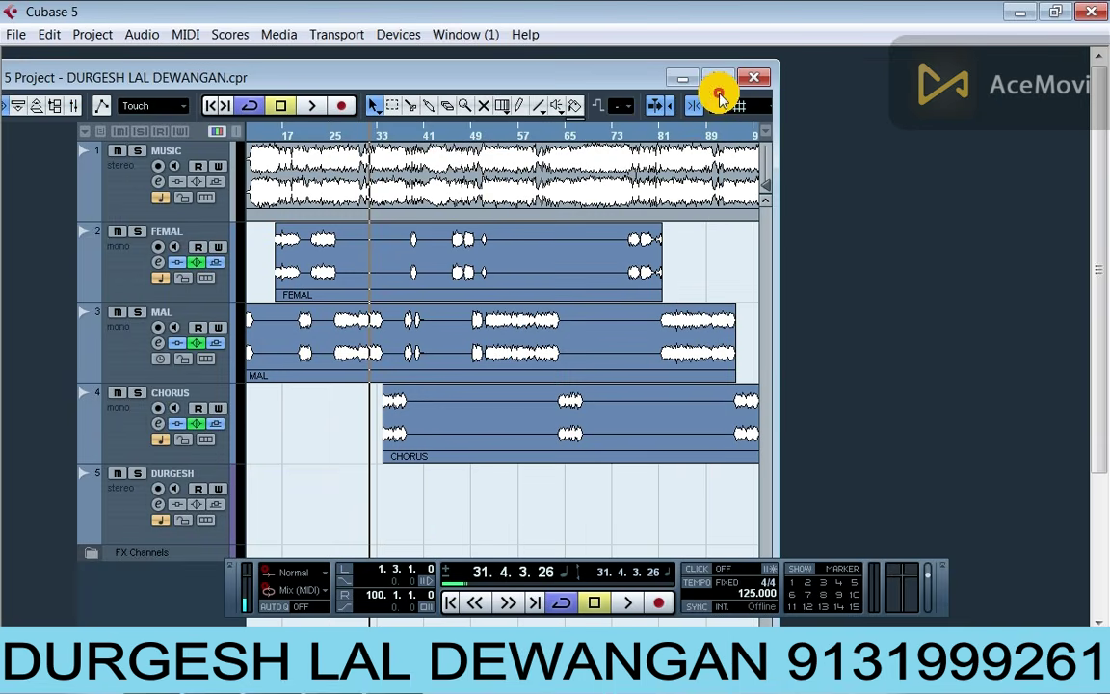
{"action": "left_click", "coordinate": [721, 77]}
{"action": "left_click", "coordinate": [186, 222]}
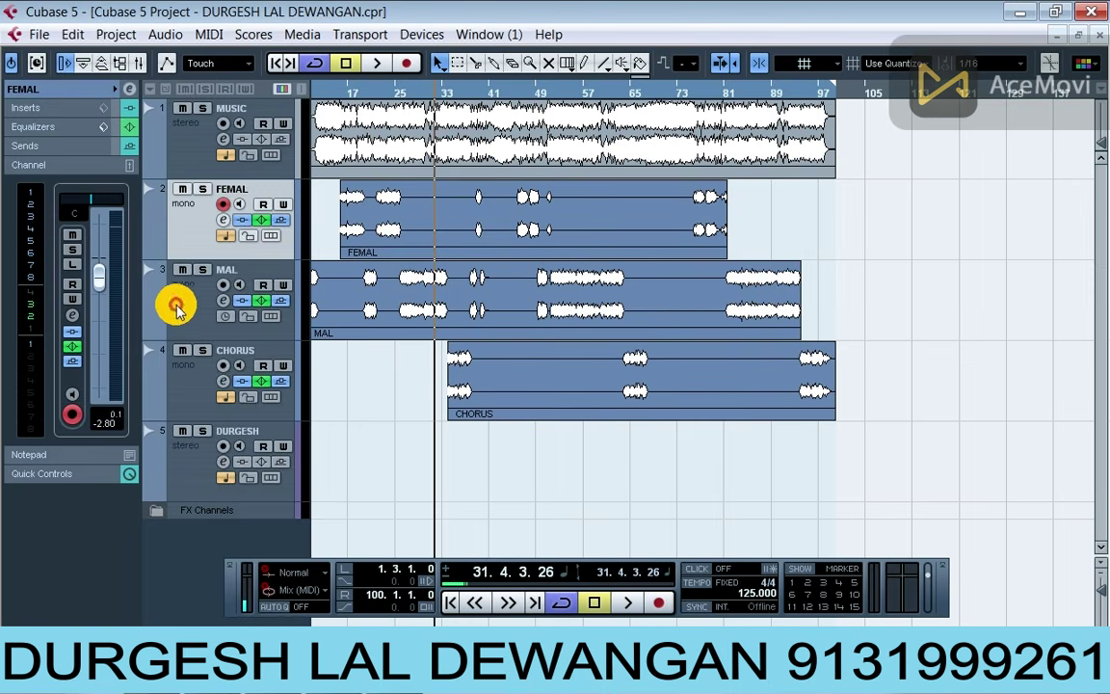
{"action": "left_click", "coordinate": [174, 303]}
{"action": "left_click", "coordinate": [181, 395]}
{"action": "left_click", "coordinate": [181, 439]}
{"action": "left_click", "coordinate": [179, 385]}
{"action": "left_click", "coordinate": [178, 310]}
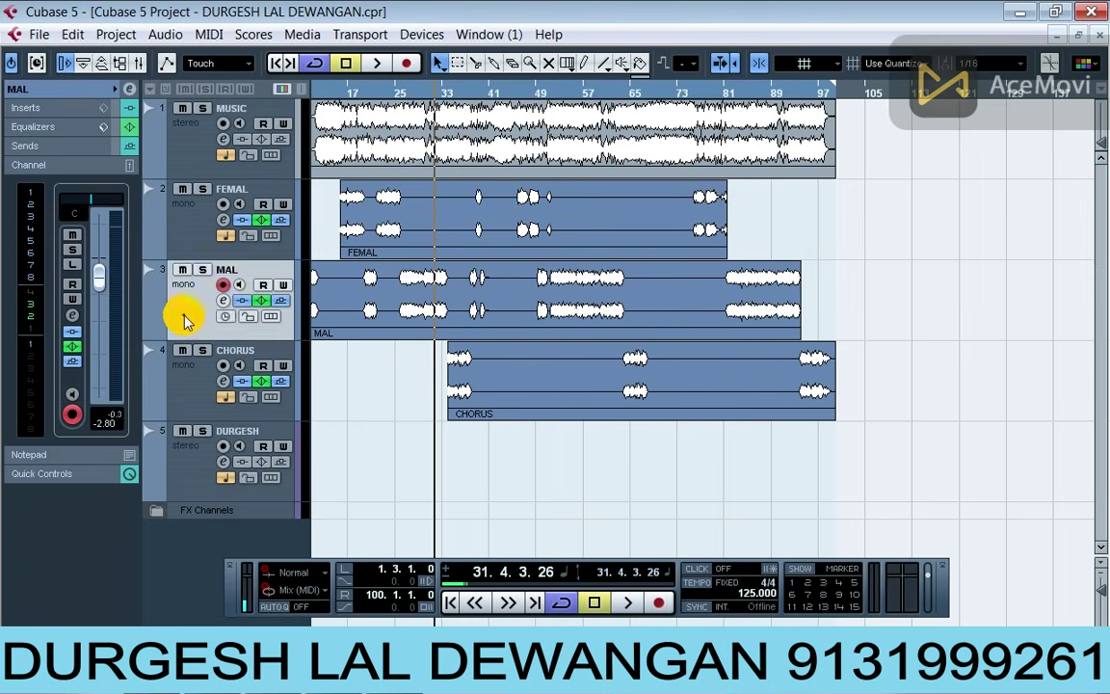
{"action": "left_click", "coordinate": [168, 213]}
{"action": "left_click", "coordinate": [168, 171]}
{"action": "left_click", "coordinate": [171, 276]}
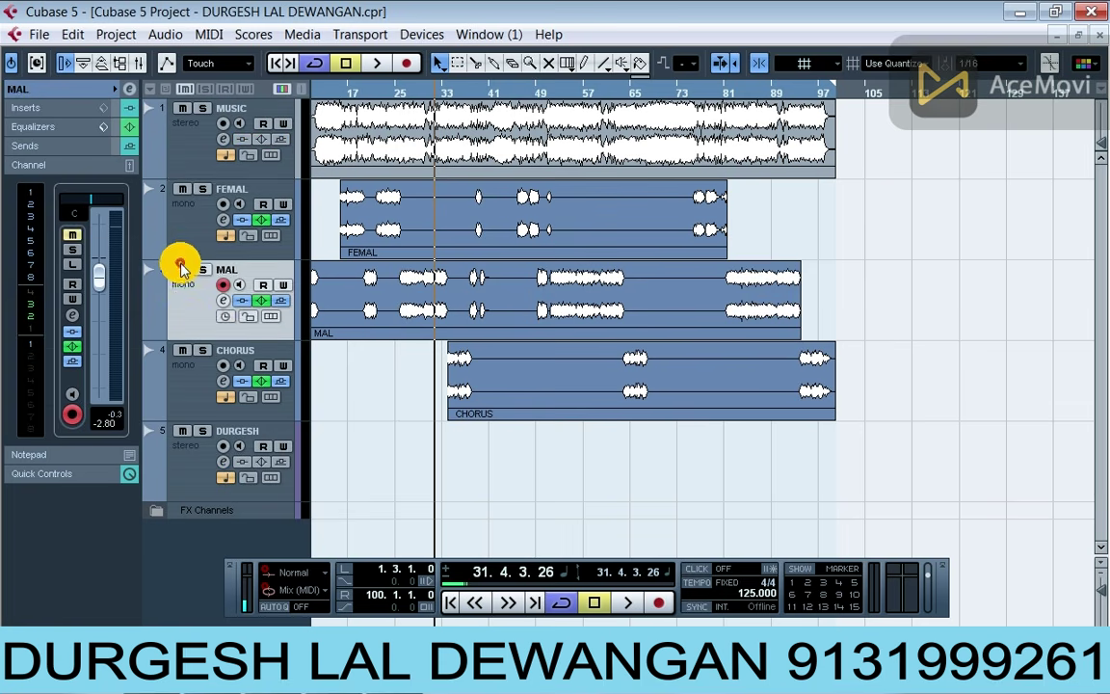
{"action": "left_click", "coordinate": [189, 243]}
Step: Move the playback position to around bar 45, before the FEMAL phrases in the middle of the song, and start playing the mix
{"action": "left_click_drag", "start_coordinate": [841, 481], "coordinate": [337, 16]}
{"action": "left_click", "coordinate": [859, 492]}
{"action": "left_click_drag", "start_coordinate": [329, 89], "coordinate": [505, 108]}
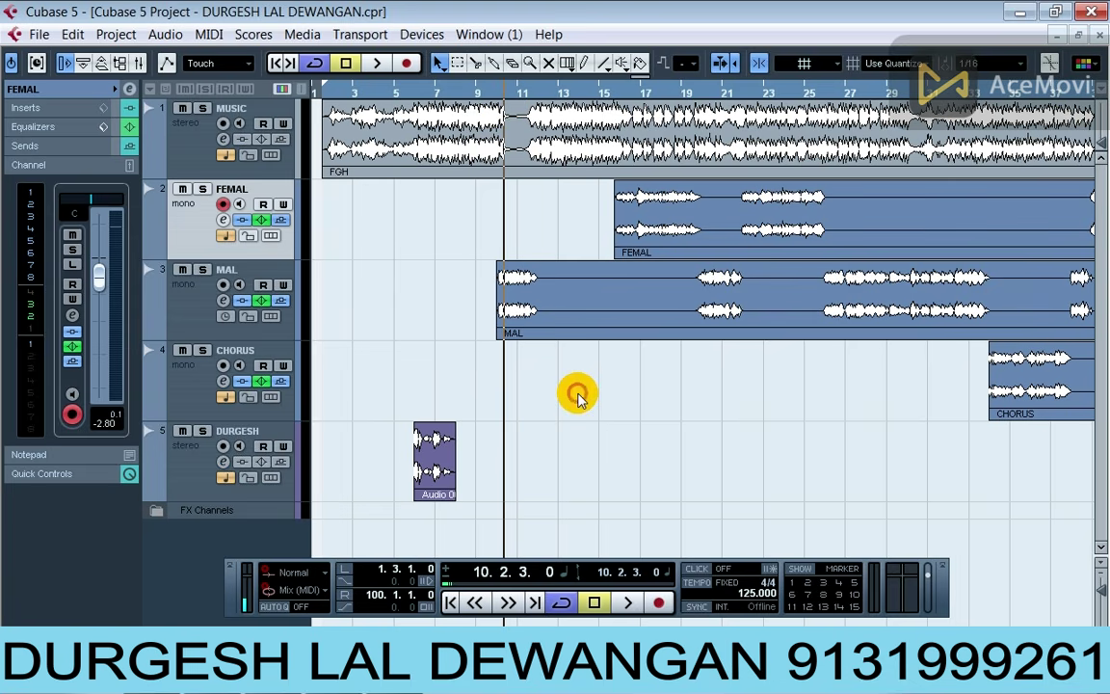
{"action": "key", "text": "g"}
{"action": "key", "text": "g"}
{"action": "key", "text": "g"}
{"action": "key", "text": "g"}
{"action": "key", "text": "g"}
{"action": "key", "text": "g"}
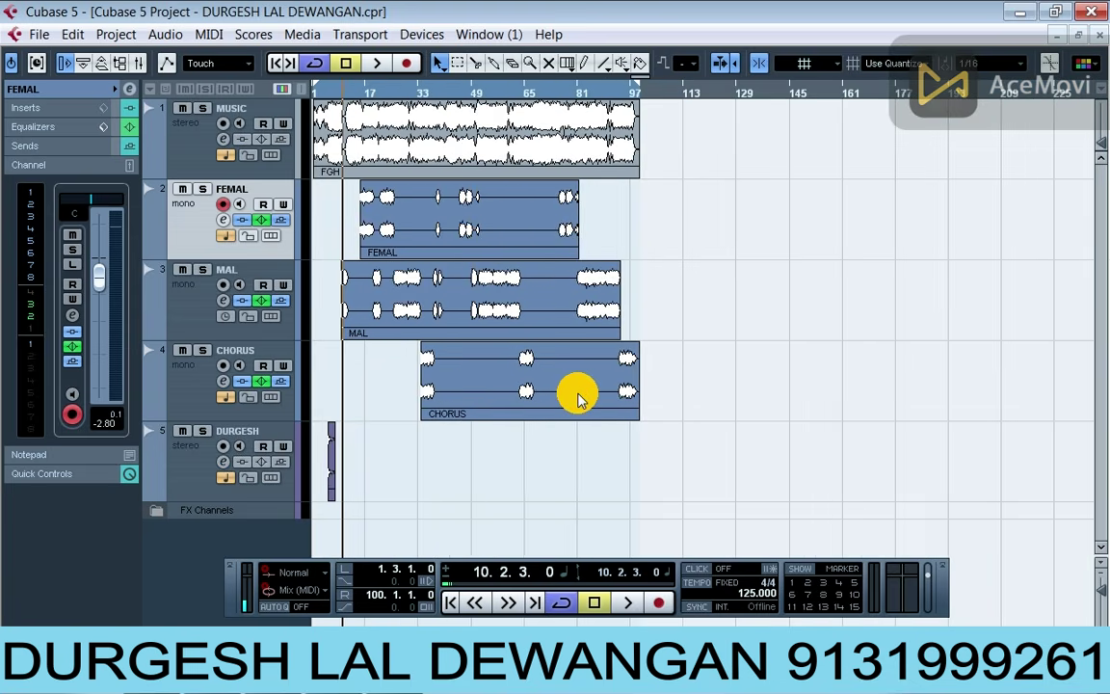
{"action": "left_click_drag", "start_coordinate": [463, 94], "coordinate": [881, 130]}
{"action": "key", "text": "space"}
{"action": "key", "text": "g"}
{"action": "key", "text": "g"}
{"action": "key", "text": "g"}
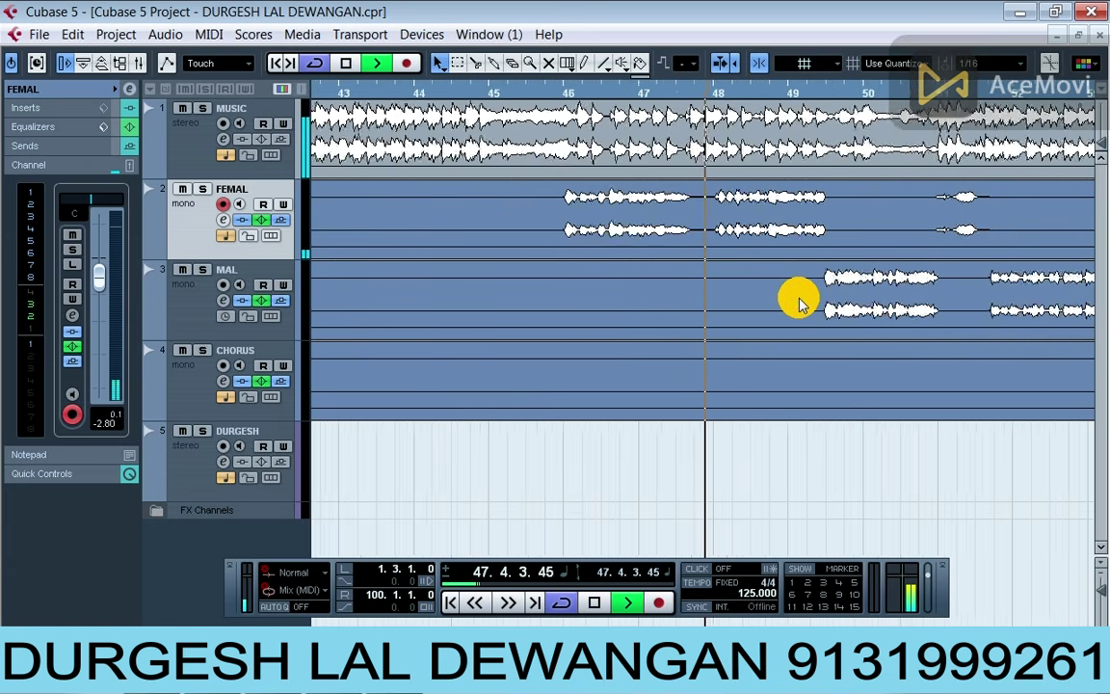
Step: Listen to the mix up to bar 57 while viewing the vocal waveforms and the full arrangement, then stop playback
{"action": "key", "text": "h"}
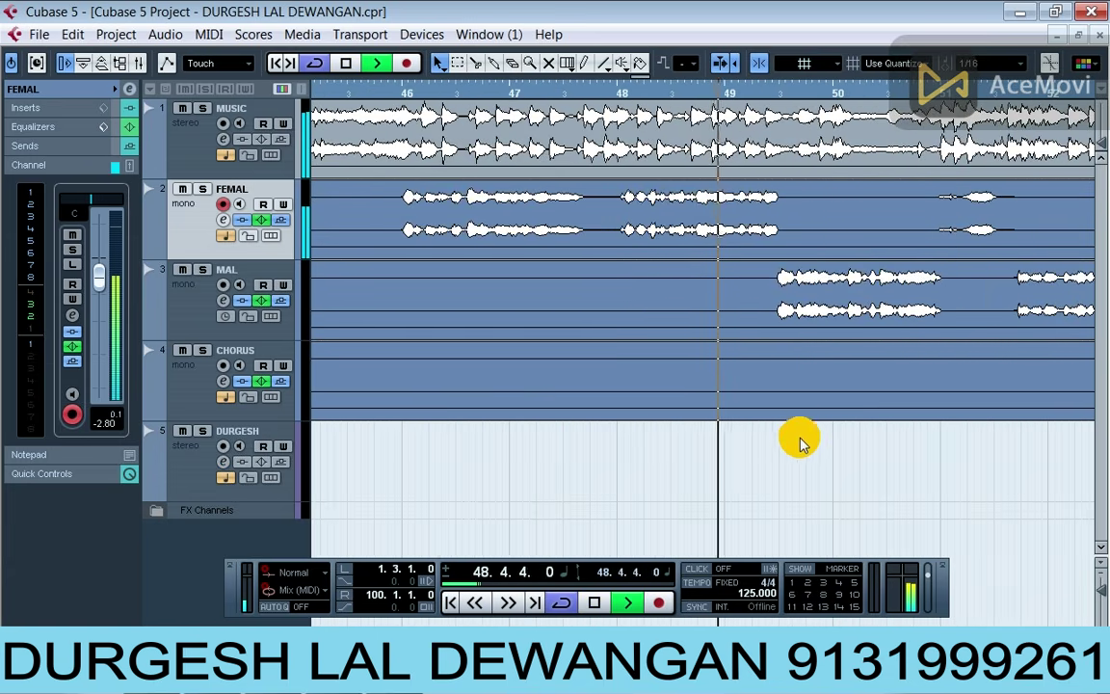
{"action": "key", "text": "h"}
{"action": "key", "text": "h"}
{"action": "key", "text": "h"}
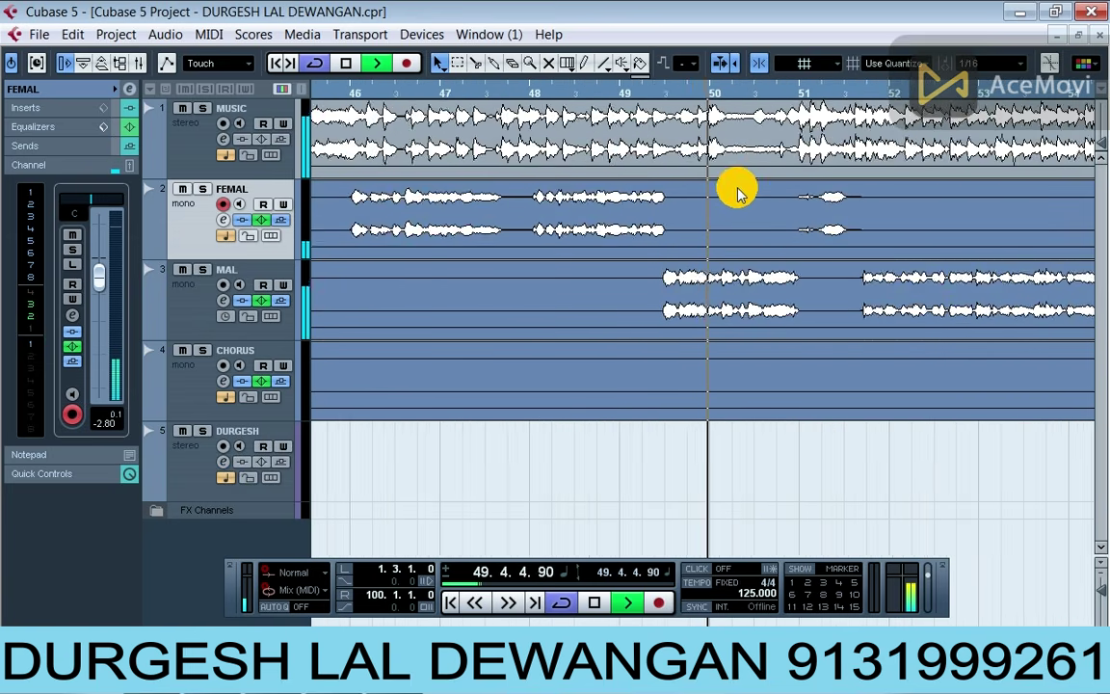
{"action": "key", "text": "h"}
{"action": "key", "text": "h"}
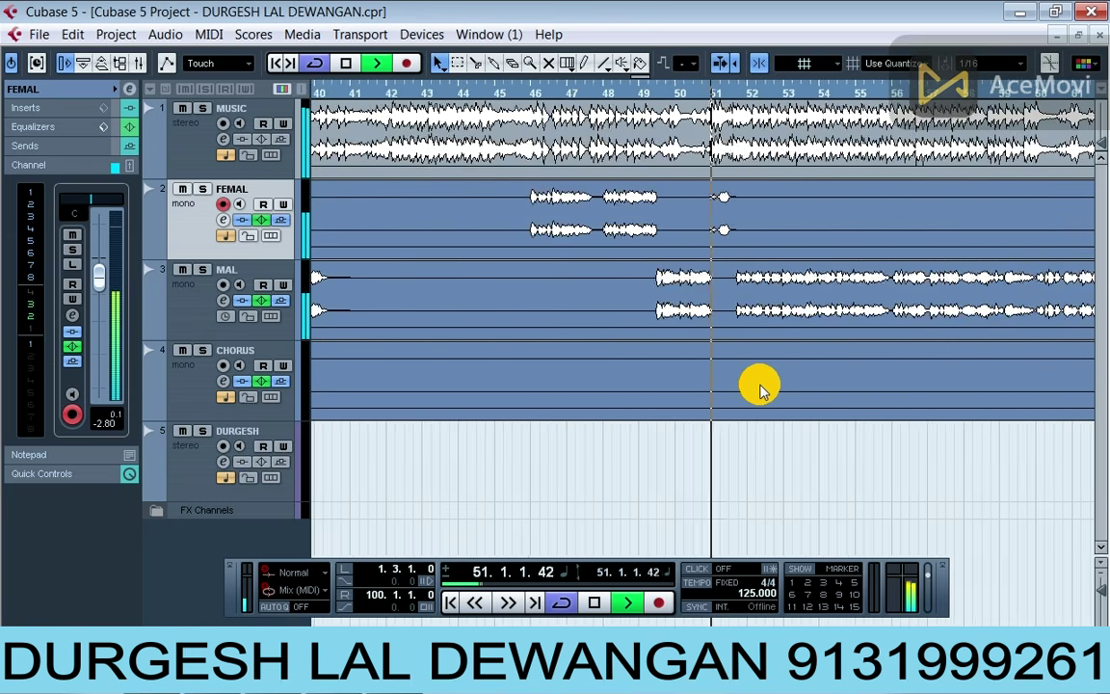
{"action": "key", "text": "g"}
{"action": "key", "text": "g"}
{"action": "key", "text": "g"}
{"action": "key", "text": "g"}
{"action": "key", "text": "g"}
{"action": "key", "text": "g"}
{"action": "key", "text": "g"}
{"action": "key", "text": "g"}
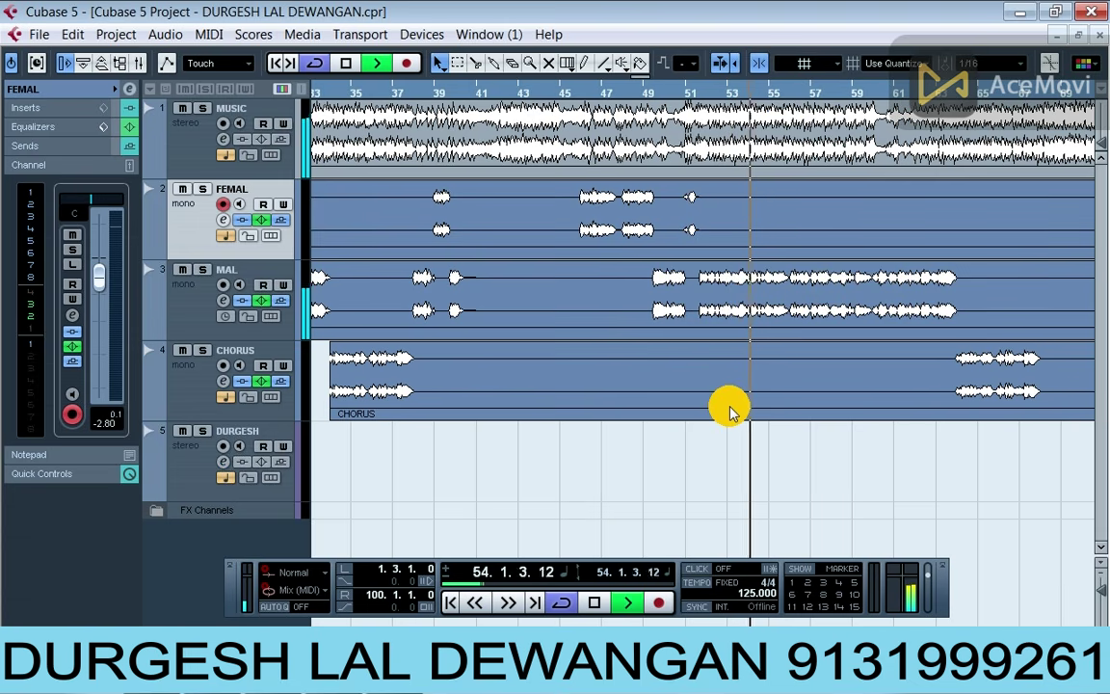
{"action": "key", "text": "g"}
{"action": "key", "text": "g"}
{"action": "key", "text": "g"}
{"action": "key", "text": "g"}
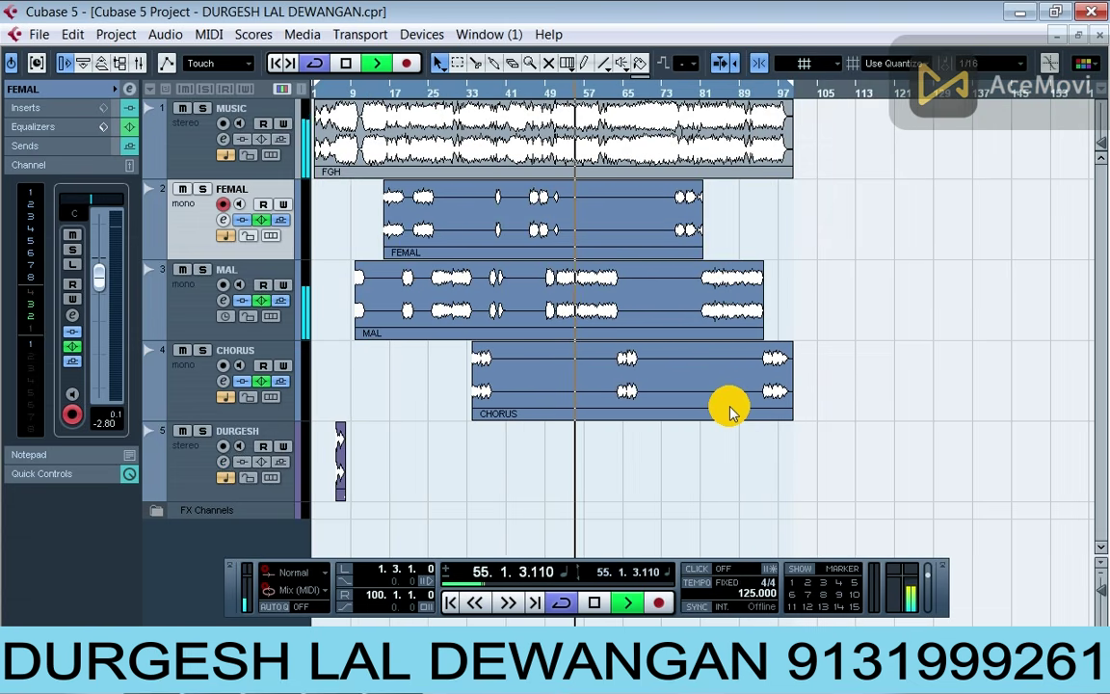
{"action": "key", "text": "ctrl+a"}
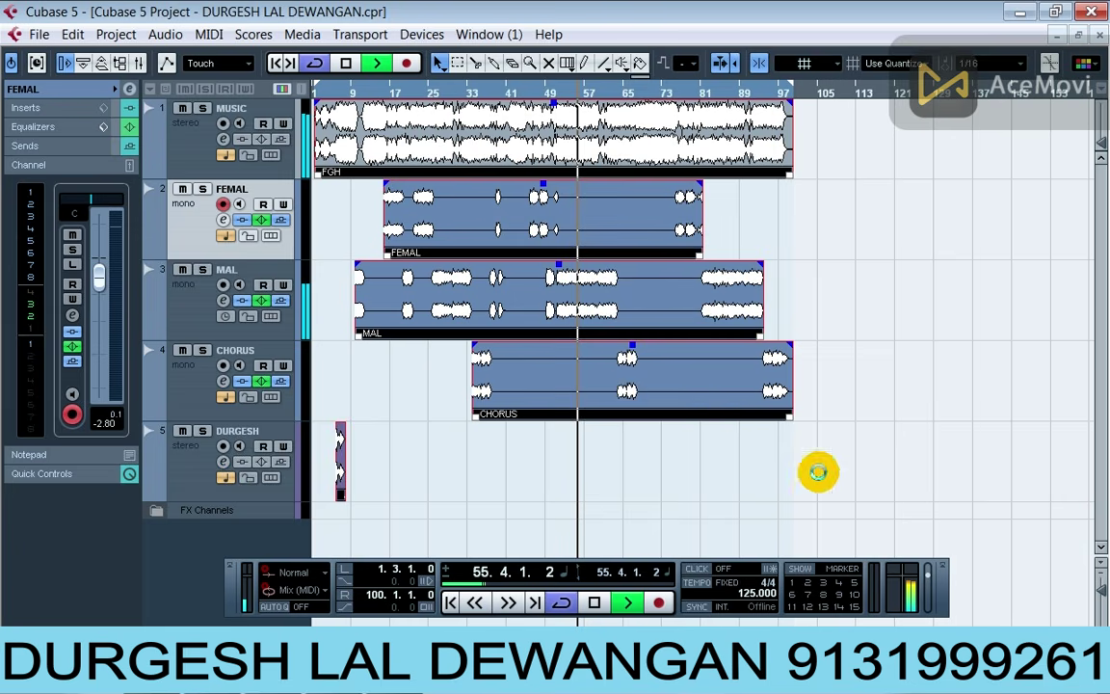
{"action": "left_click", "coordinate": [793, 469]}
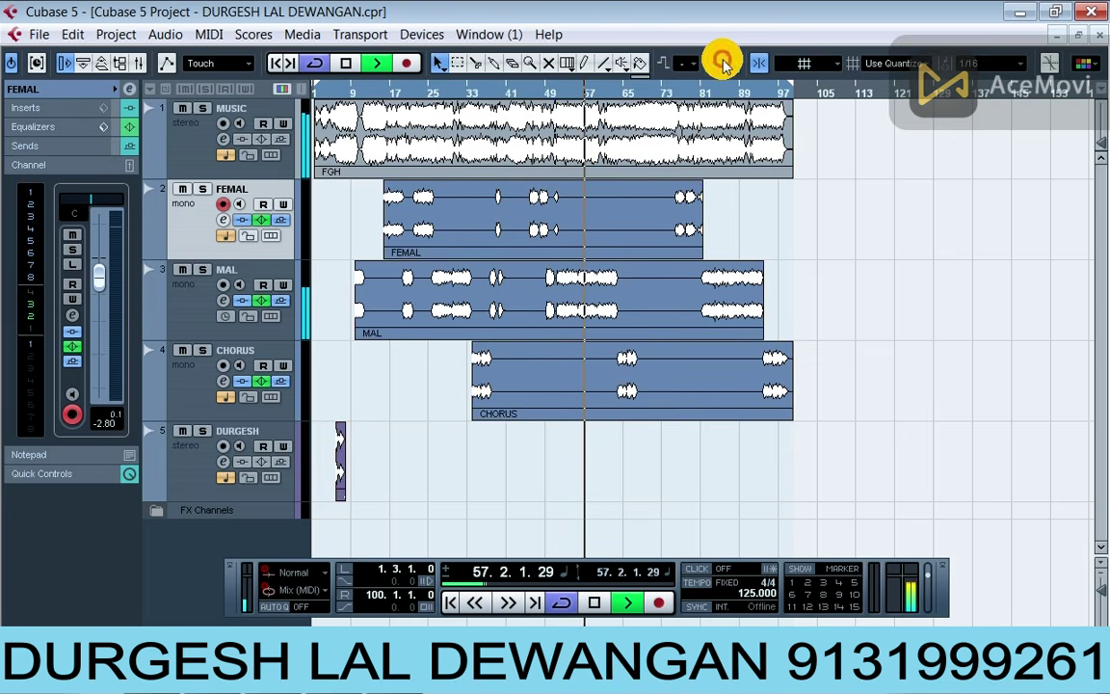
{"action": "key", "text": "space"}
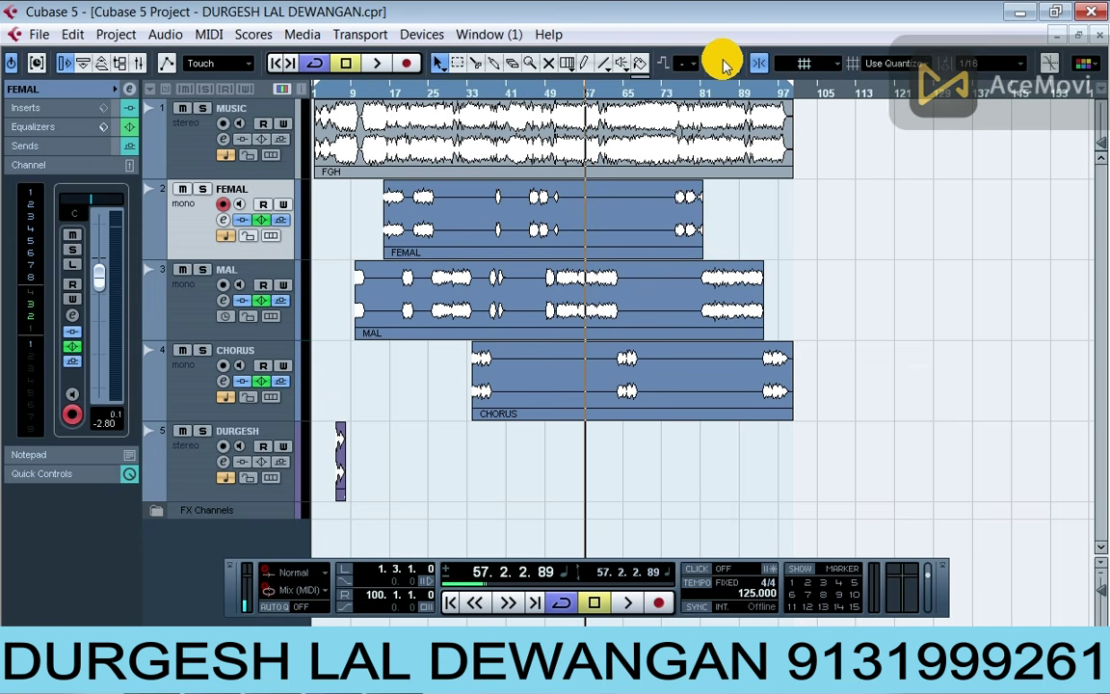
{"action": "left_click", "coordinate": [725, 63]}
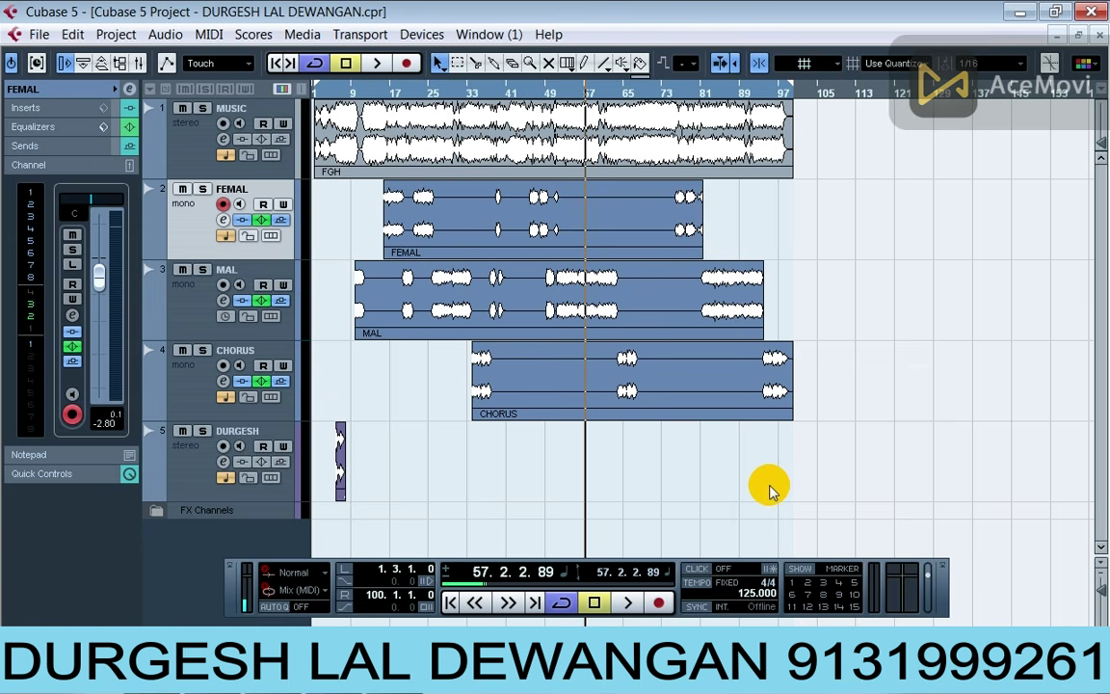
{"action": "left_click_drag", "start_coordinate": [768, 484], "coordinate": [532, 124]}
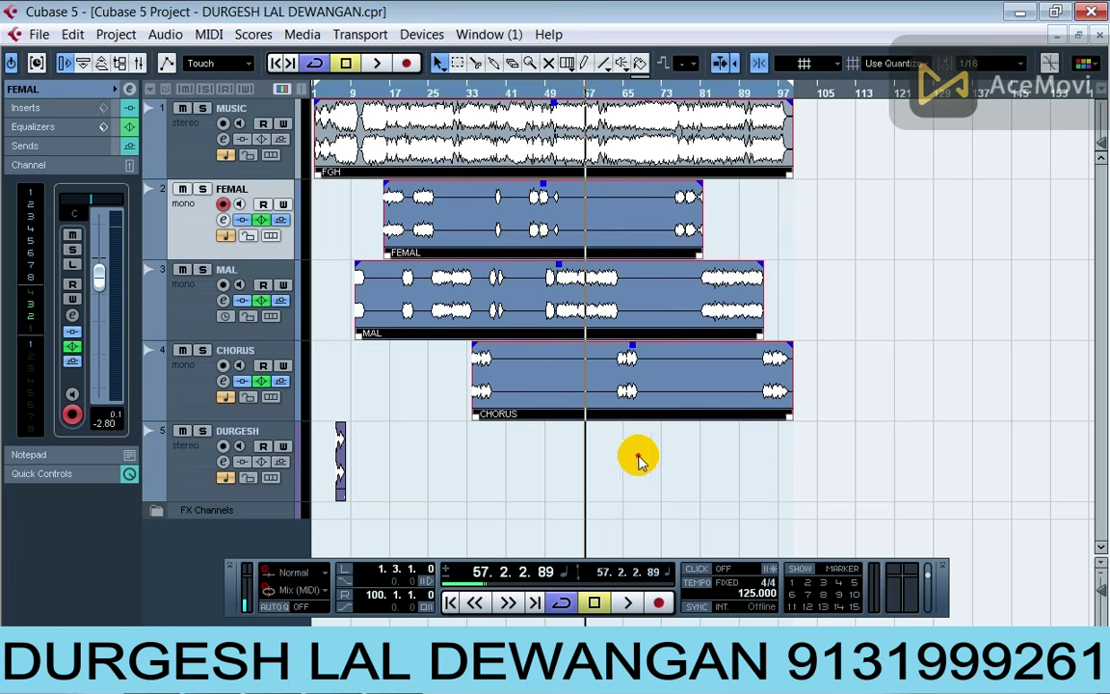
{"action": "left_click", "coordinate": [641, 460]}
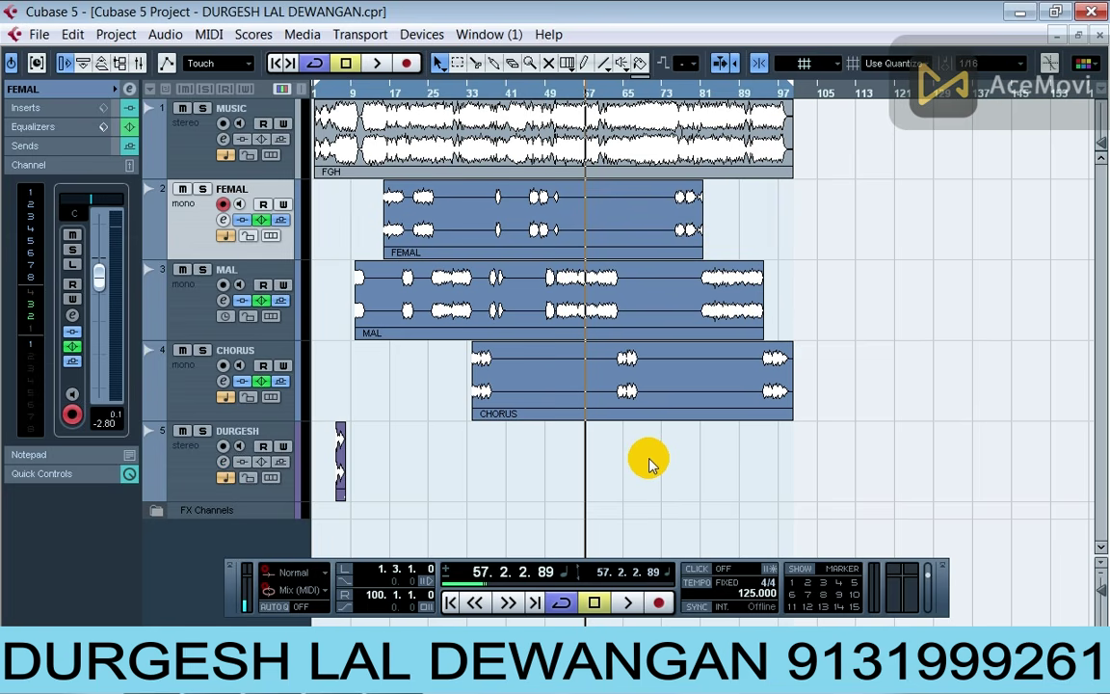
{"action": "left_click_drag", "start_coordinate": [649, 464], "coordinate": [489, 144]}
{"action": "left_click_drag", "start_coordinate": [617, 491], "coordinate": [452, 121]}
{"action": "left_click", "coordinate": [679, 479]}
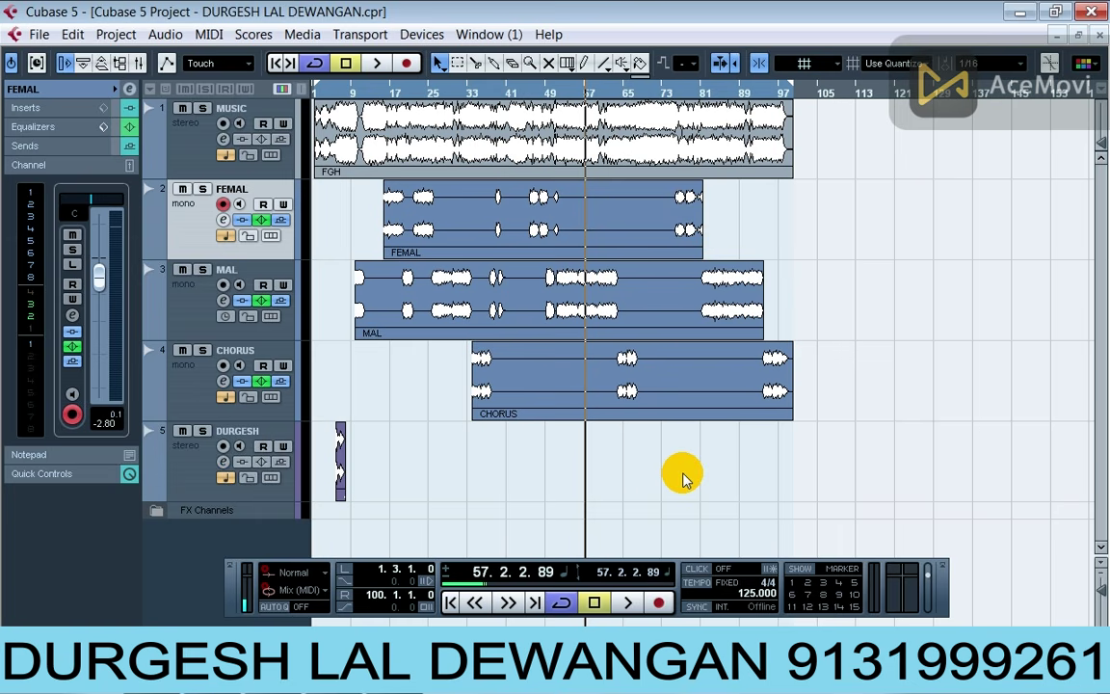
{"action": "left_click_drag", "start_coordinate": [682, 479], "coordinate": [634, 317]}
{"action": "left_click", "coordinate": [669, 511]}
{"action": "left_click_drag", "start_coordinate": [641, 475], "coordinate": [546, 95]}
{"action": "left_click_drag", "start_coordinate": [625, 477], "coordinate": [381, 60]}
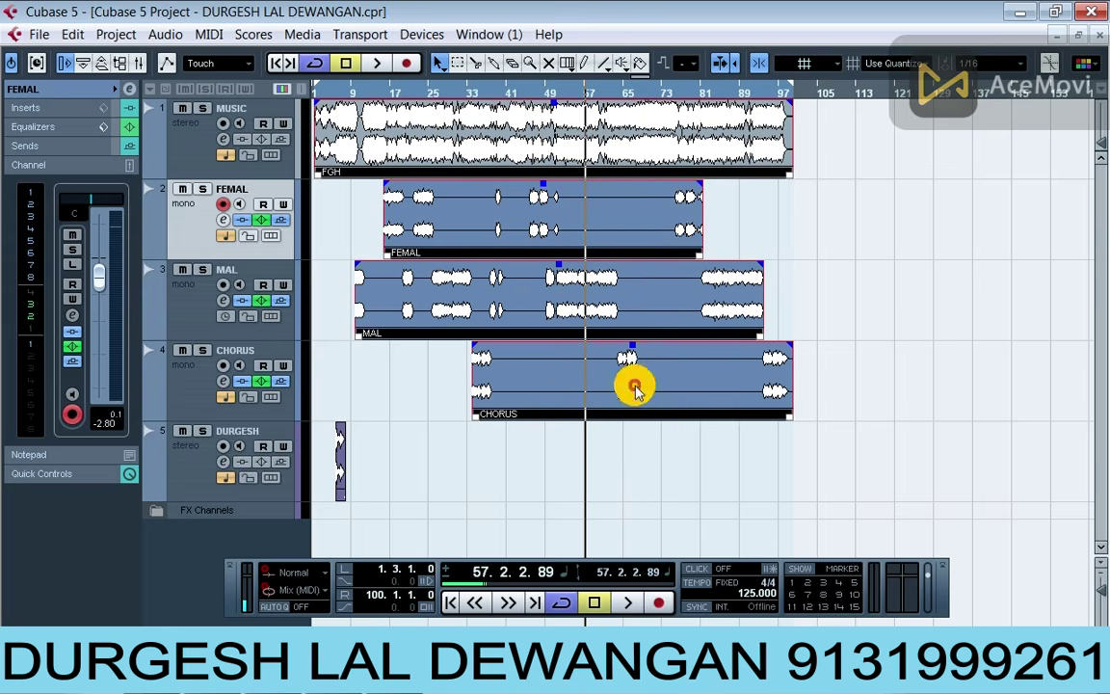
{"action": "left_click", "coordinate": [834, 379]}
{"action": "left_click_drag", "start_coordinate": [798, 503], "coordinate": [578, 111]}
{"action": "left_click", "coordinate": [941, 124]}
{"action": "left_click_drag", "start_coordinate": [915, 159], "coordinate": [646, 515]}
{"action": "left_click", "coordinate": [758, 490]}
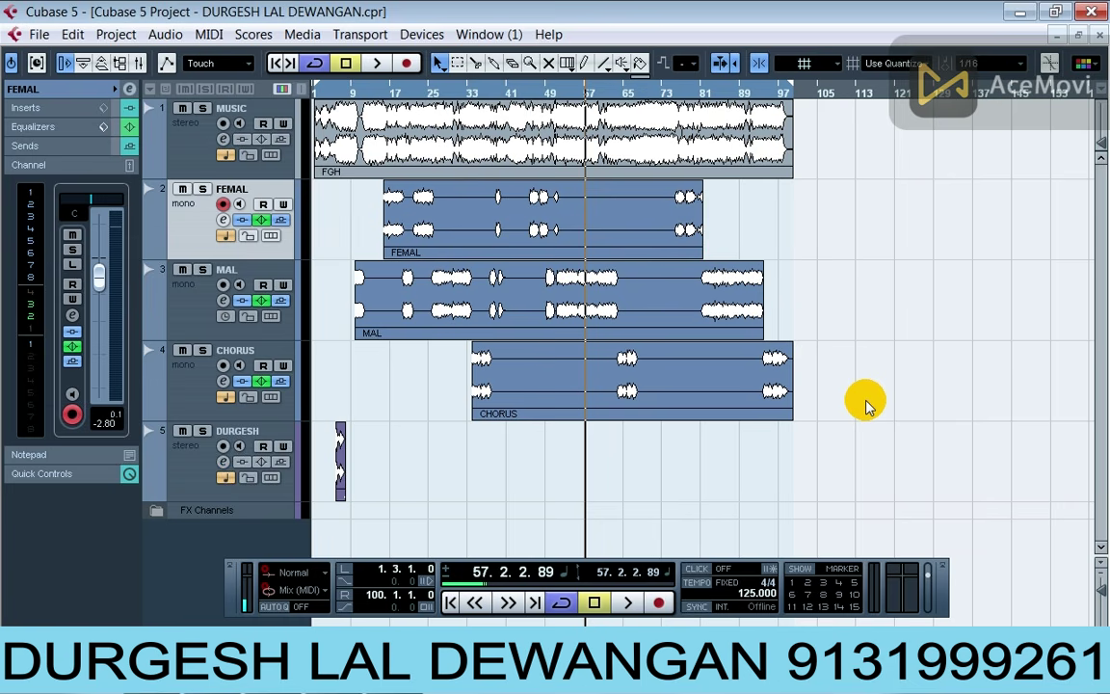
{"action": "left_click", "coordinate": [530, 425]}
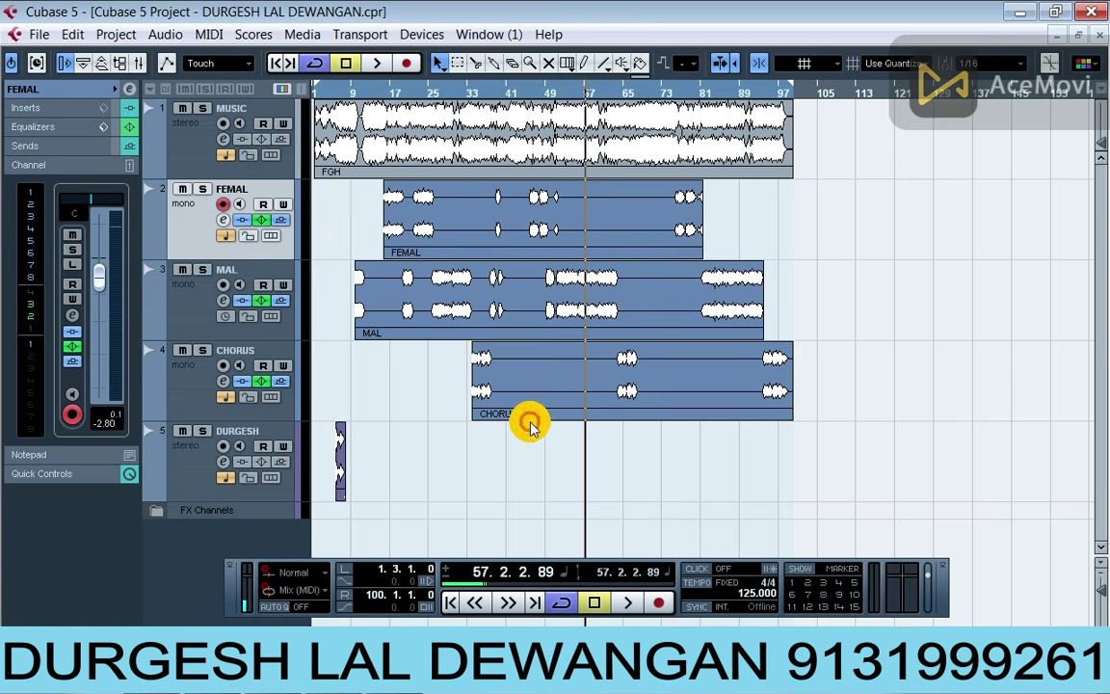
{"action": "left_click", "coordinate": [361, 505]}
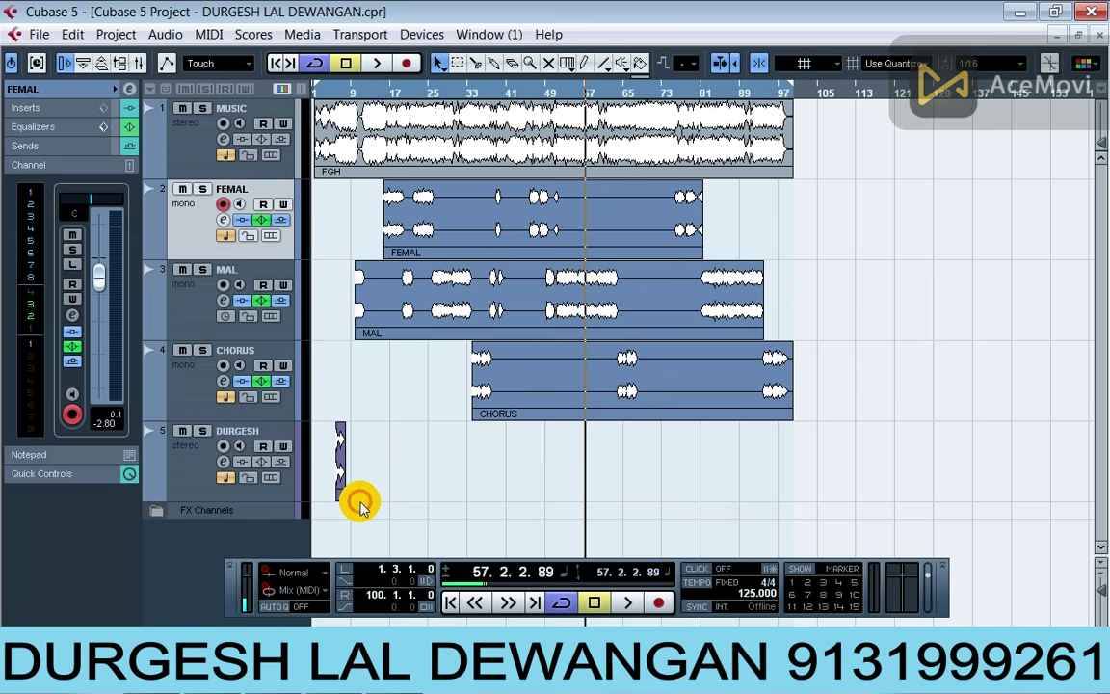
{"action": "left_click_drag", "start_coordinate": [321, 487], "coordinate": [614, 479]}
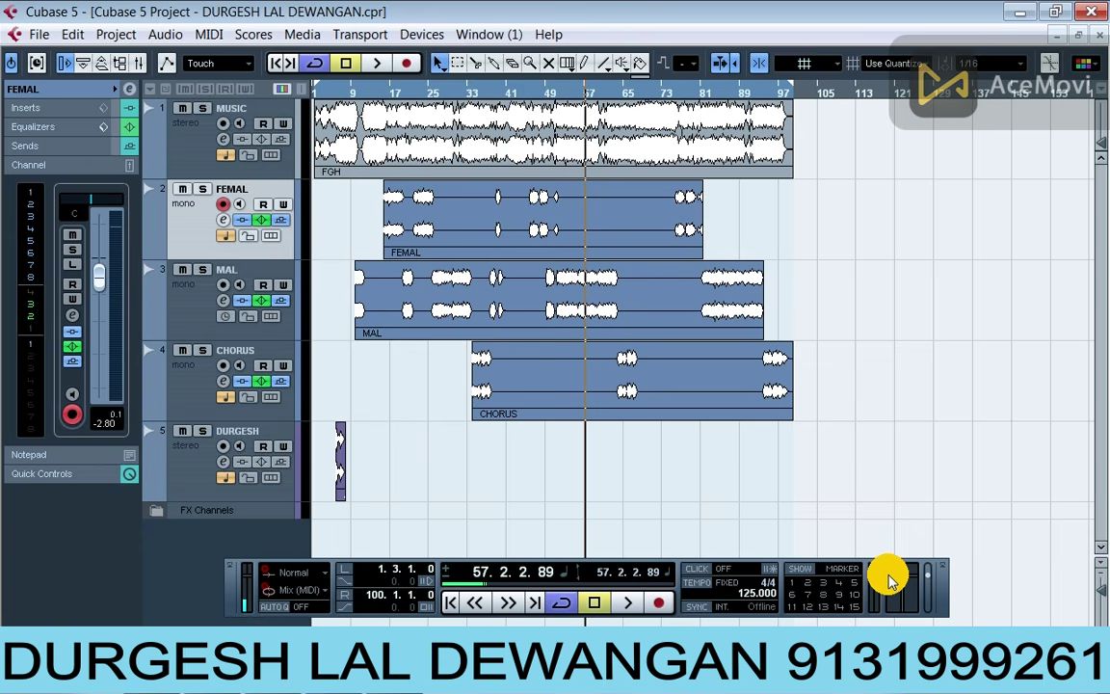
Step: Move the floating Transport panel slightly higher over the arrangement and show the hidden system tray icons
{"action": "left_click_drag", "start_coordinate": [882, 578], "coordinate": [924, 525]}
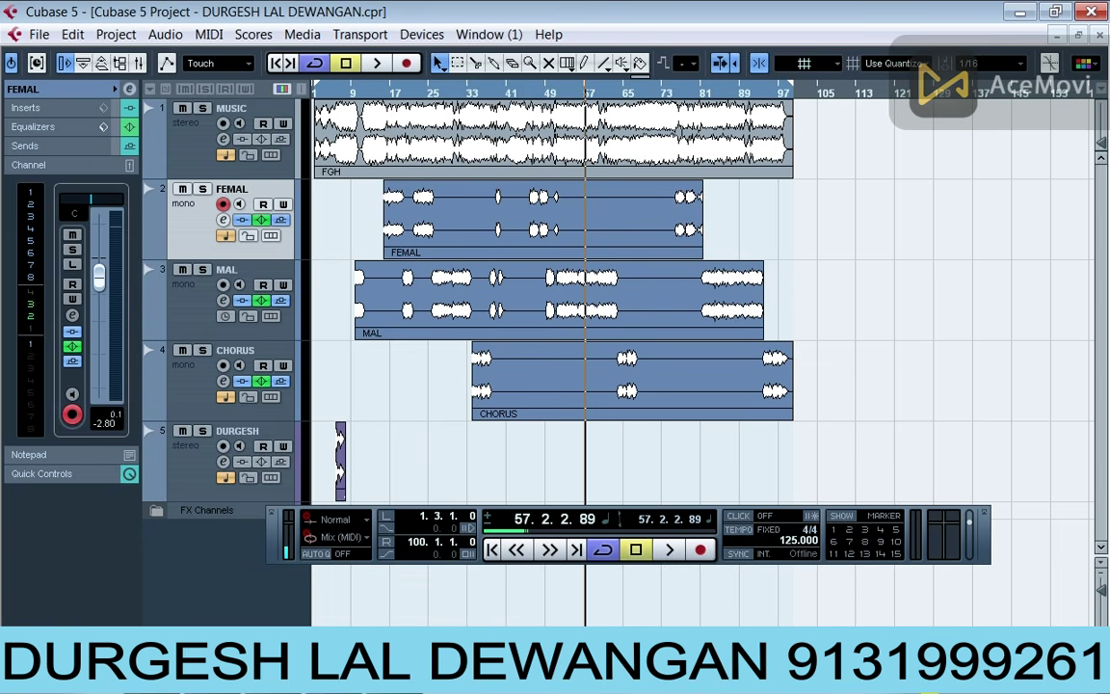
{"action": "left_click", "coordinate": [925, 674]}
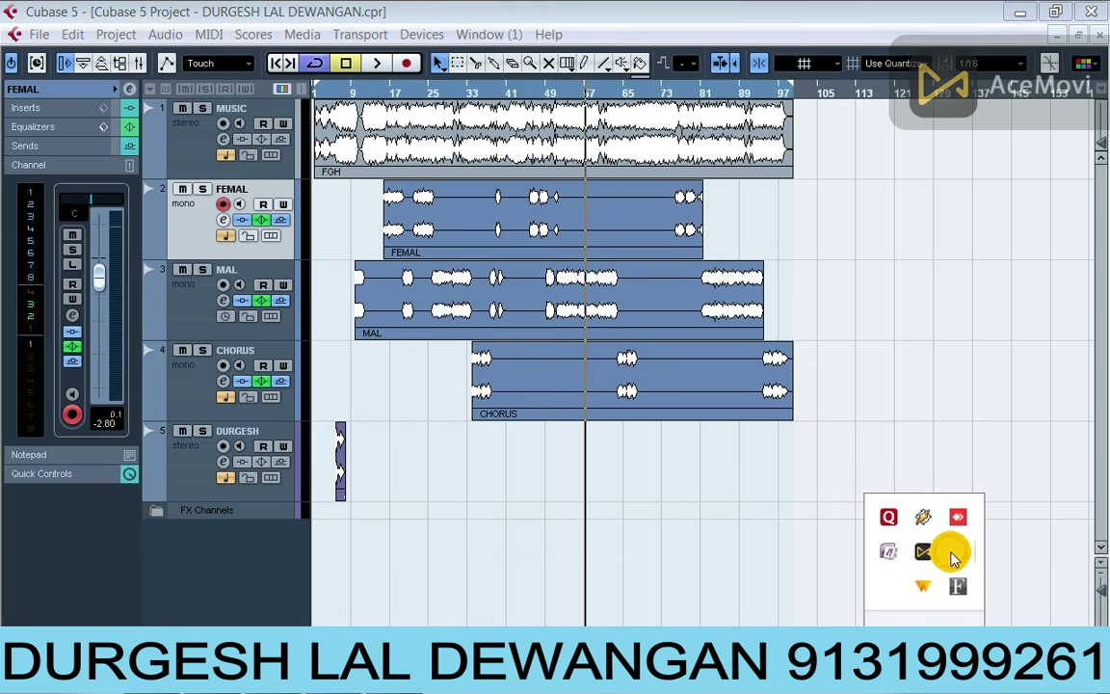